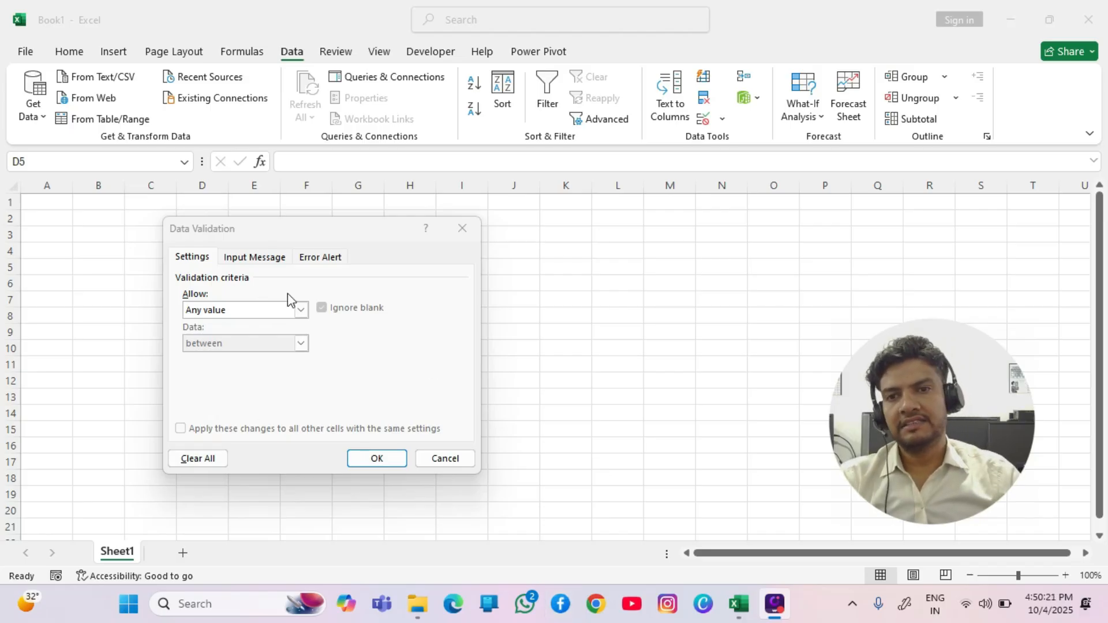
{"action": "left_click", "coordinate": [462, 228]}
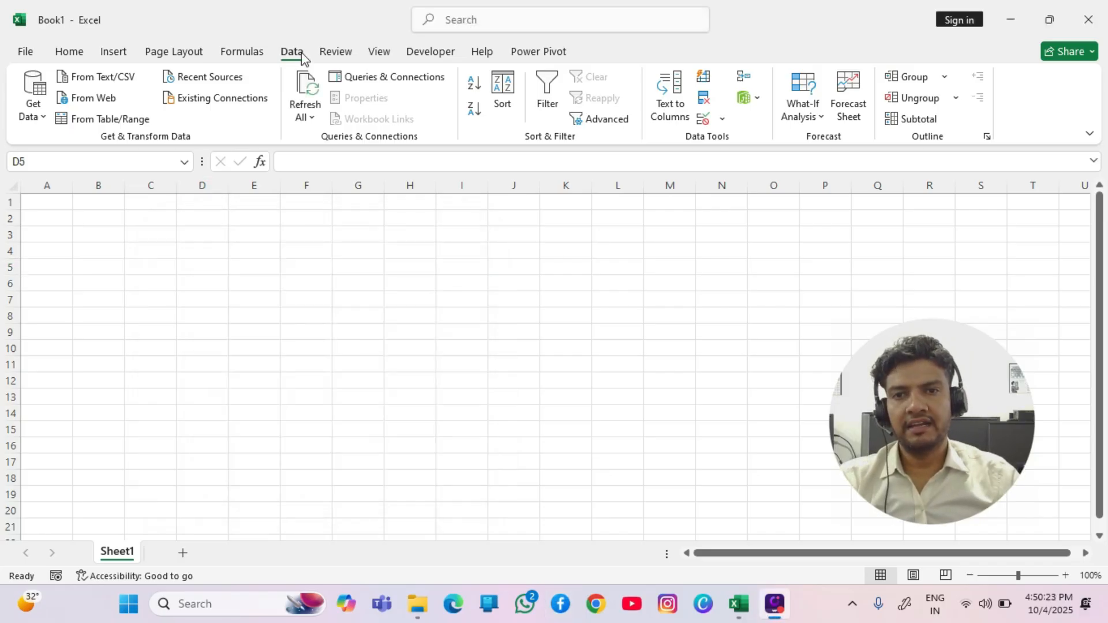
{"action": "left_click", "coordinate": [723, 119]}
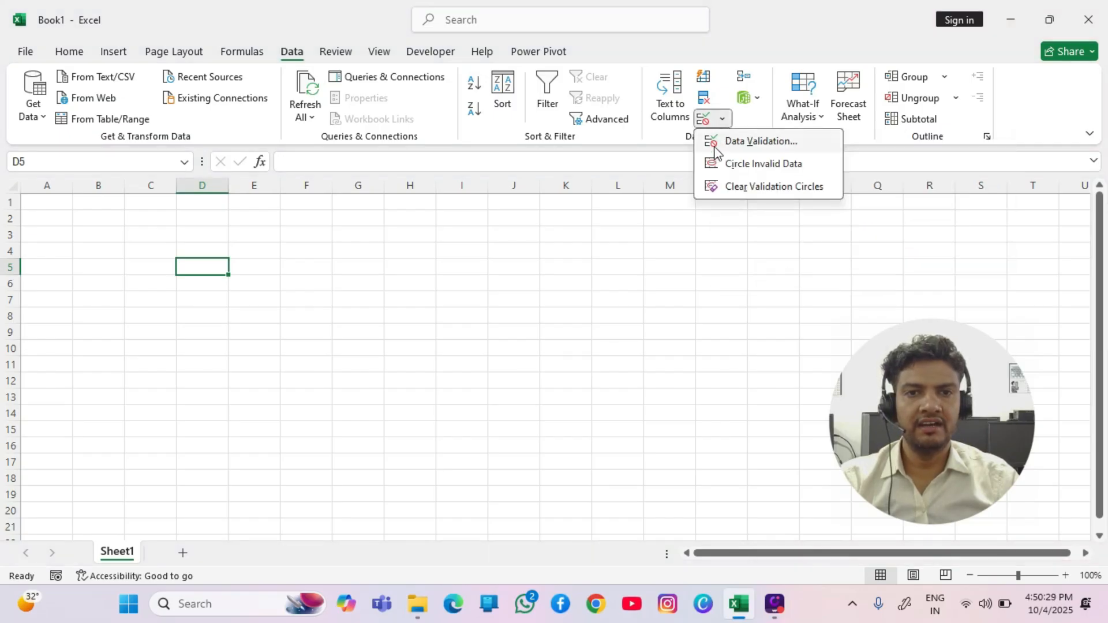
{"action": "left_click", "coordinate": [761, 144]}
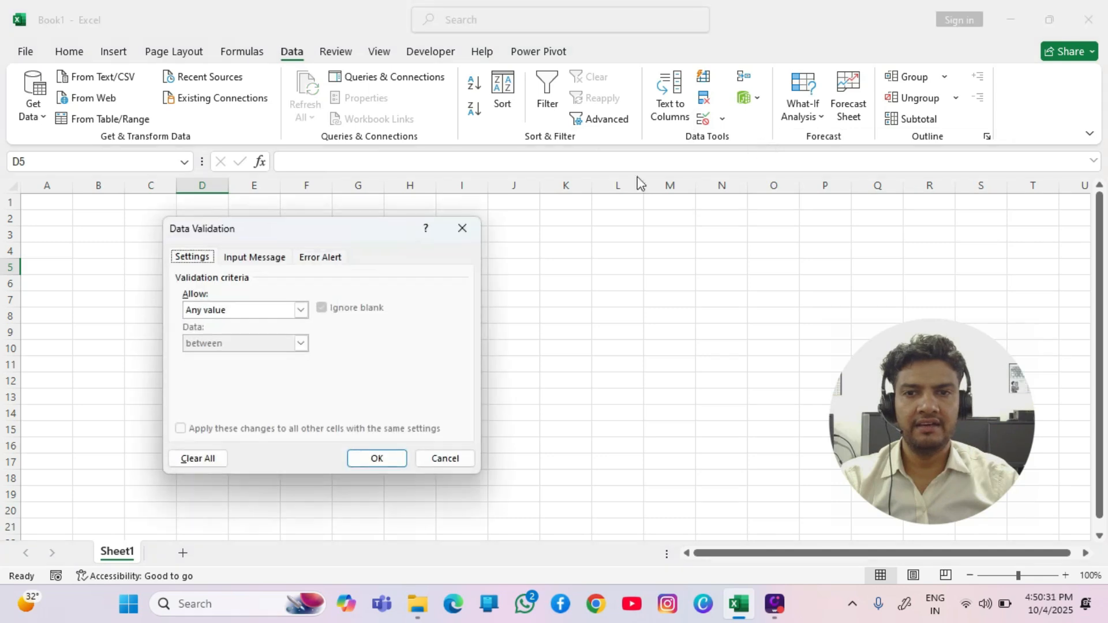
{"action": "left_click_drag", "start_coordinate": [317, 235], "coordinate": [355, 229]}
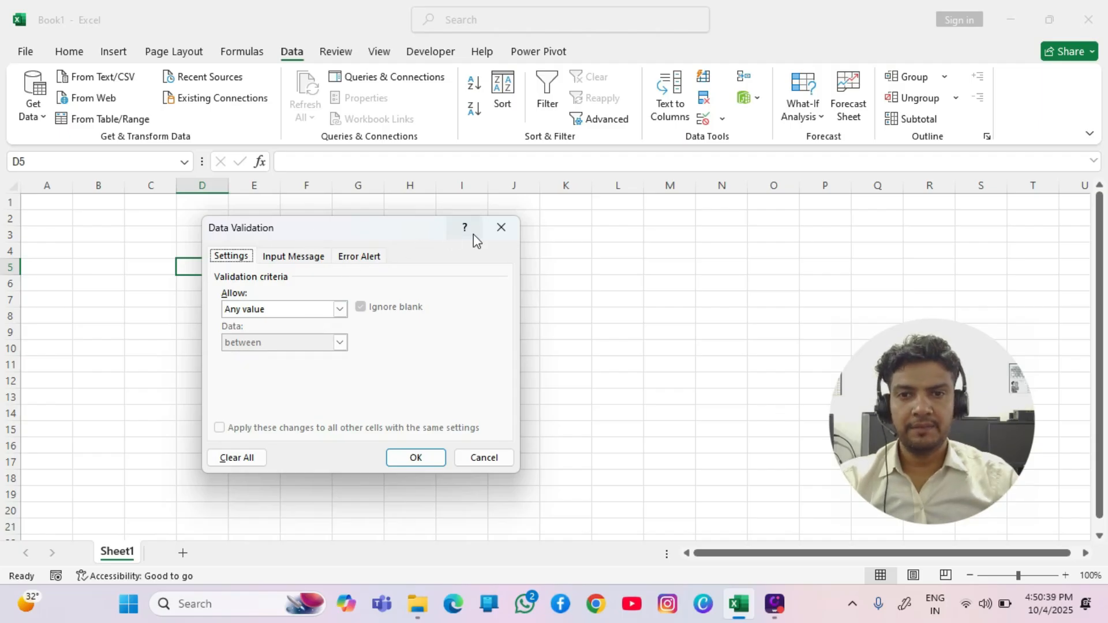
{"action": "left_click", "coordinate": [501, 228]}
{"action": "left_click", "coordinate": [429, 311]}
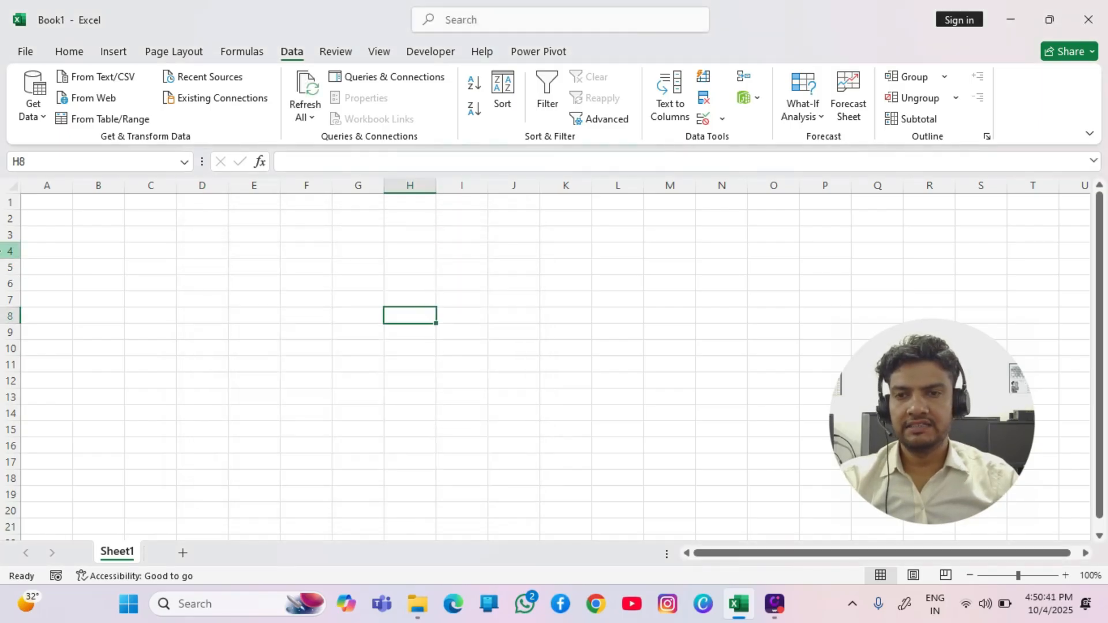
- Enter the header Age in cell A1
{"action": "left_click", "coordinate": [48, 208]}
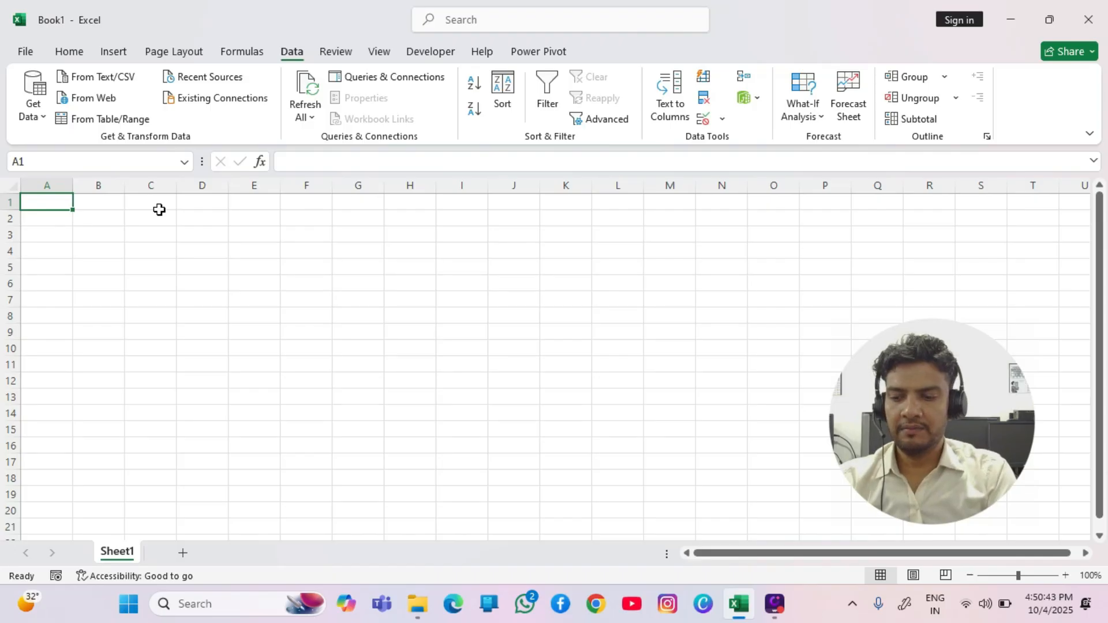
{"action": "type", "text": "Age"}
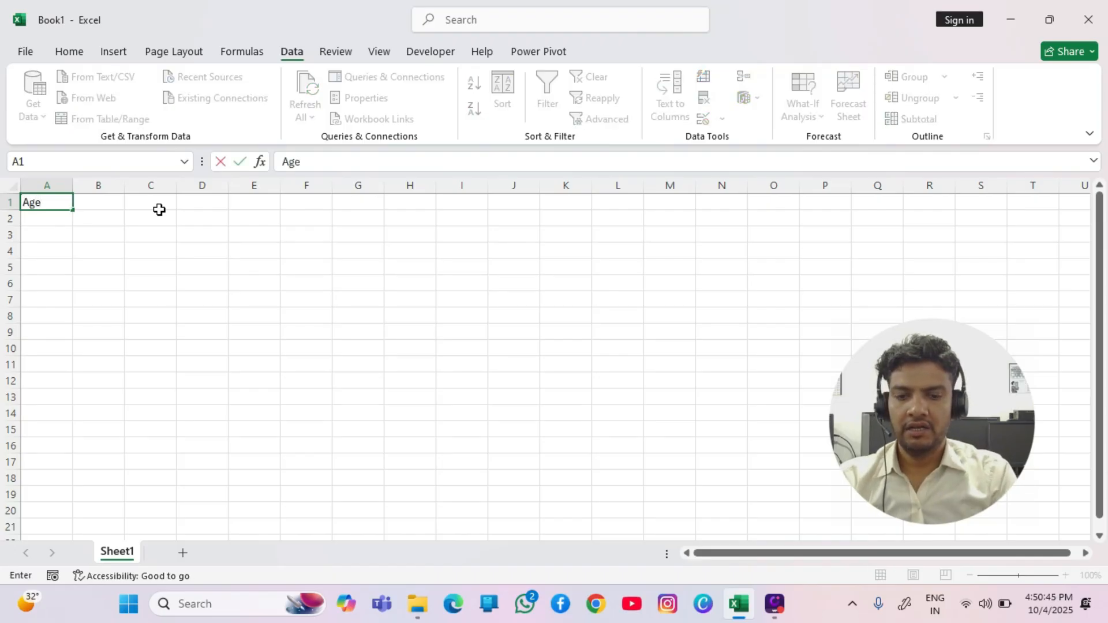
{"action": "key", "text": "Return"}
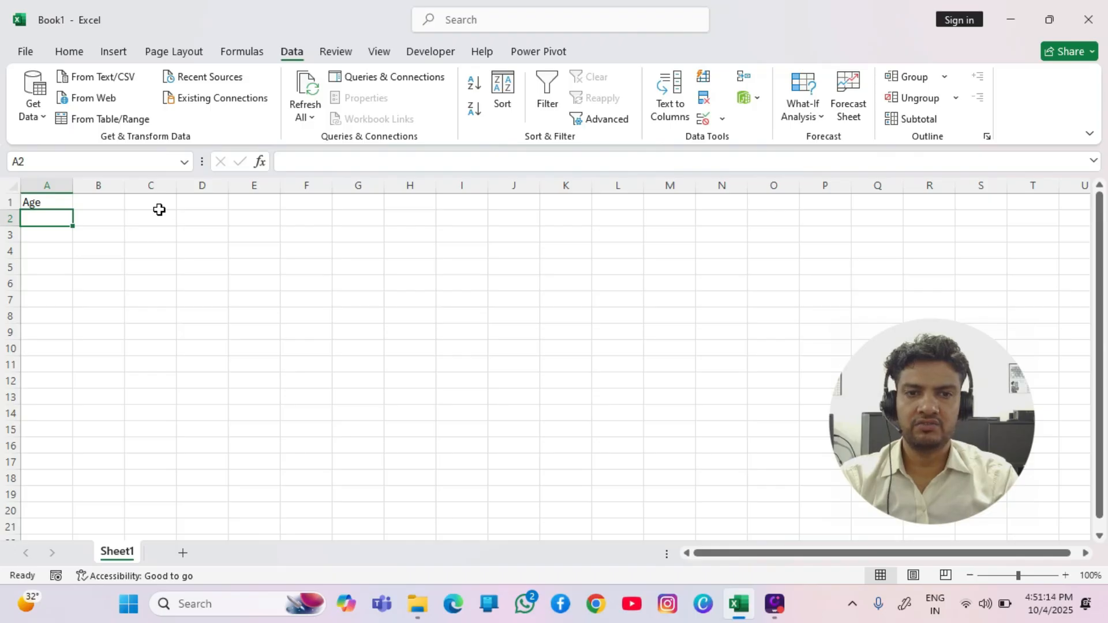
- Start a data validation rule for the whole of column A that allows only whole numbers
{"action": "key", "text": "Up"}
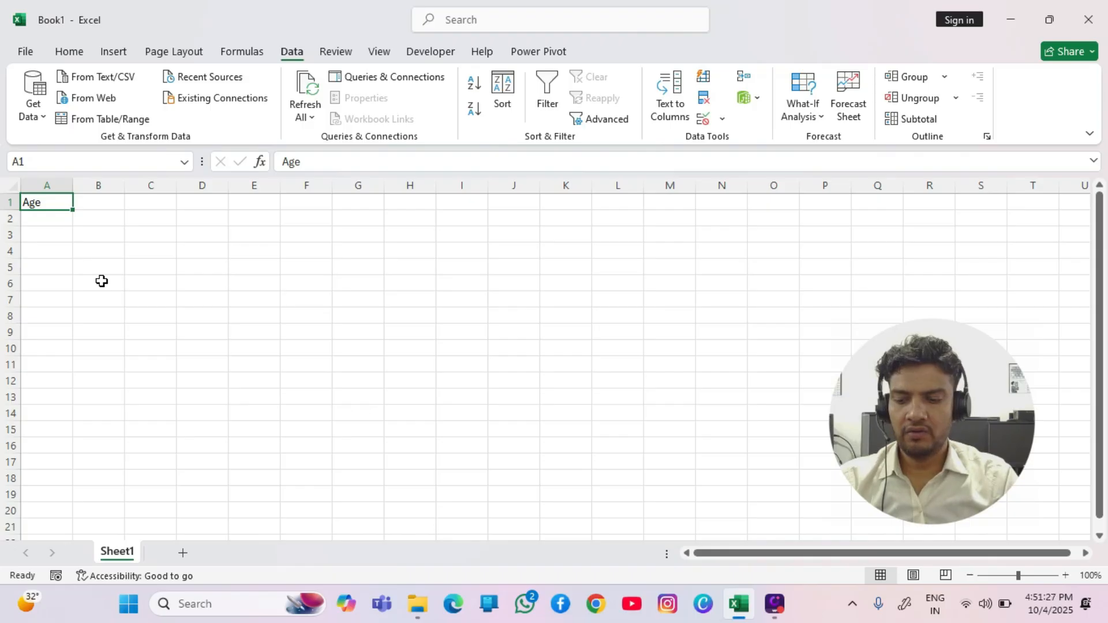
{"action": "key", "text": "ctrl+space"}
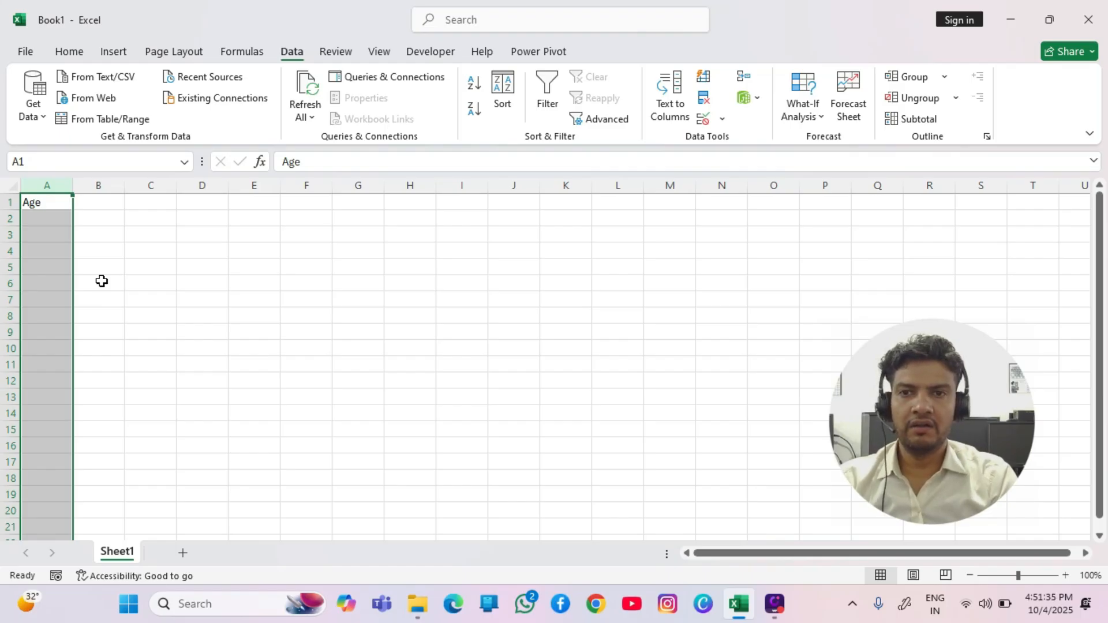
{"action": "key", "text": "alt"}
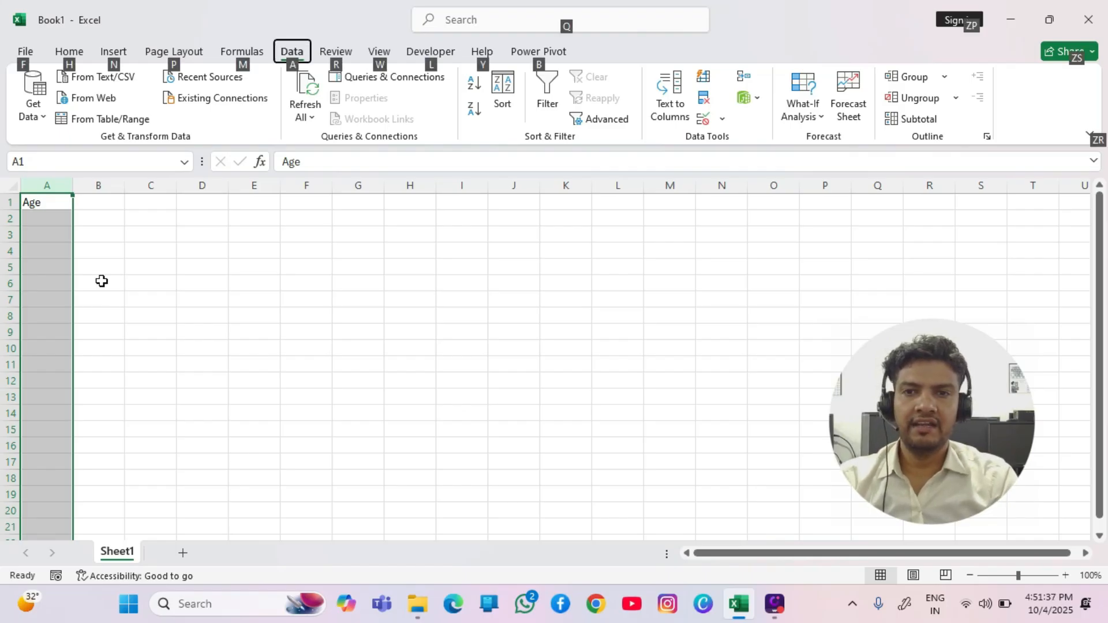
{"action": "key", "text": "a"}
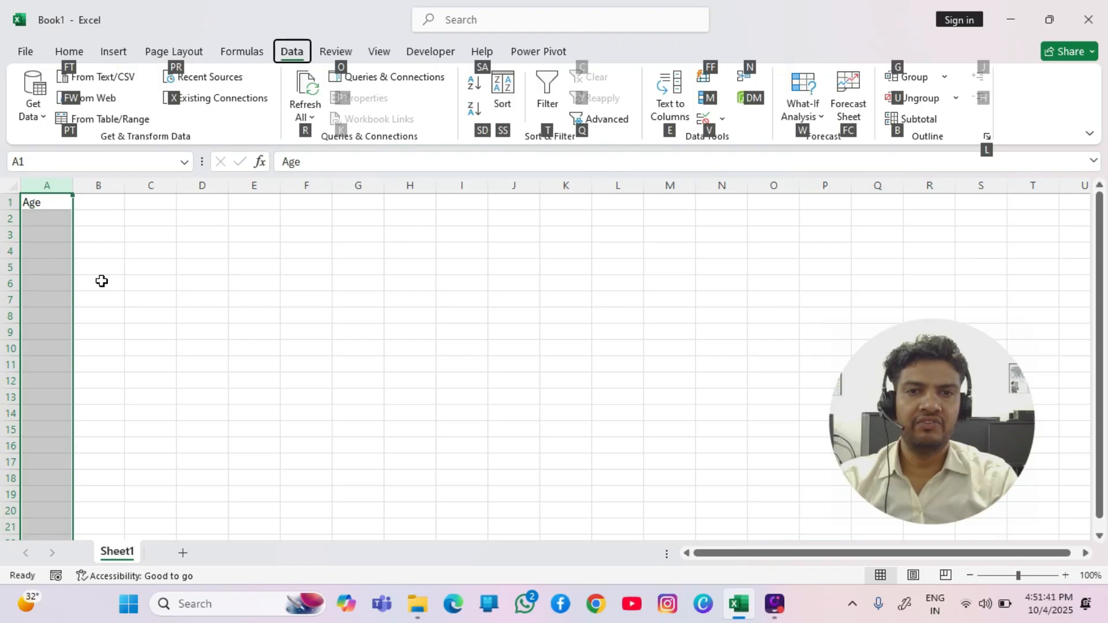
{"action": "key", "text": "v"}
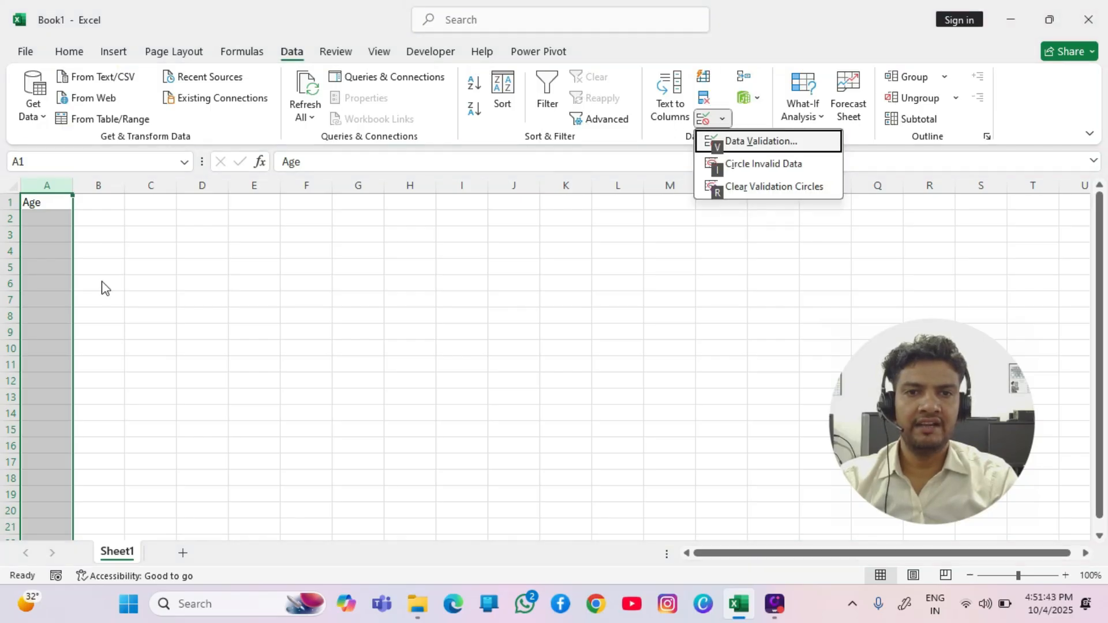
{"action": "key", "text": "v"}
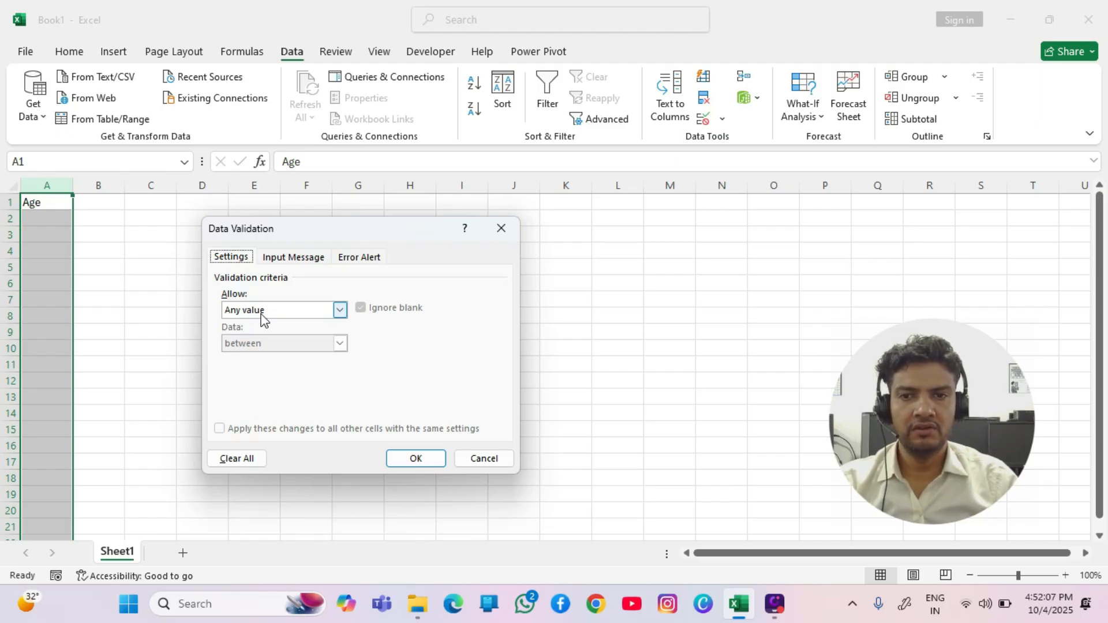
{"action": "left_click", "coordinate": [339, 311]}
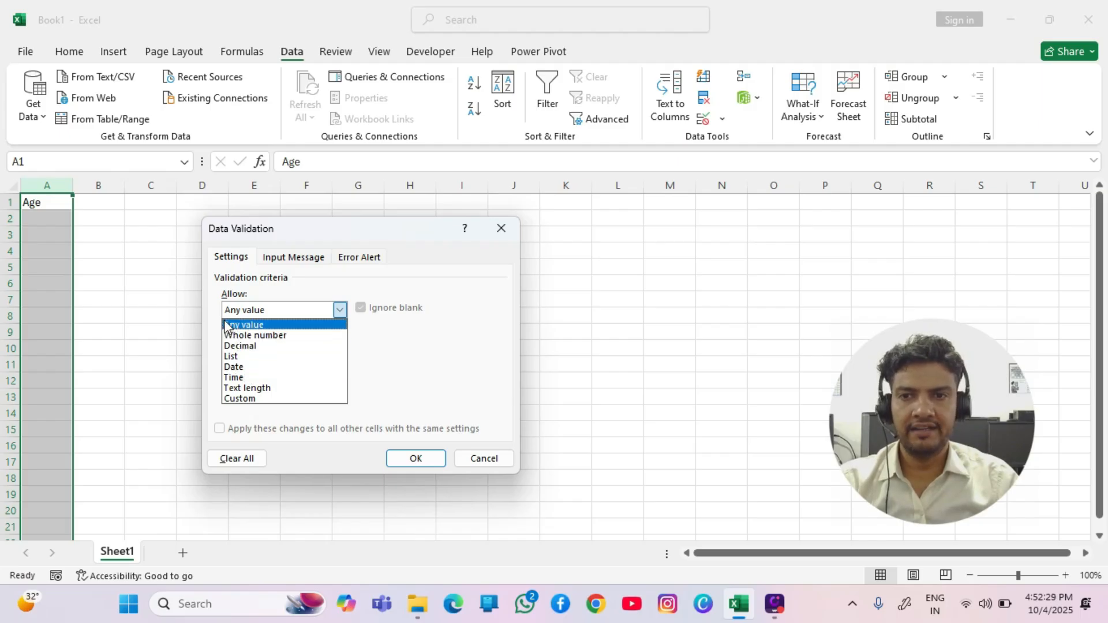
{"action": "left_click", "coordinate": [255, 336]}
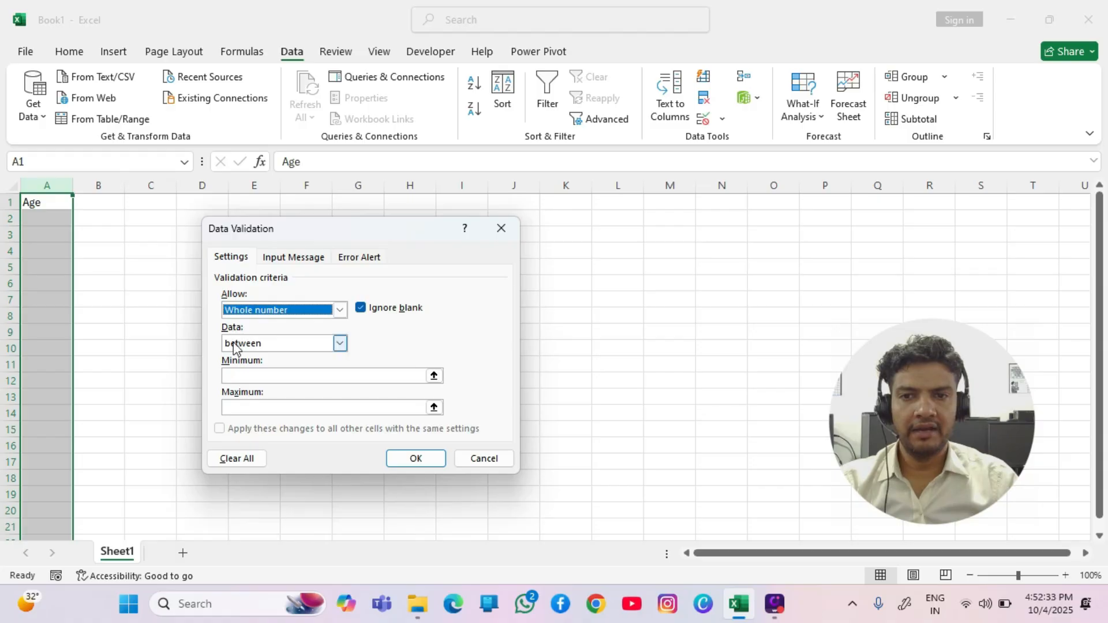
- Limit the whole-number rule to values between a minimum of 18 and a maximum of 25
{"action": "left_click", "coordinate": [276, 344]}
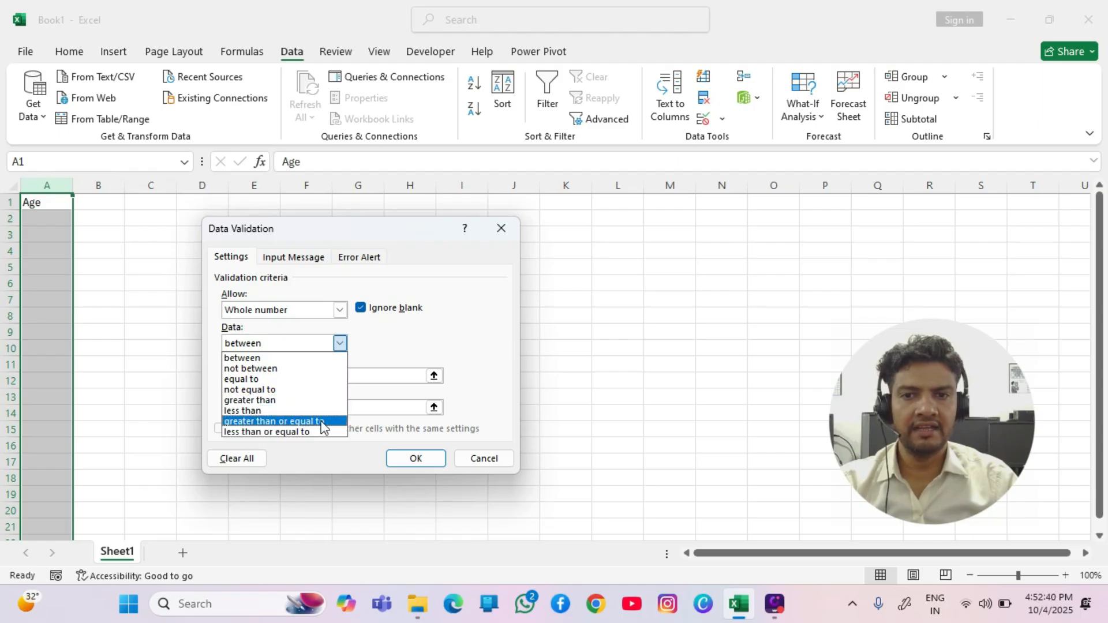
{"action": "left_click", "coordinate": [247, 358]}
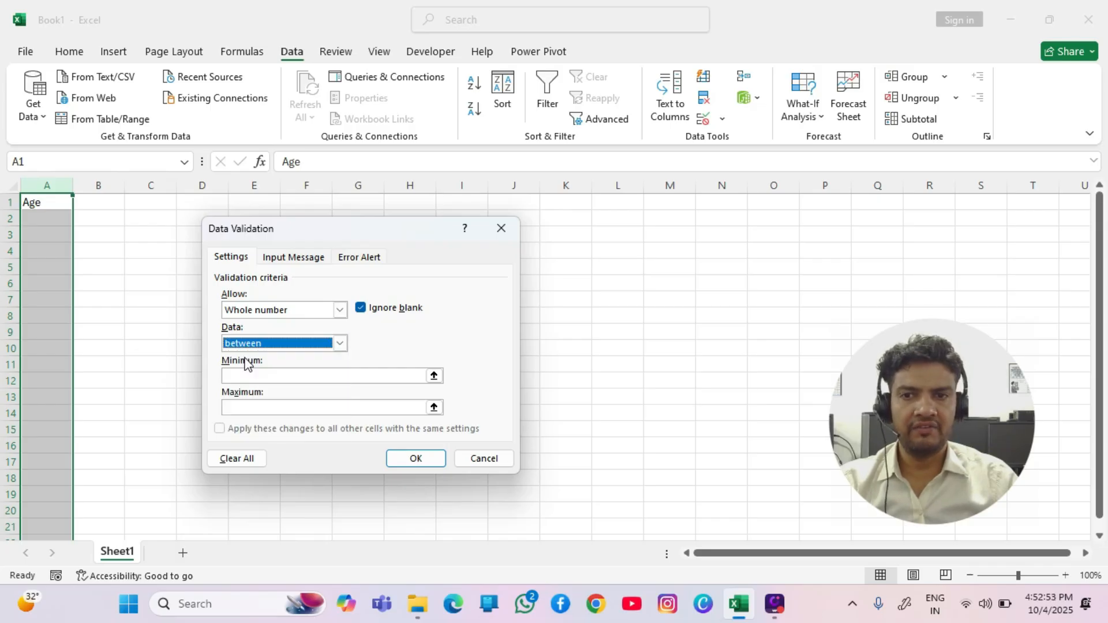
{"action": "left_click", "coordinate": [242, 375]}
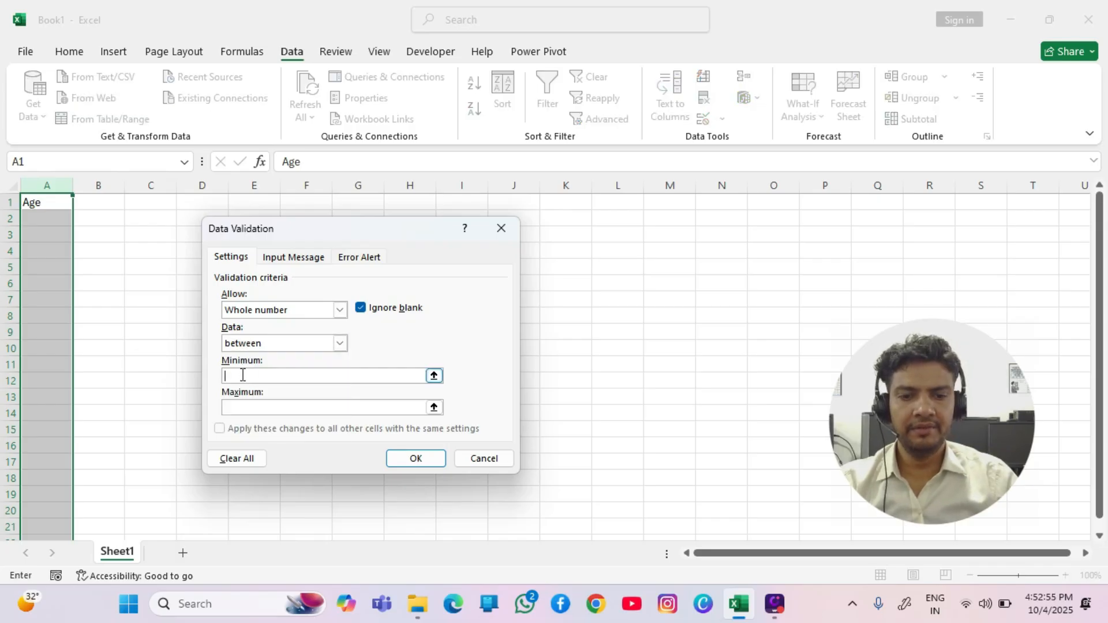
{"action": "type", "text": "18"}
{"action": "left_click", "coordinate": [242, 407]}
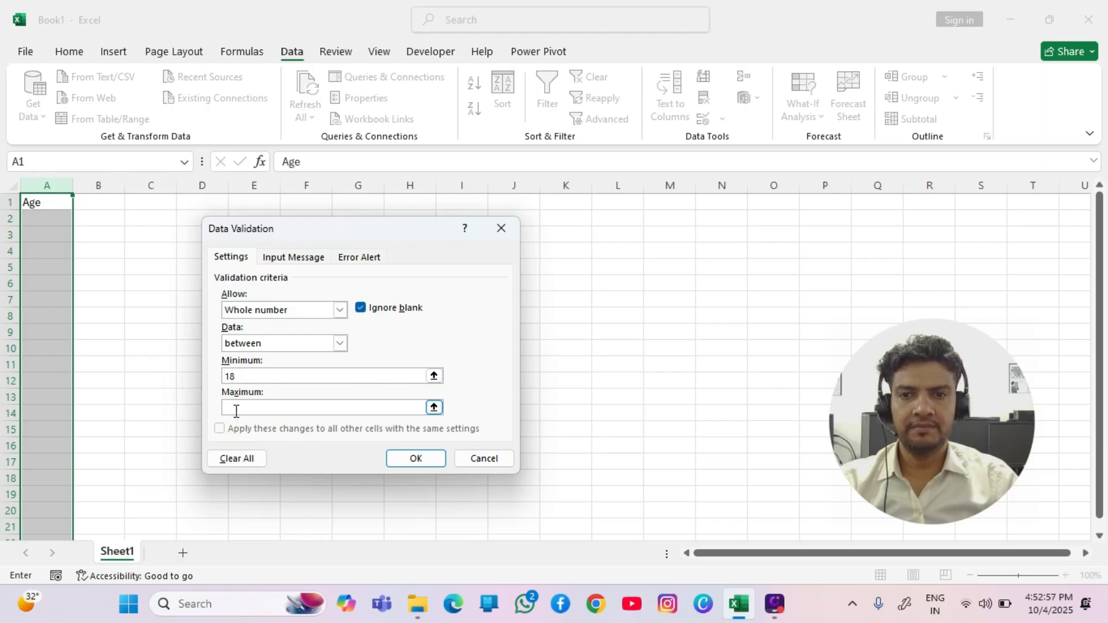
{"action": "type", "text": "25"}
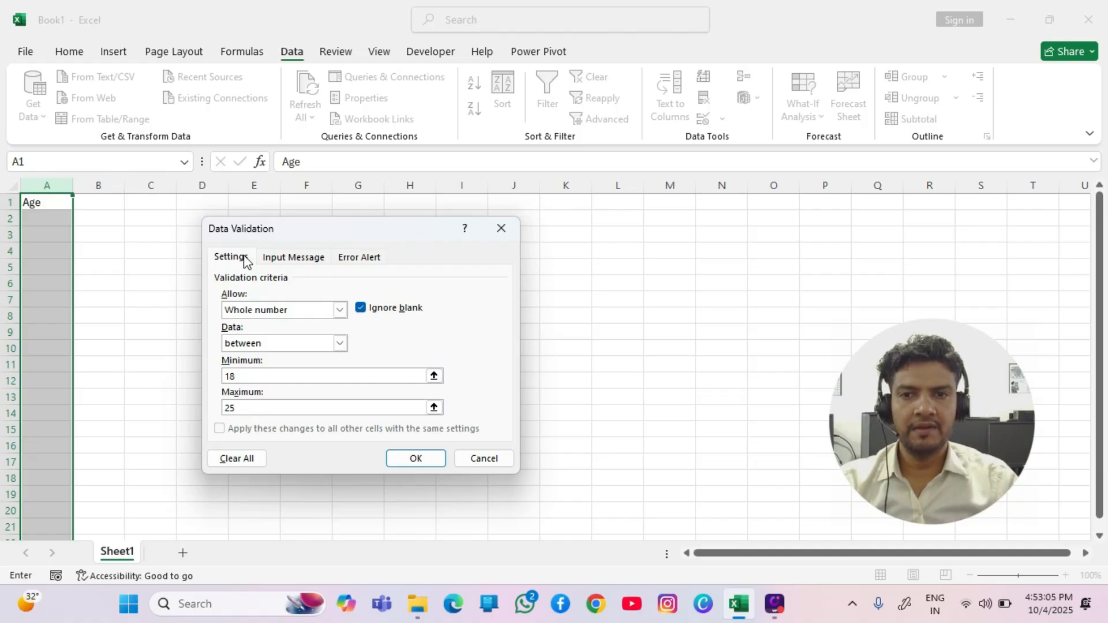
- Set the validation rule's input message to "Please Enter age between 18 to 25", leaving its title blank
{"action": "left_click", "coordinate": [291, 262]}
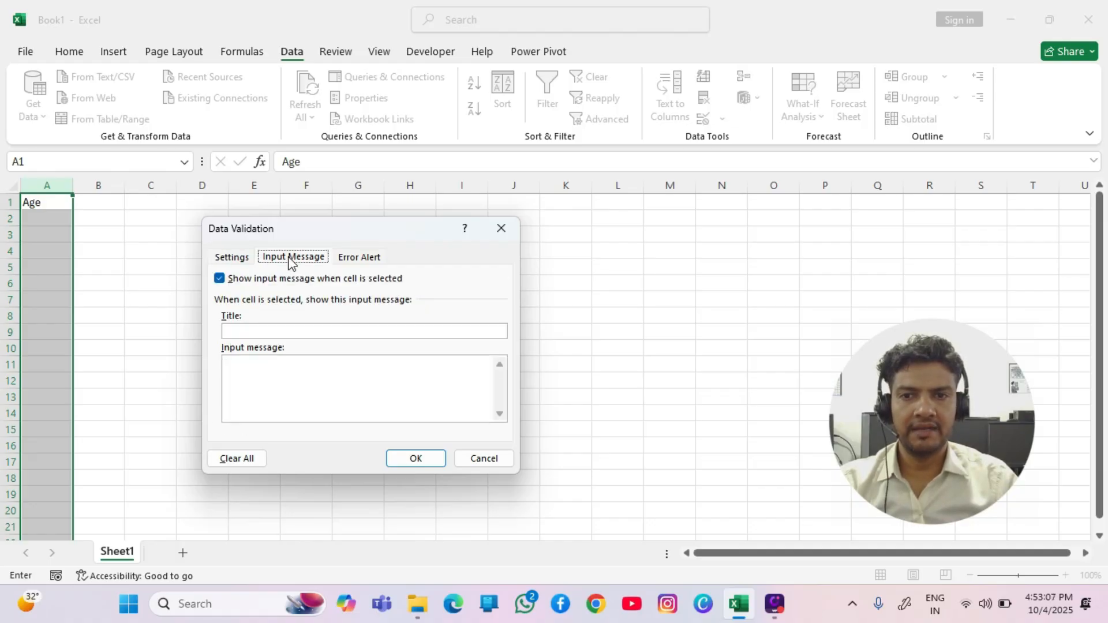
{"action": "left_click", "coordinate": [262, 369]}
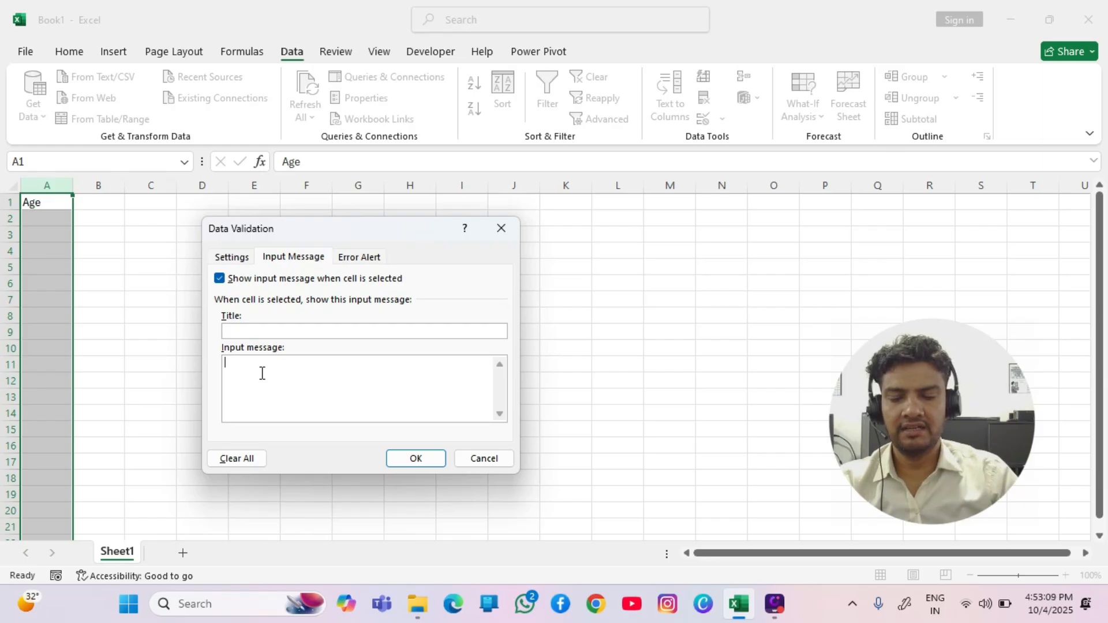
{"action": "type", "text": "Please "}
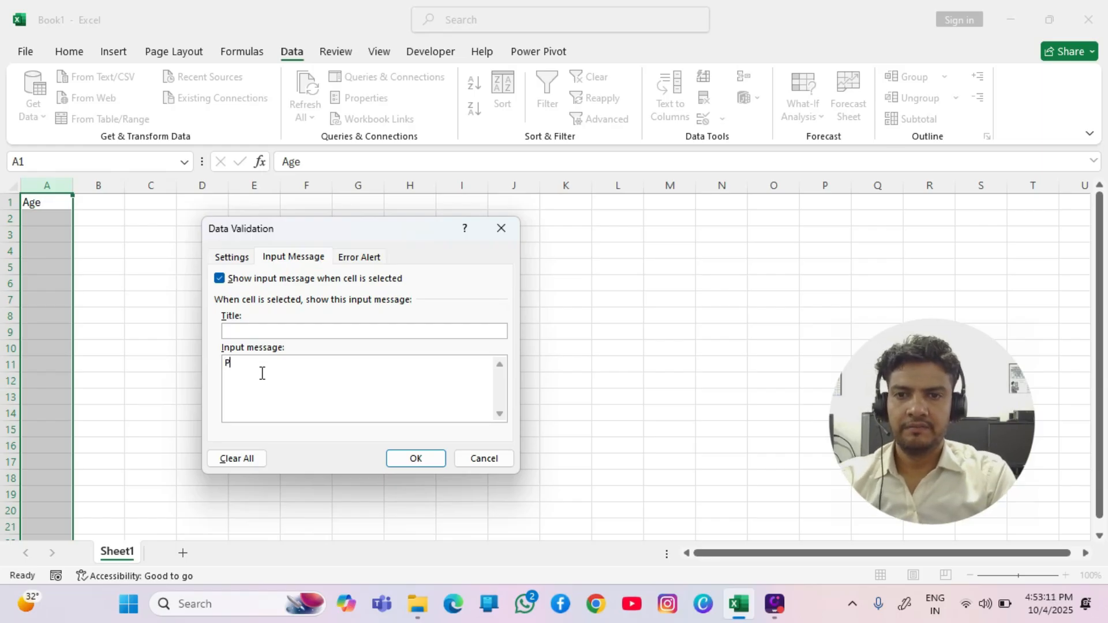
{"action": "type", "text": "Enter "}
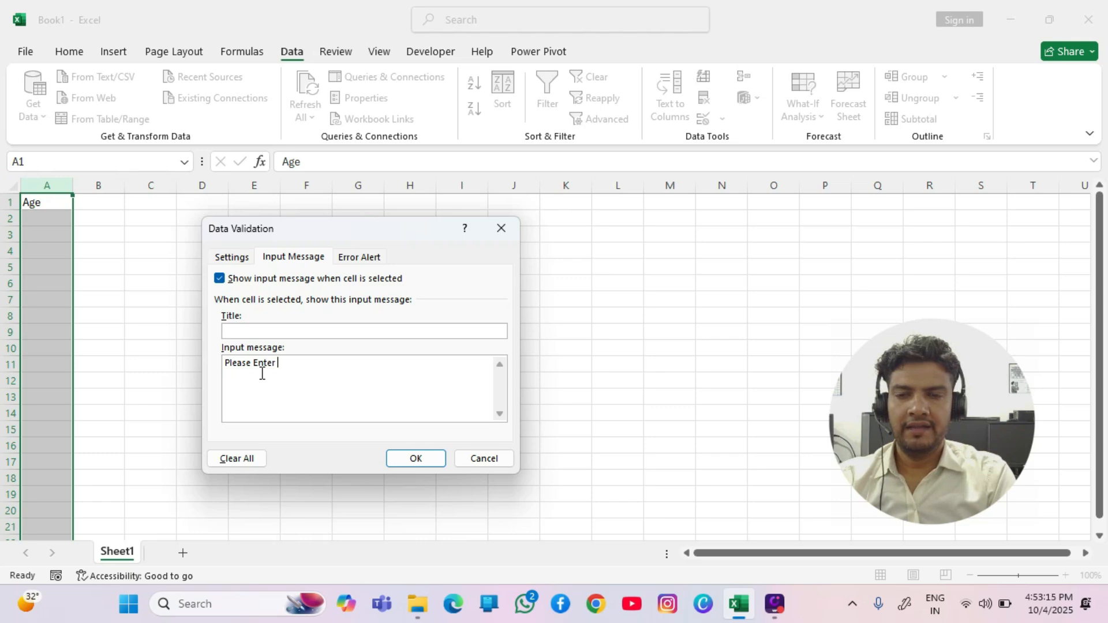
{"action": "type", "text": "age "}
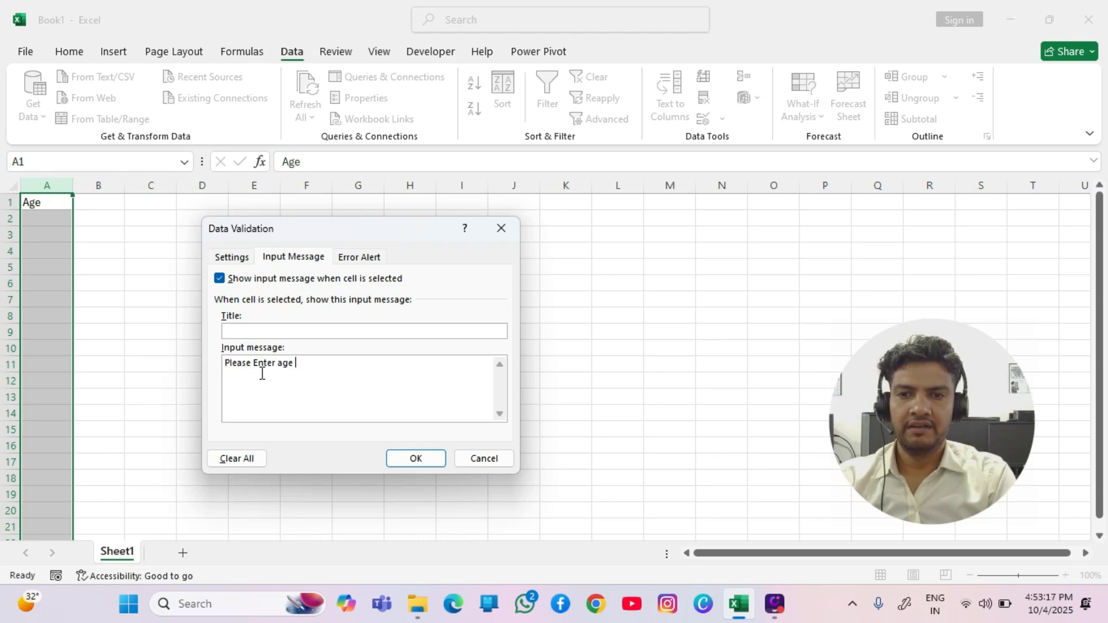
{"action": "type", "text": "bet"}
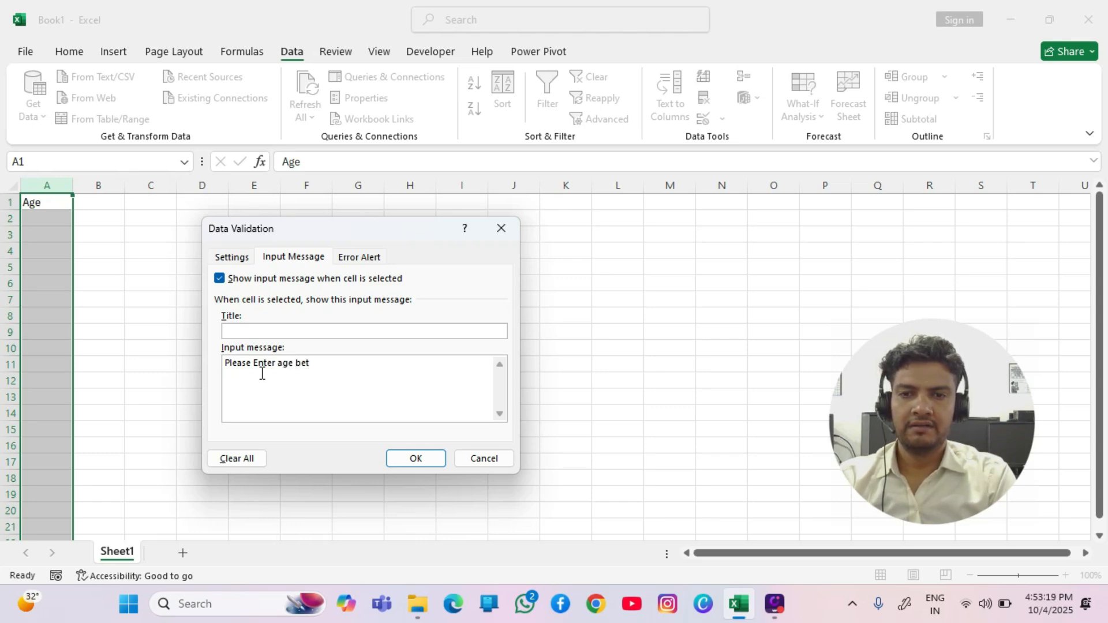
{"action": "type", "text": "ween 18"}
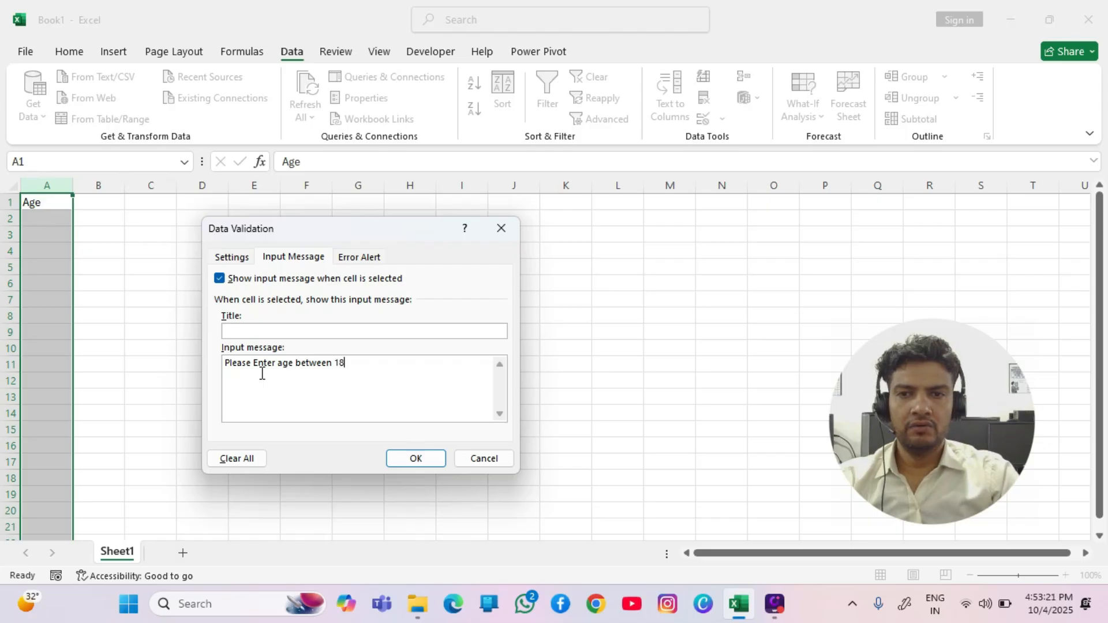
{"action": "type", "text": " to 25"}
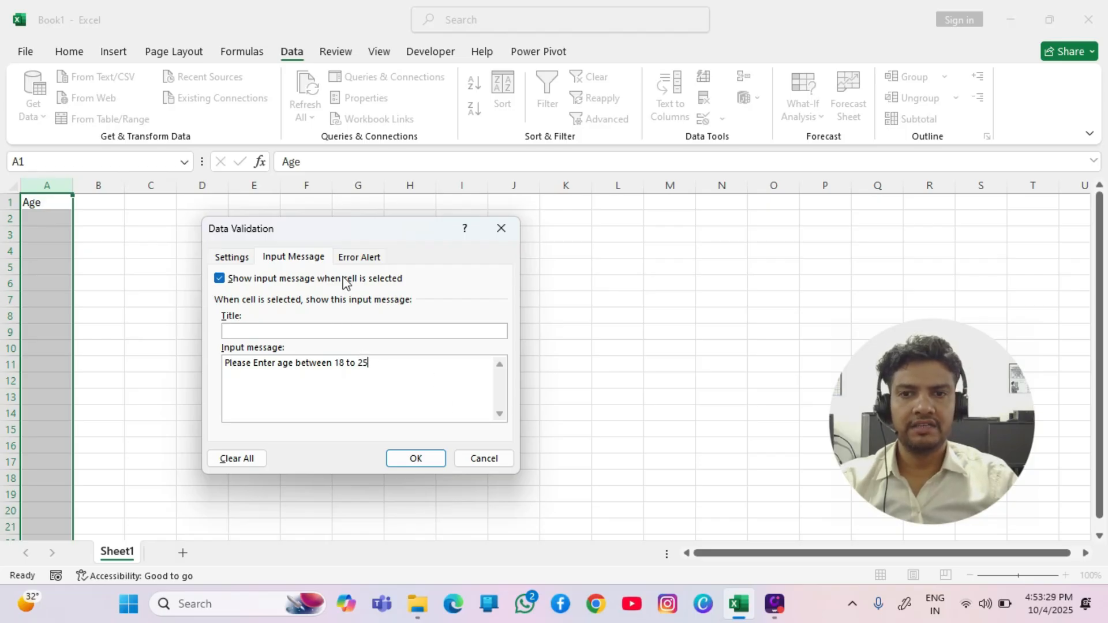
- Set the validation rule's error message to "Please Enter valid age" and return to the validation criteria
{"action": "left_click", "coordinate": [358, 259]}
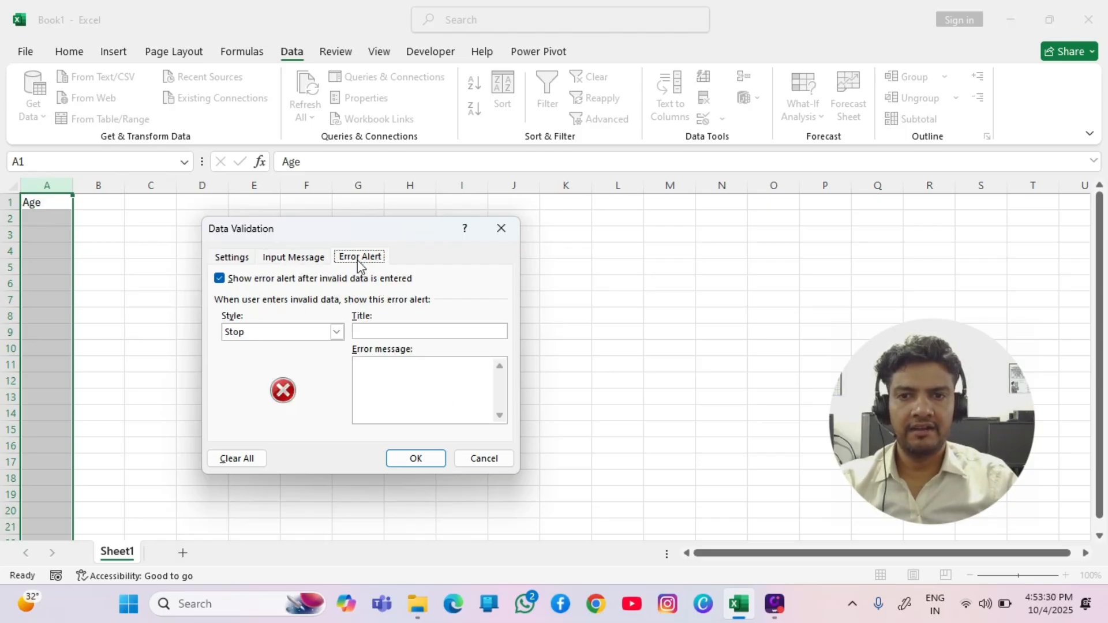
{"action": "left_click", "coordinate": [402, 378]}
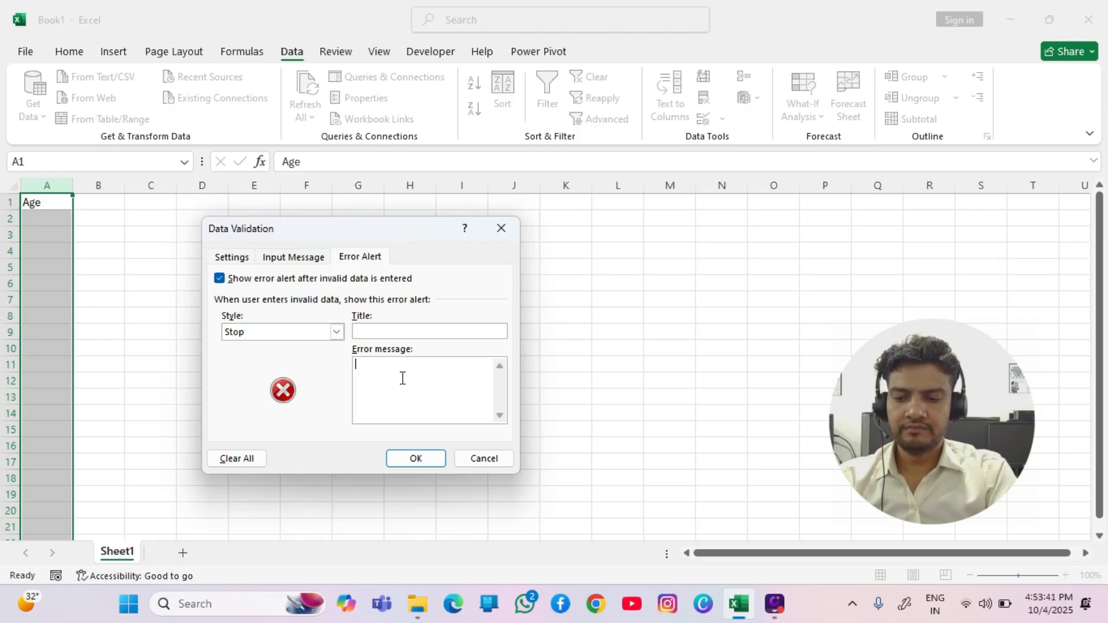
{"action": "type", "text": "Pl"}
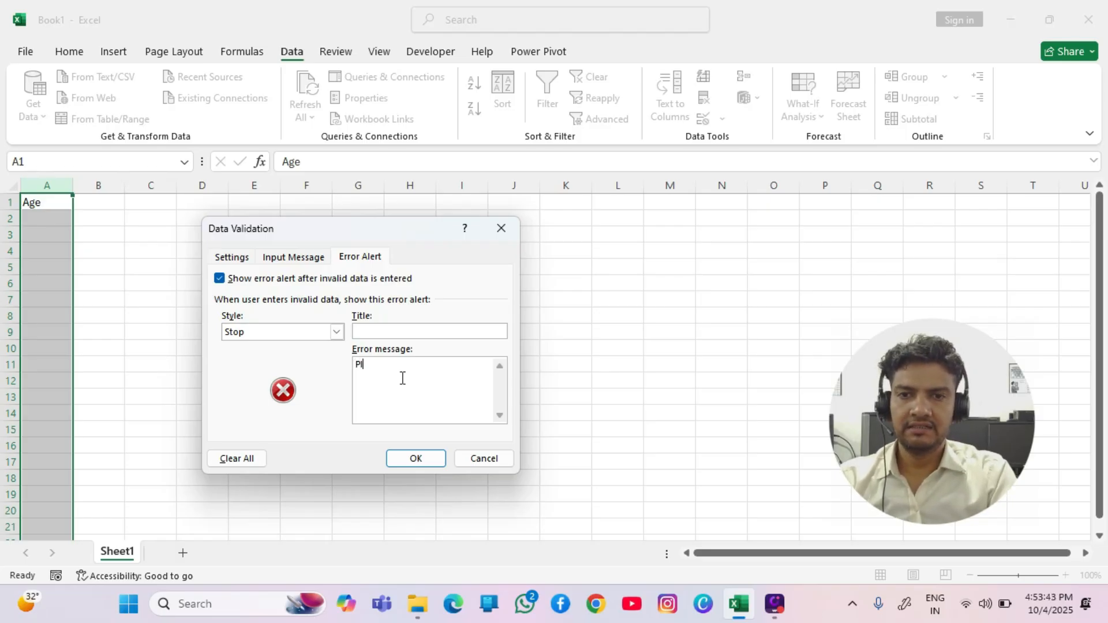
{"action": "type", "text": "ease En"}
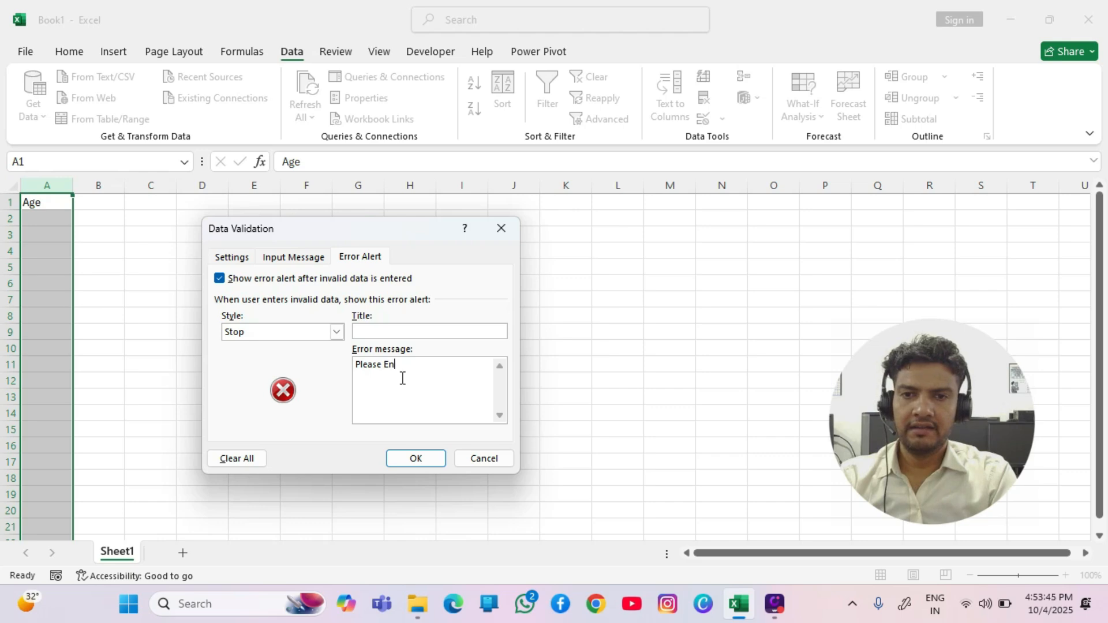
{"action": "type", "text": "ter val"}
{"action": "type", "text": "id age"}
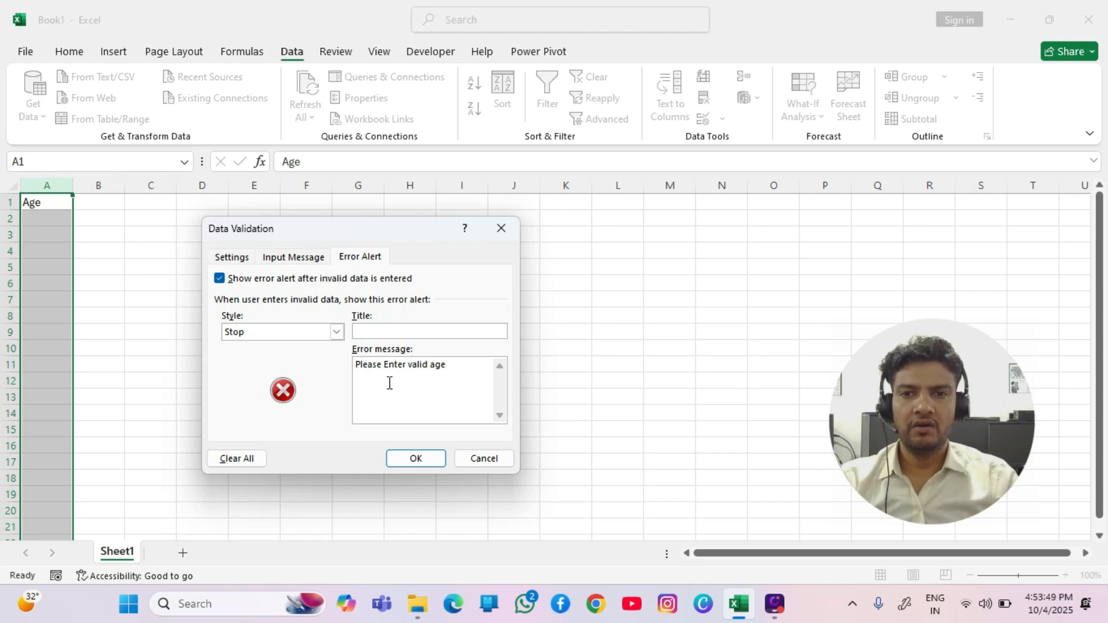
{"action": "left_click", "coordinate": [230, 256]}
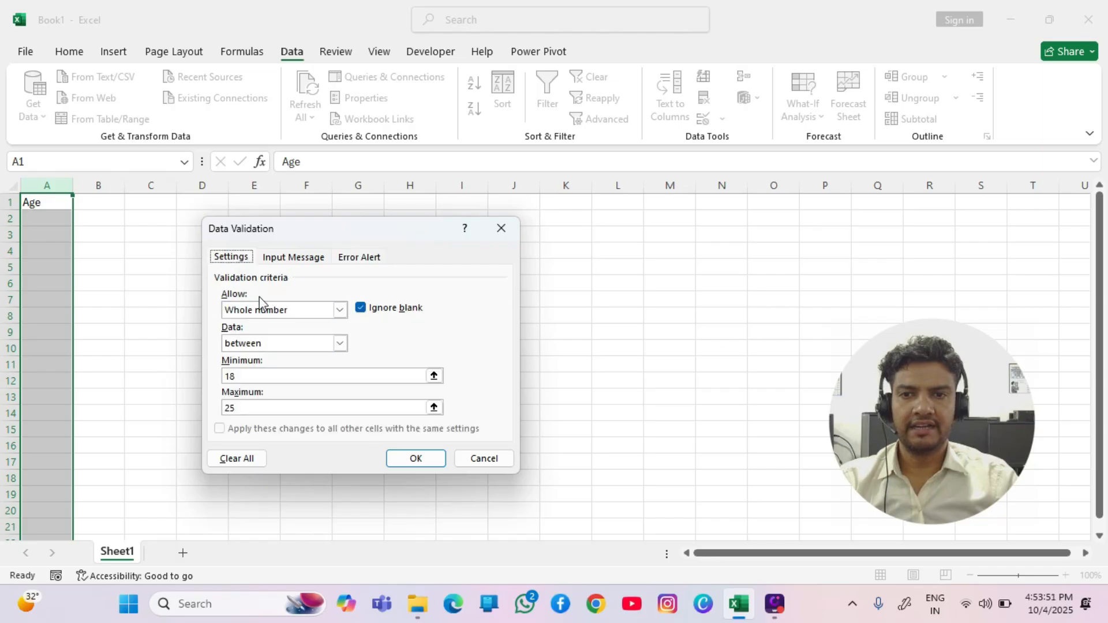
- Apply the 18 to 25 validation rule to column A and enter the age 18 in cell A2
{"action": "left_click", "coordinate": [402, 461]}
{"action": "left_click", "coordinate": [146, 352]}
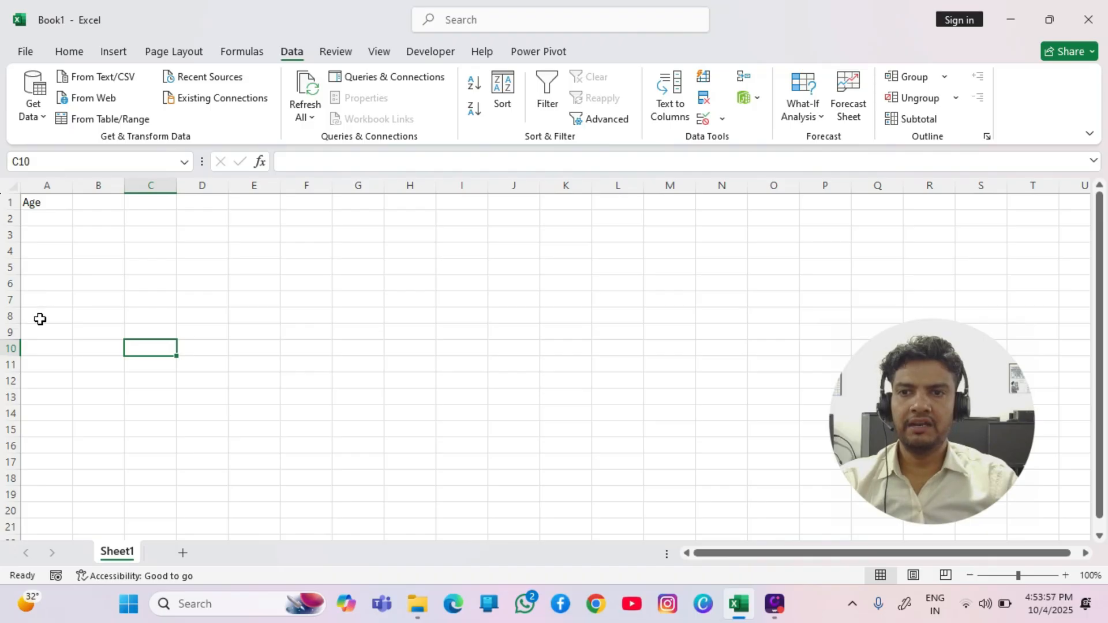
{"action": "left_click", "coordinate": [42, 222]}
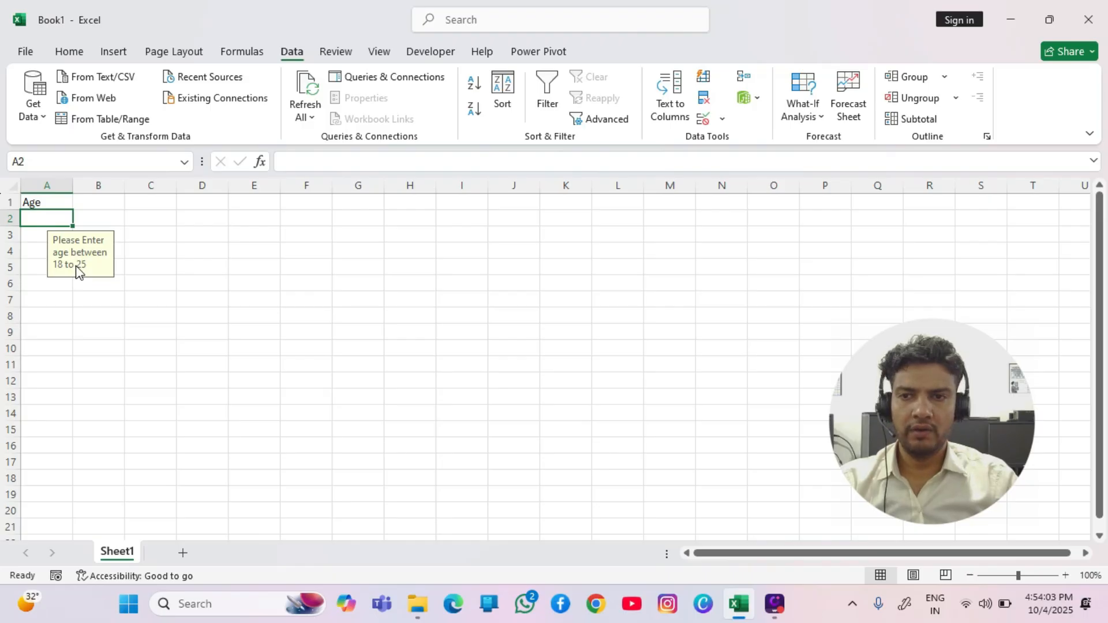
{"action": "type", "text": "18"}
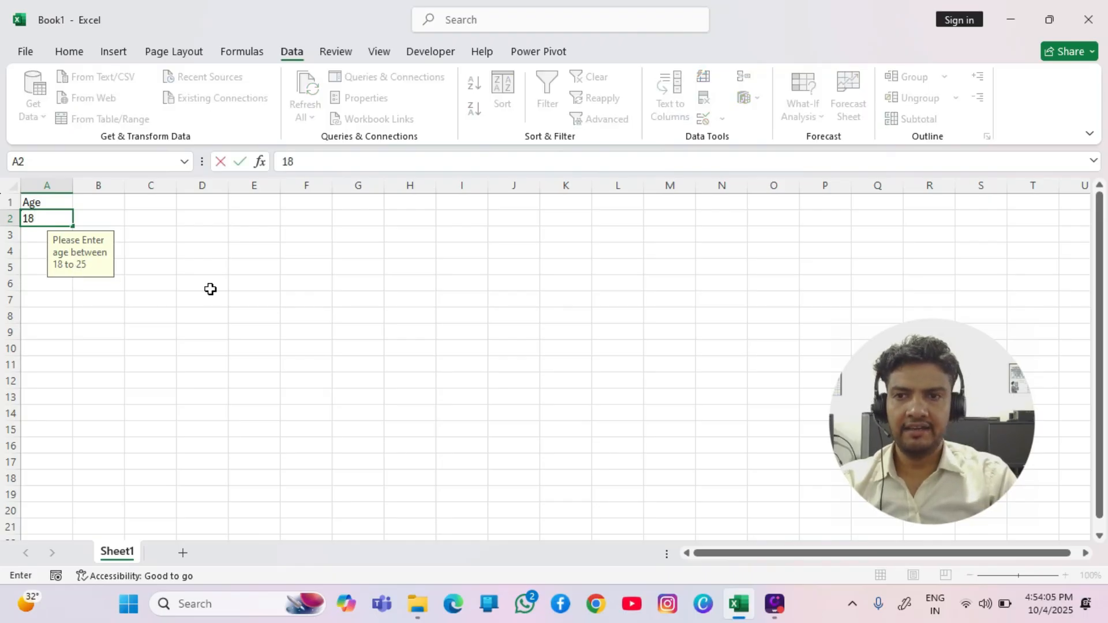
{"action": "key", "text": "Return"}
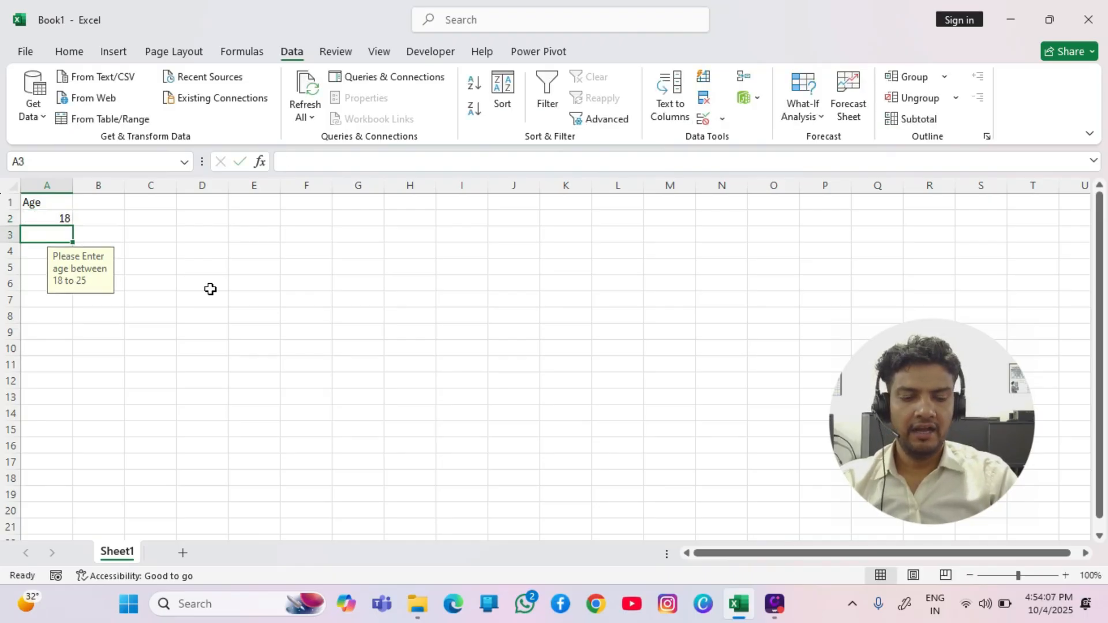
- Try to enter the out-of-range age 17 in cell A3 and discard the entry
{"action": "type", "text": "1"}
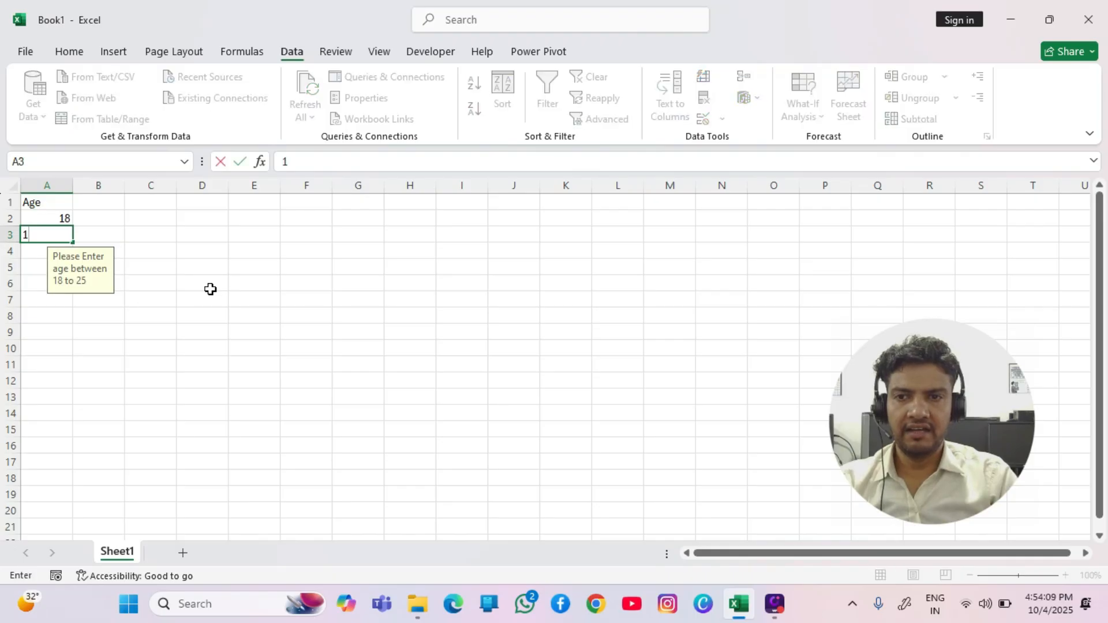
{"action": "type", "text": "7"}
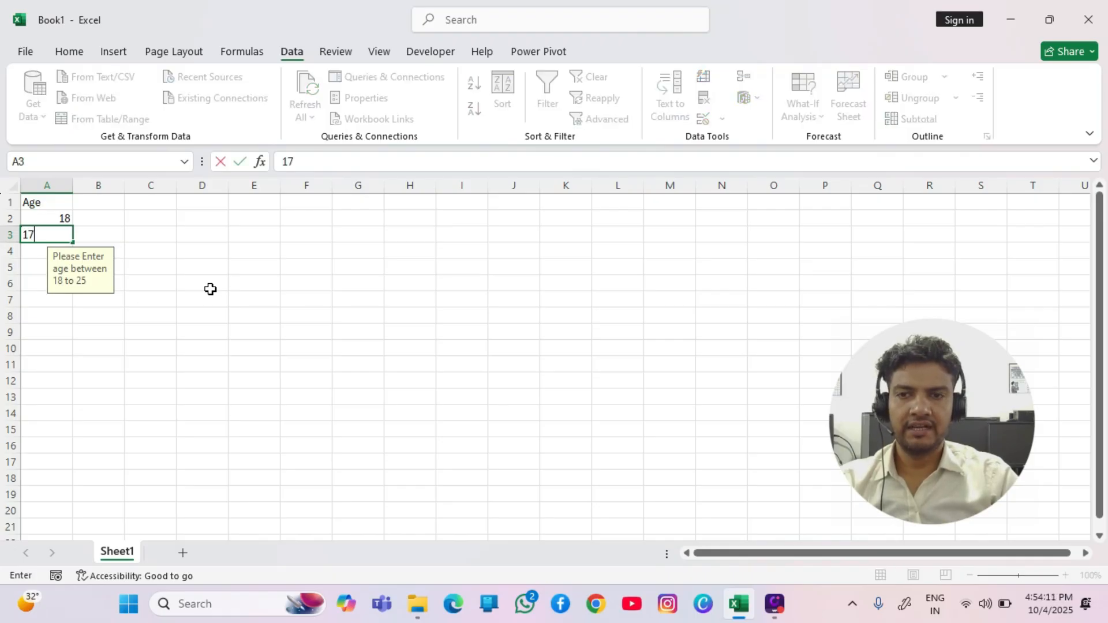
{"action": "key", "text": "Return"}
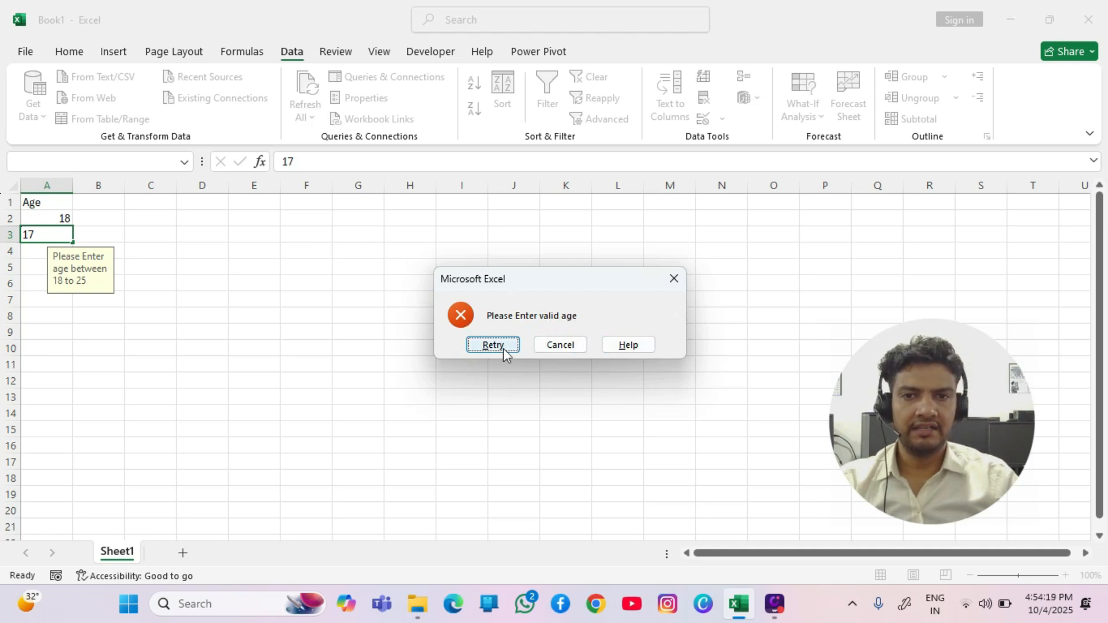
{"action": "left_click", "coordinate": [547, 350]}
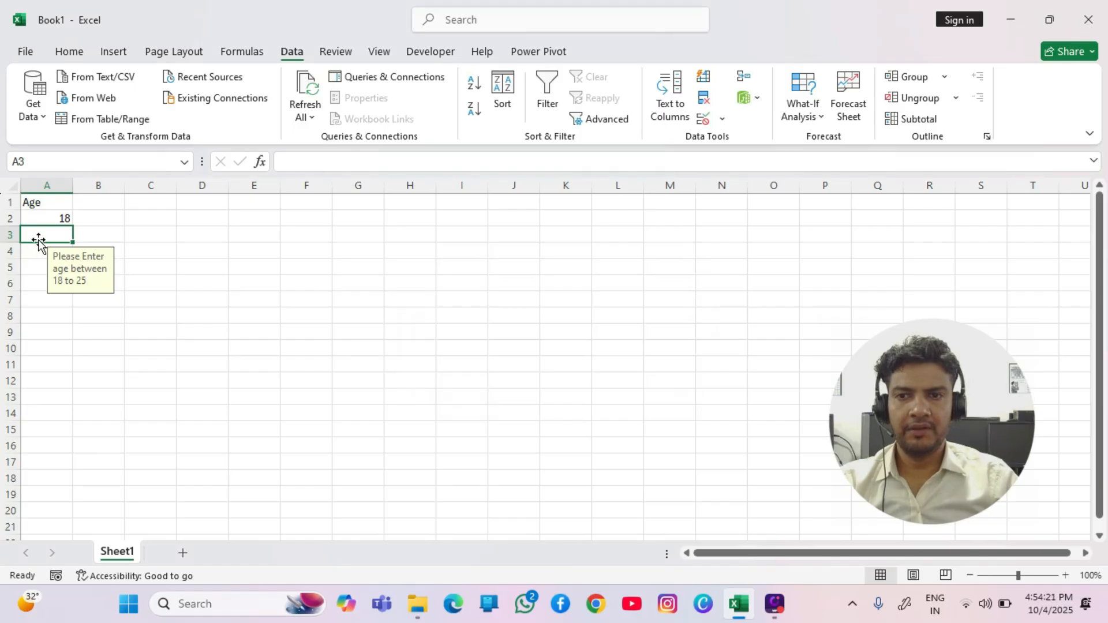
- Enter the ages 25 in cell A3 and 21 in cell A4
{"action": "type", "text": "25"}
{"action": "key", "text": "Return"}
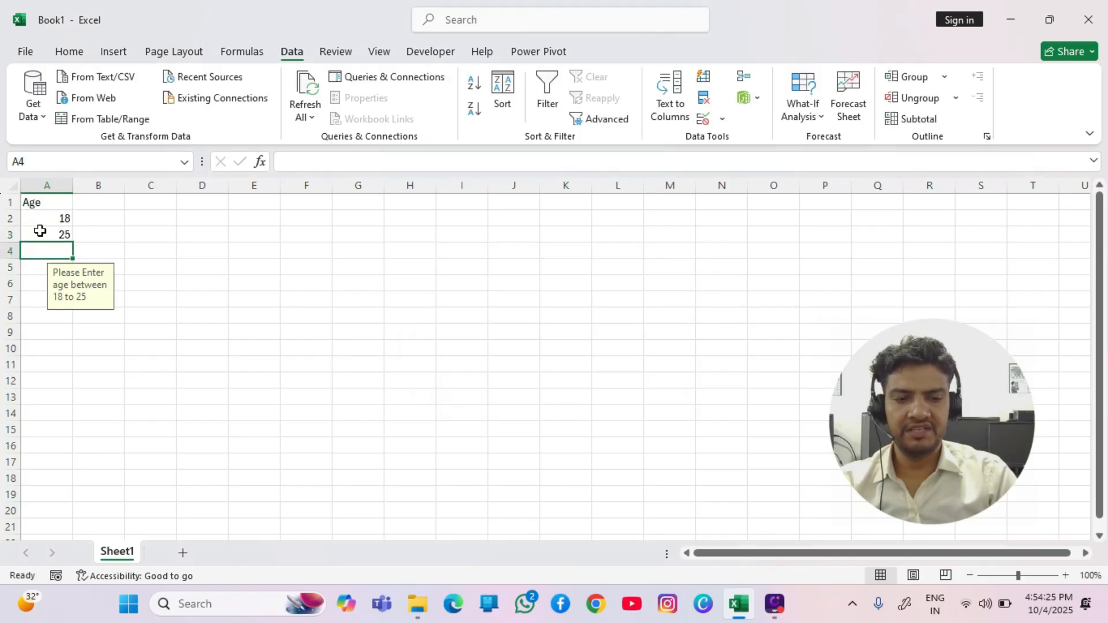
{"action": "type", "text": "21"}
{"action": "key", "text": "Return"}
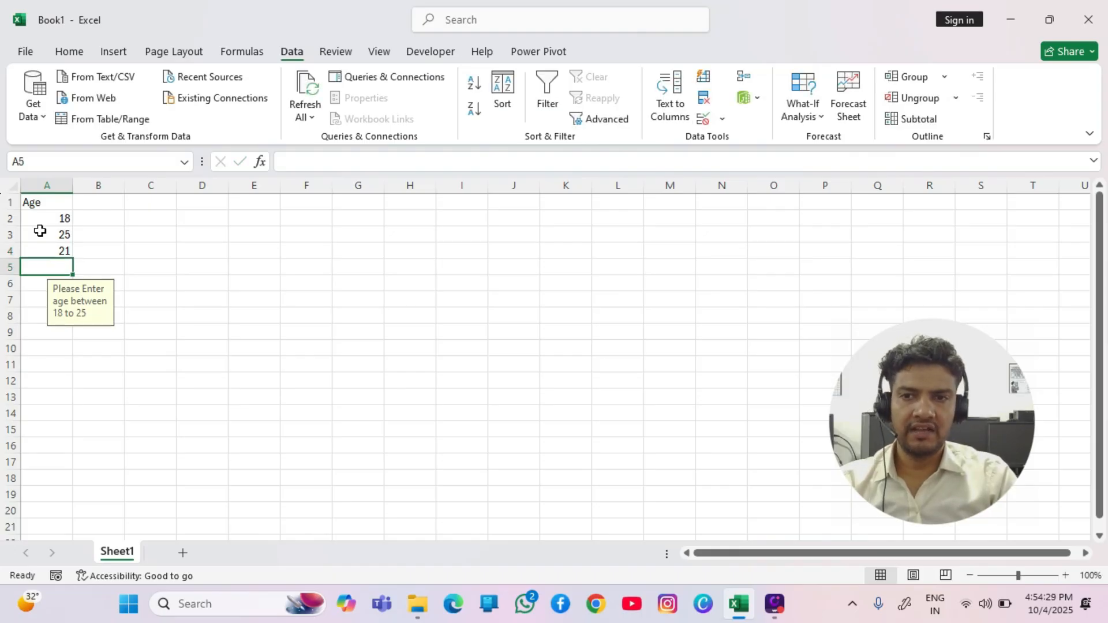
{"action": "key", "text": "Right"}
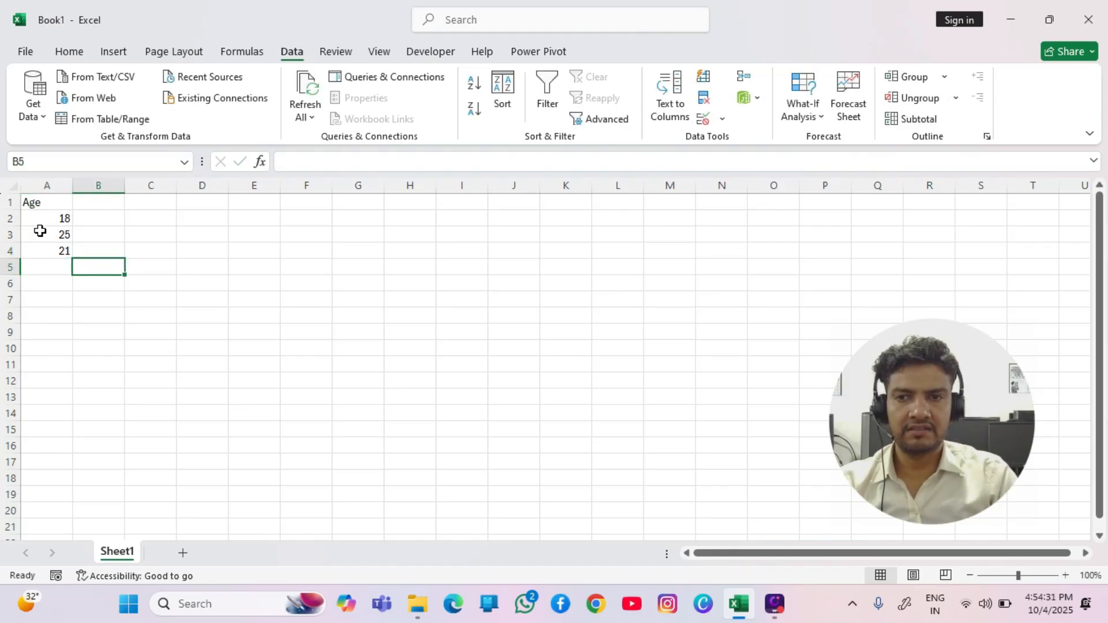
{"action": "key", "text": "Left"}
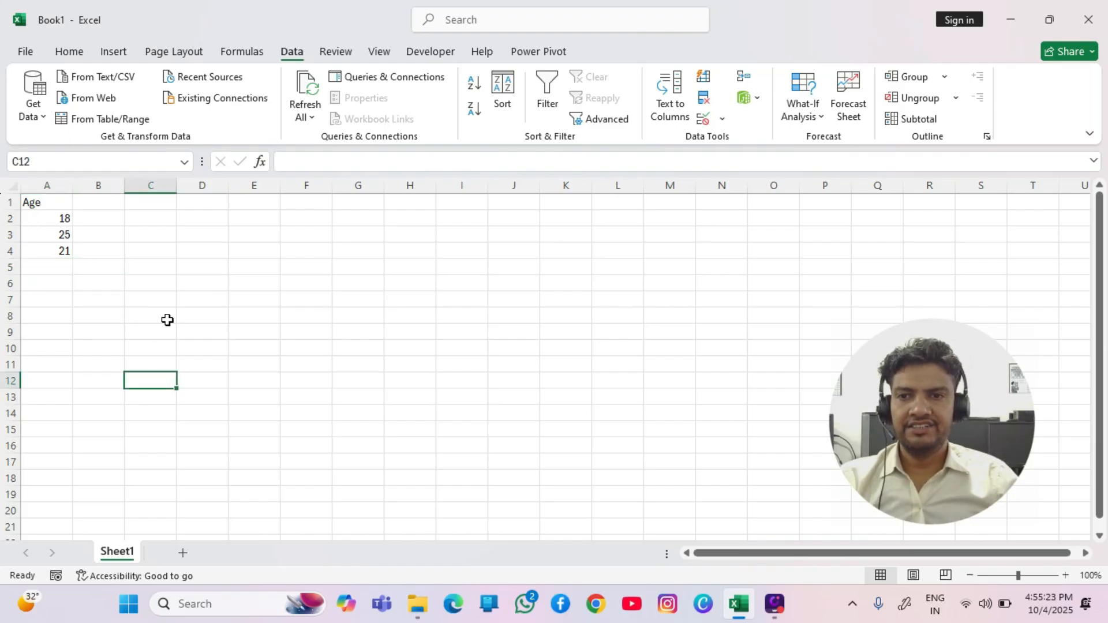
{"action": "left_click", "coordinate": [166, 318]}
- Enter the column header "Mobile No" in cell B1
{"action": "left_click", "coordinate": [96, 204]}
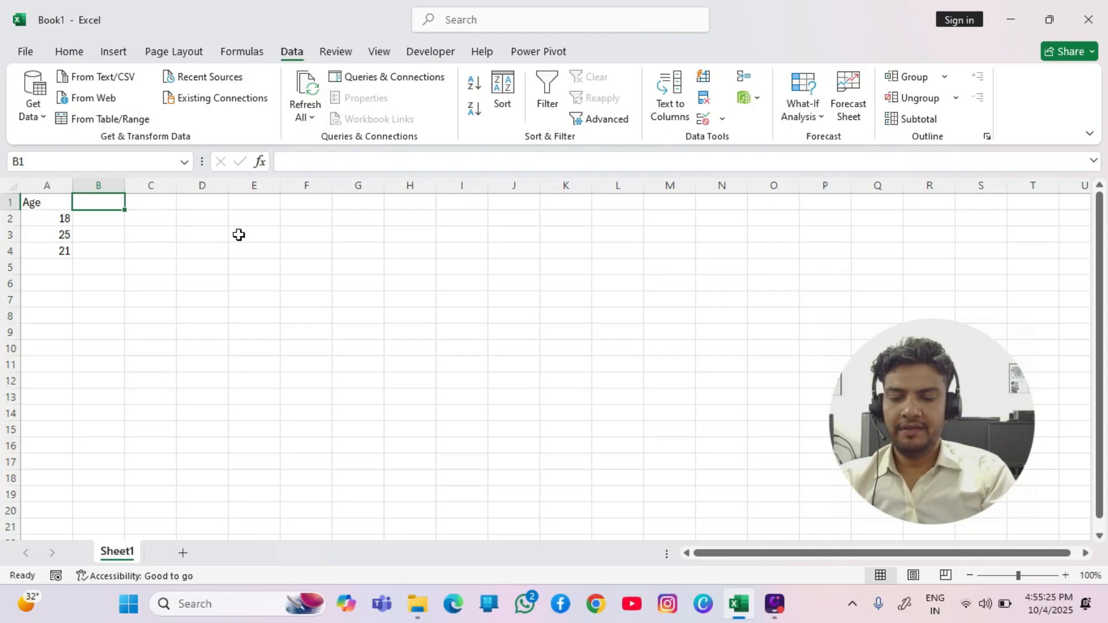
{"action": "type", "text": "Mo"}
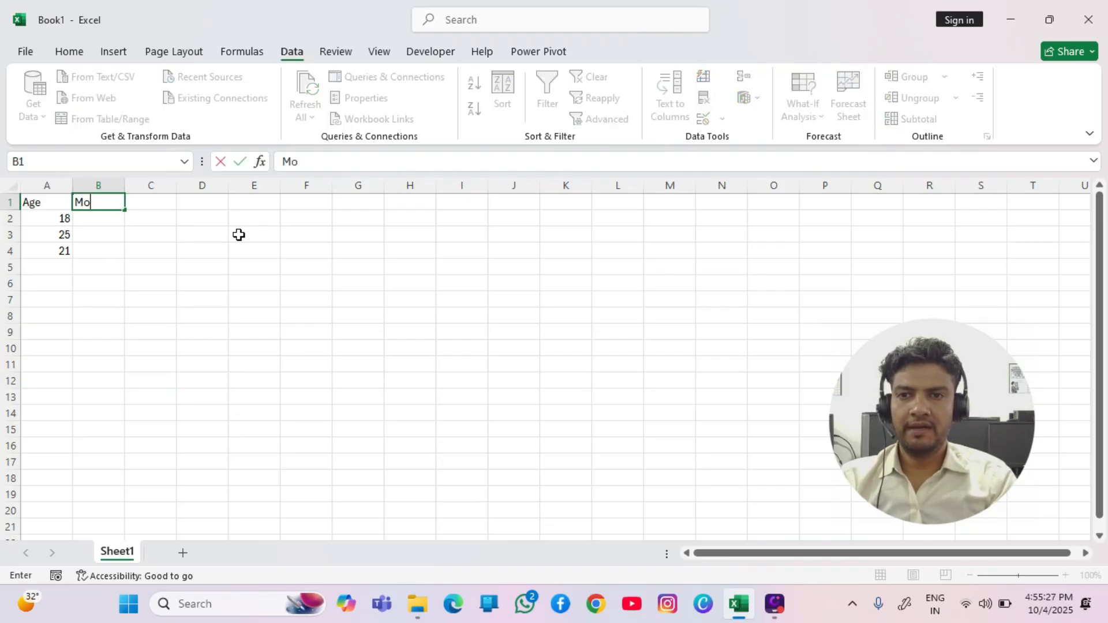
{"action": "type", "text": "bi"}
{"action": "key", "text": "BackSpace"}
{"action": "type", "text": "bile"}
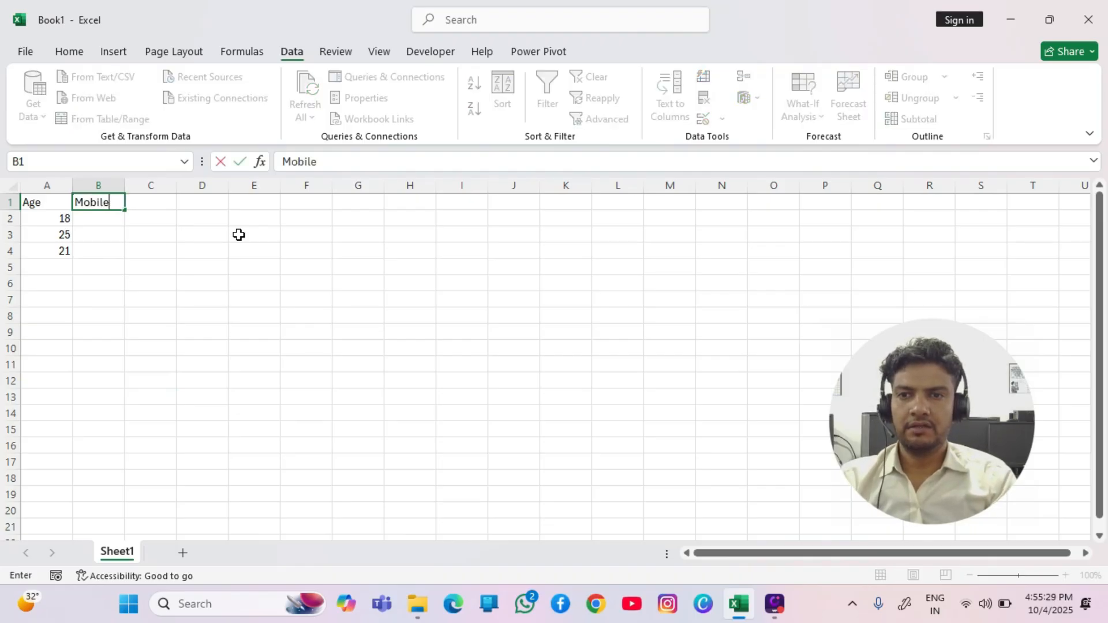
{"action": "type", "text": " No"}
{"action": "key", "text": "Return"}
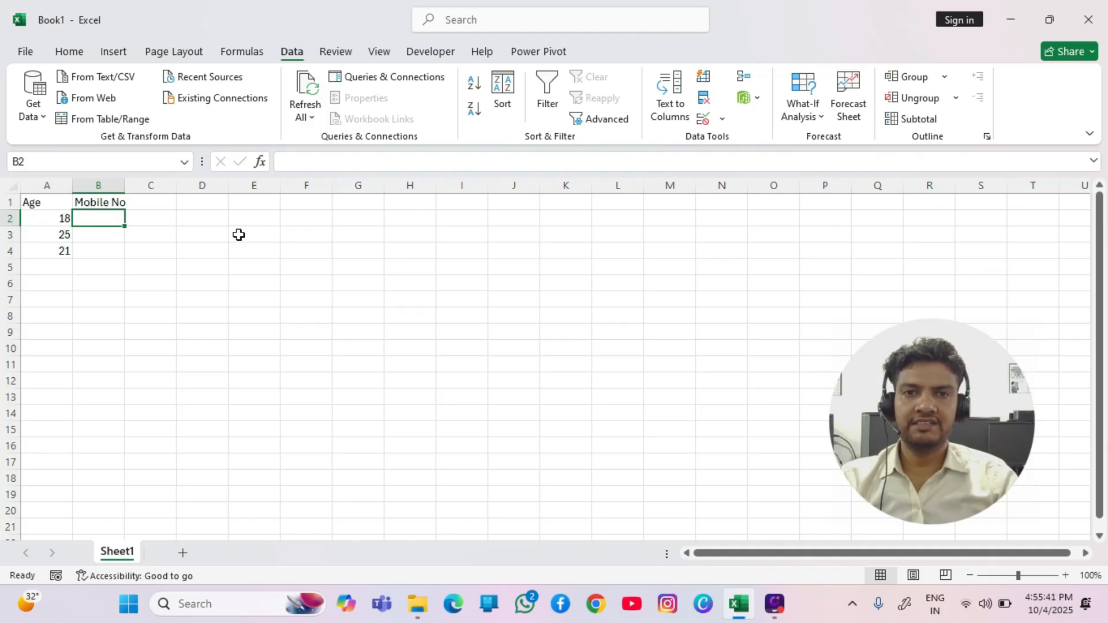
- Start a data validation rule for the whole of column B that restricts entries by text length
{"action": "key", "text": "Up"}
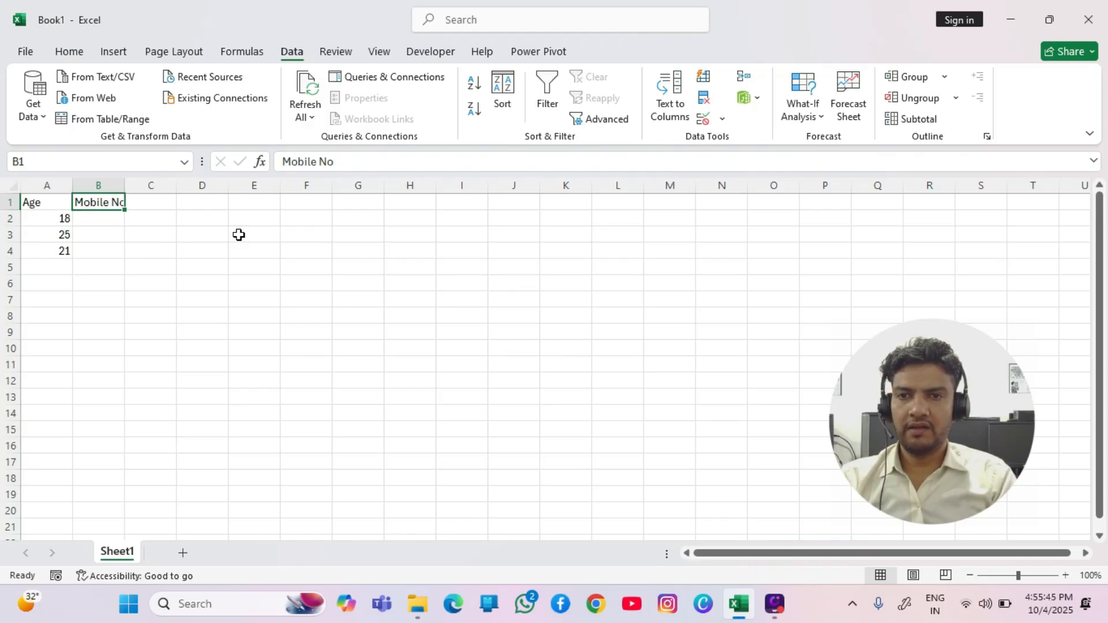
{"action": "key", "text": "ctrl+shift+Down"}
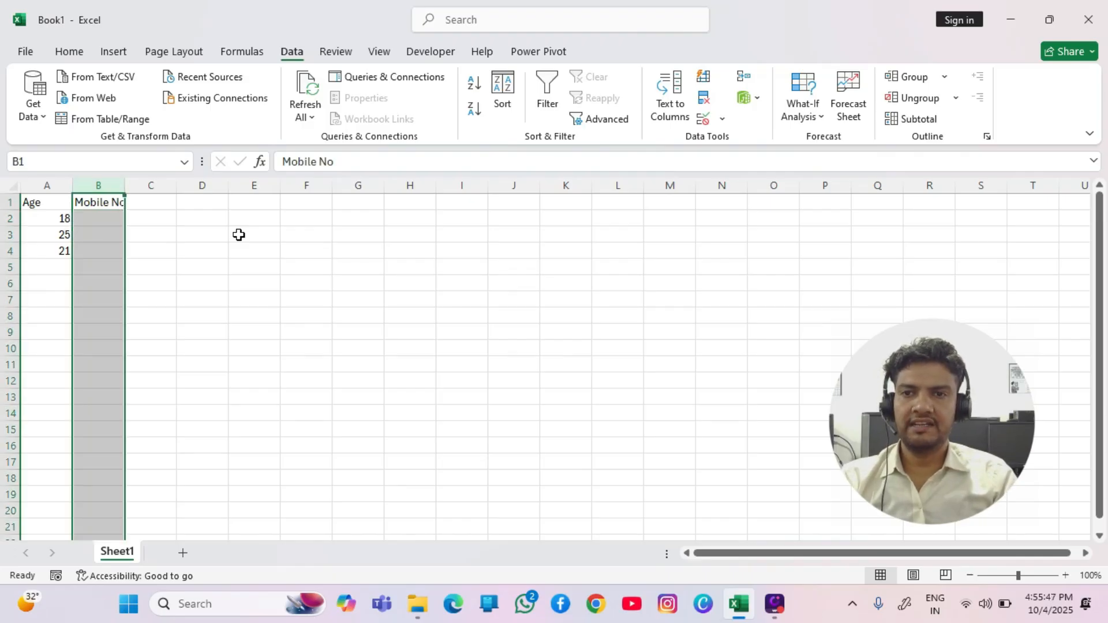
{"action": "key", "text": "alt"}
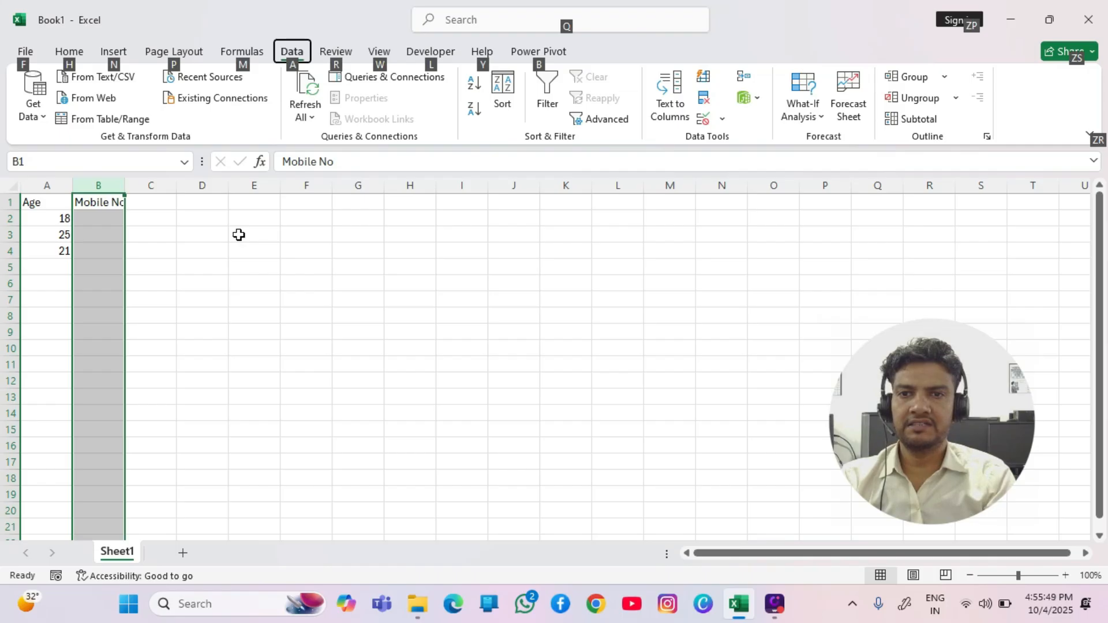
{"action": "key", "text": "a"}
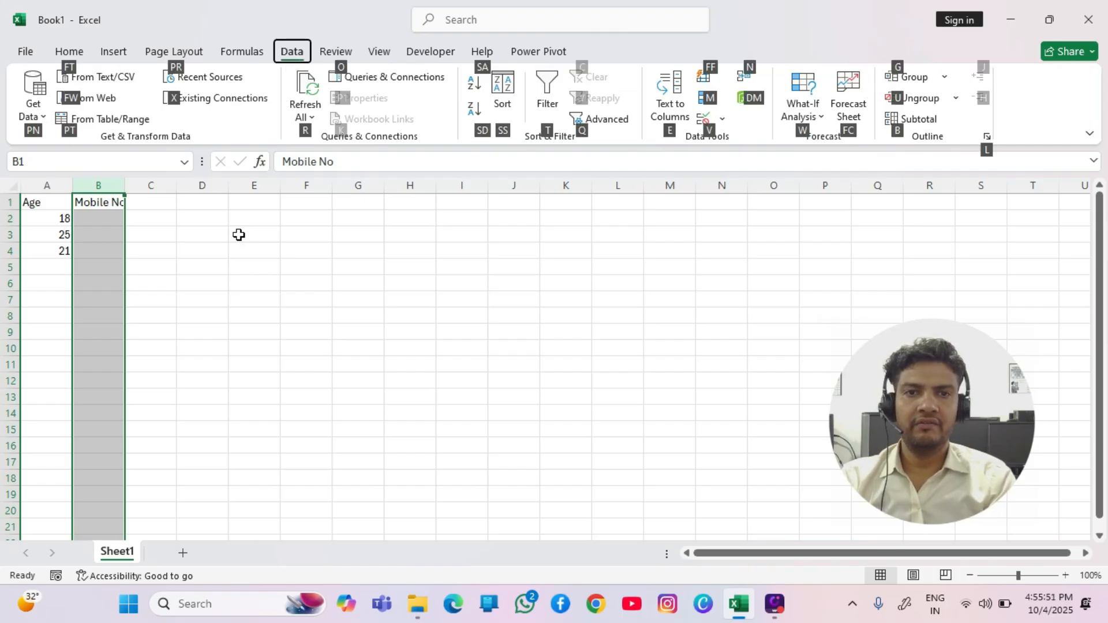
{"action": "key", "text": "v"}
{"action": "key", "text": "v"}
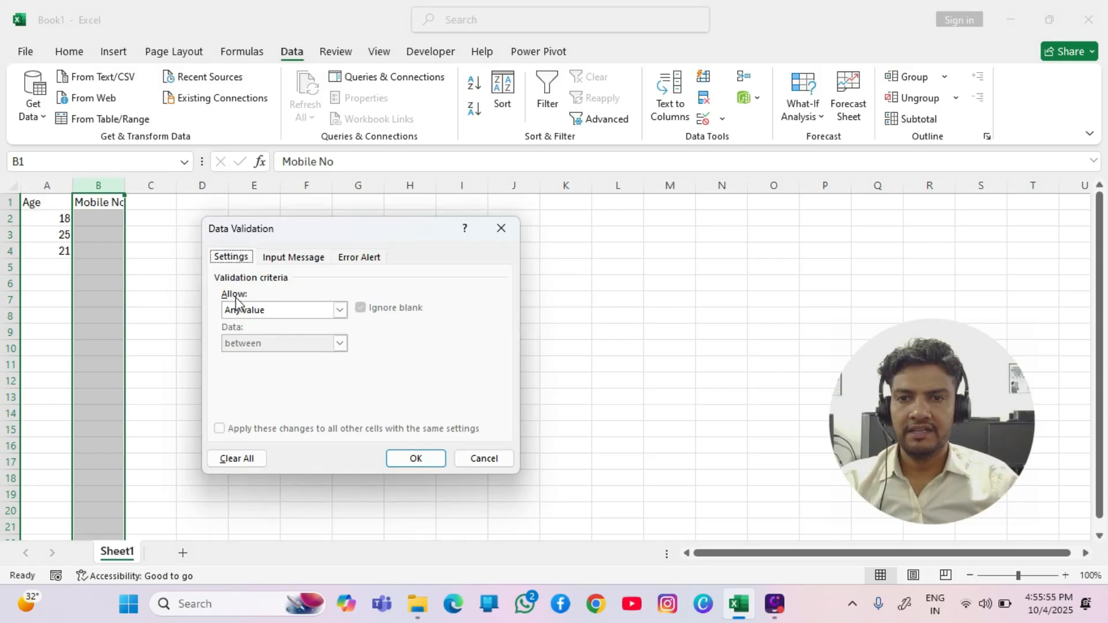
{"action": "left_click", "coordinate": [285, 311]}
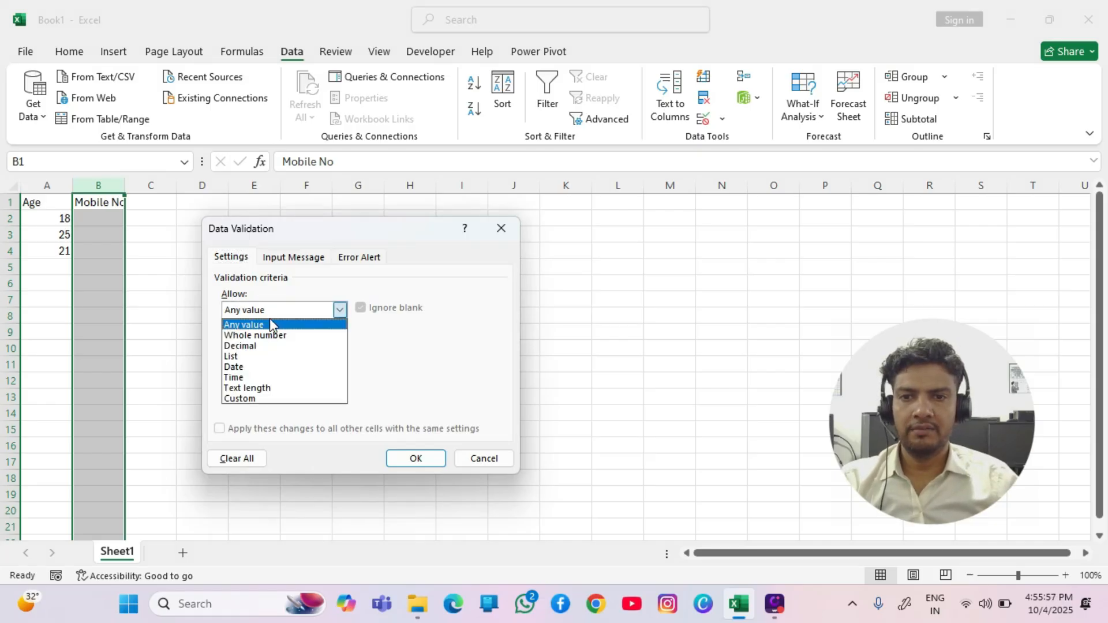
{"action": "left_click", "coordinate": [248, 391]}
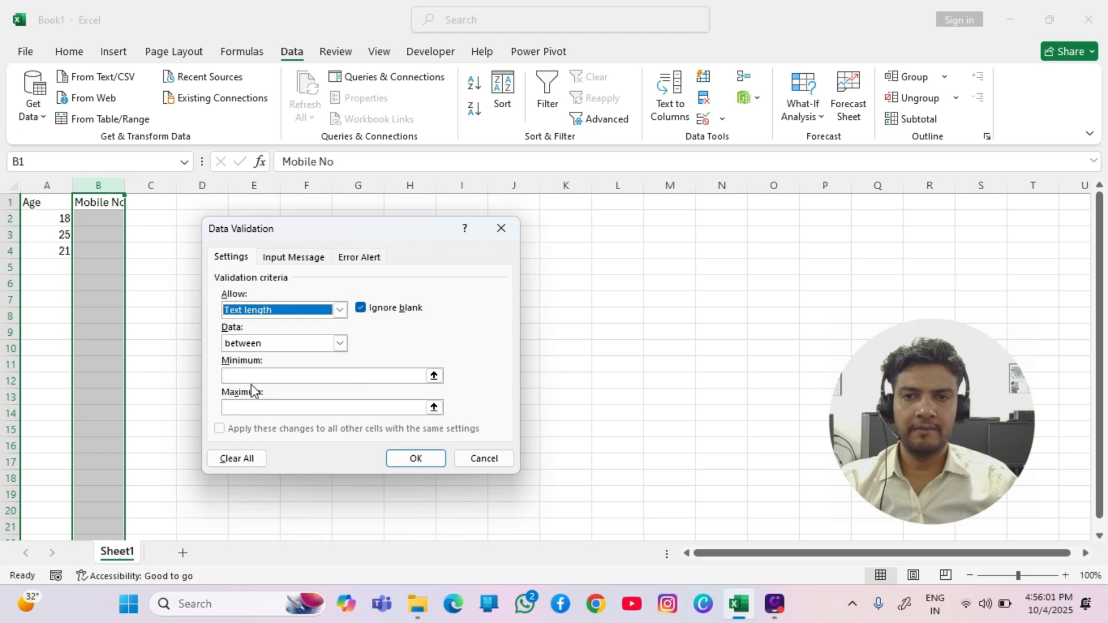
- Require the text length in the Mobile No rule to be equal to 10
{"action": "left_click", "coordinate": [273, 344]}
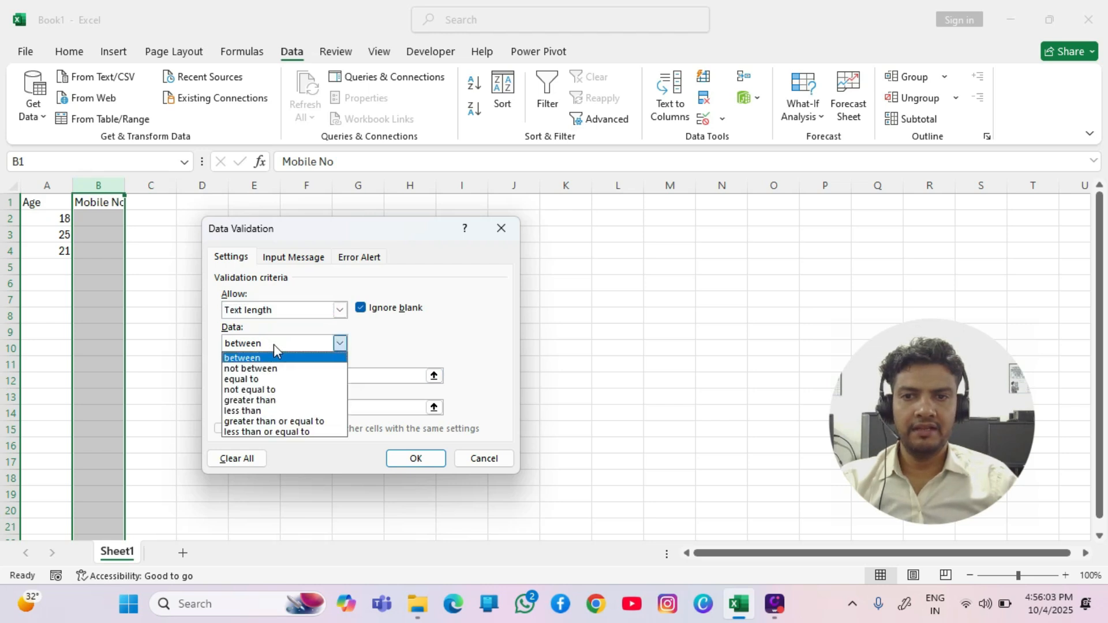
{"action": "left_click", "coordinate": [257, 378]}
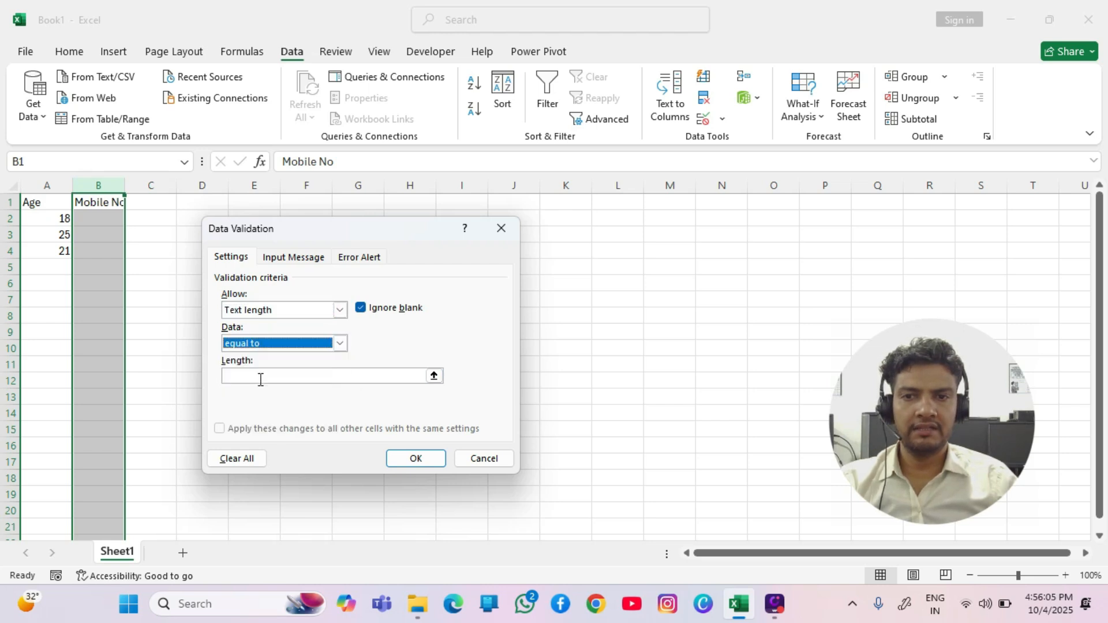
{"action": "left_click", "coordinate": [258, 375]}
{"action": "type", "text": "10"}
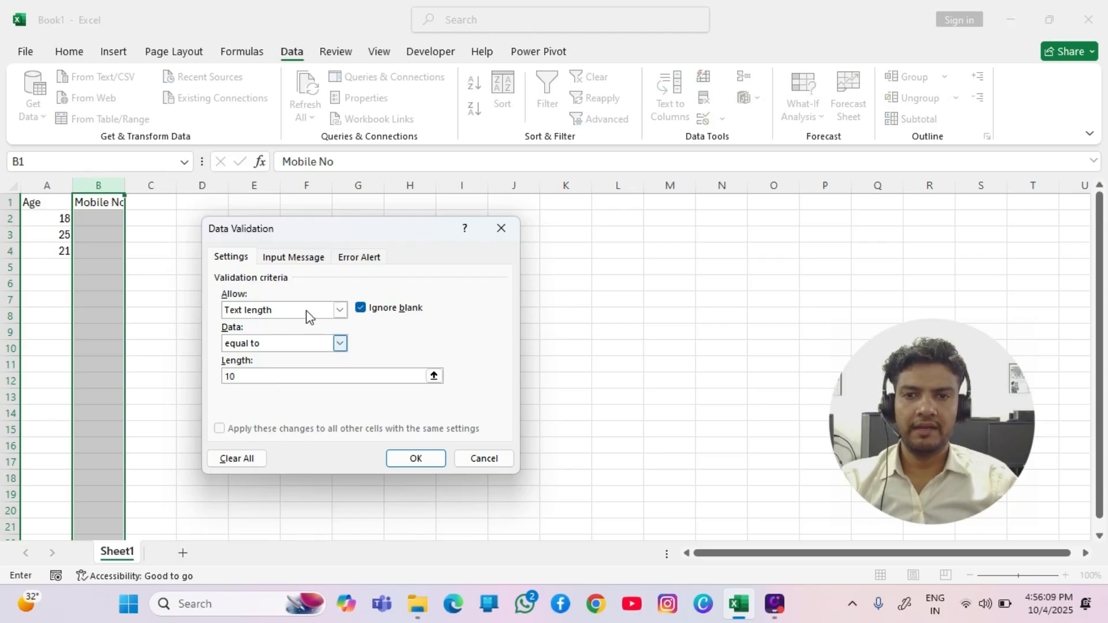
- Review the Mobile No rule's input message and error alert, leave both blank, and apply the rule
{"action": "left_click", "coordinate": [287, 266]}
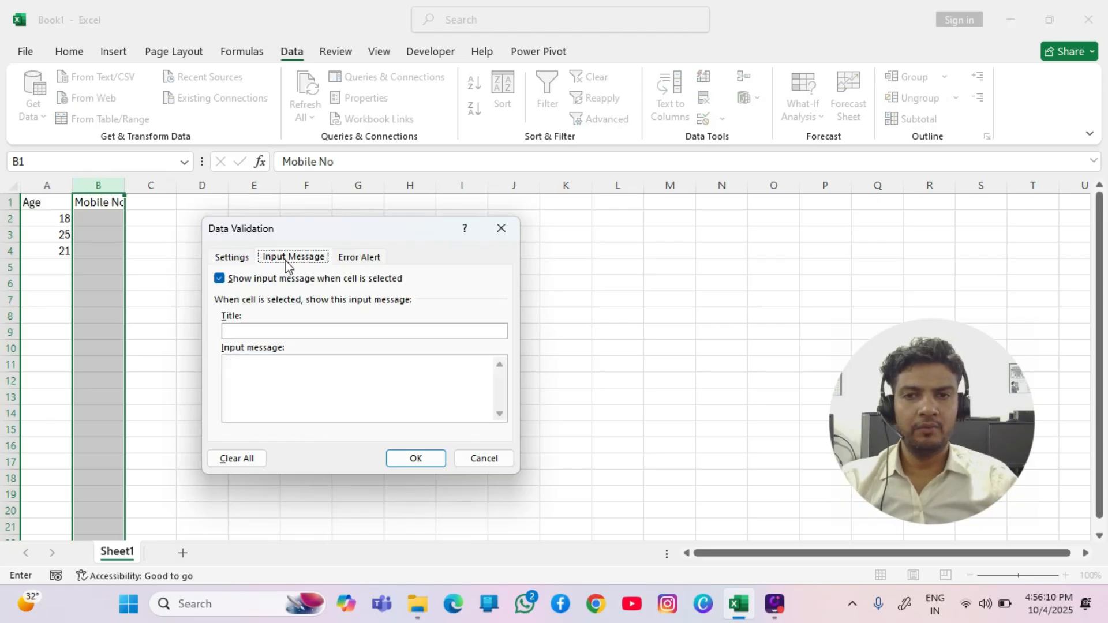
{"action": "left_click", "coordinate": [369, 259]}
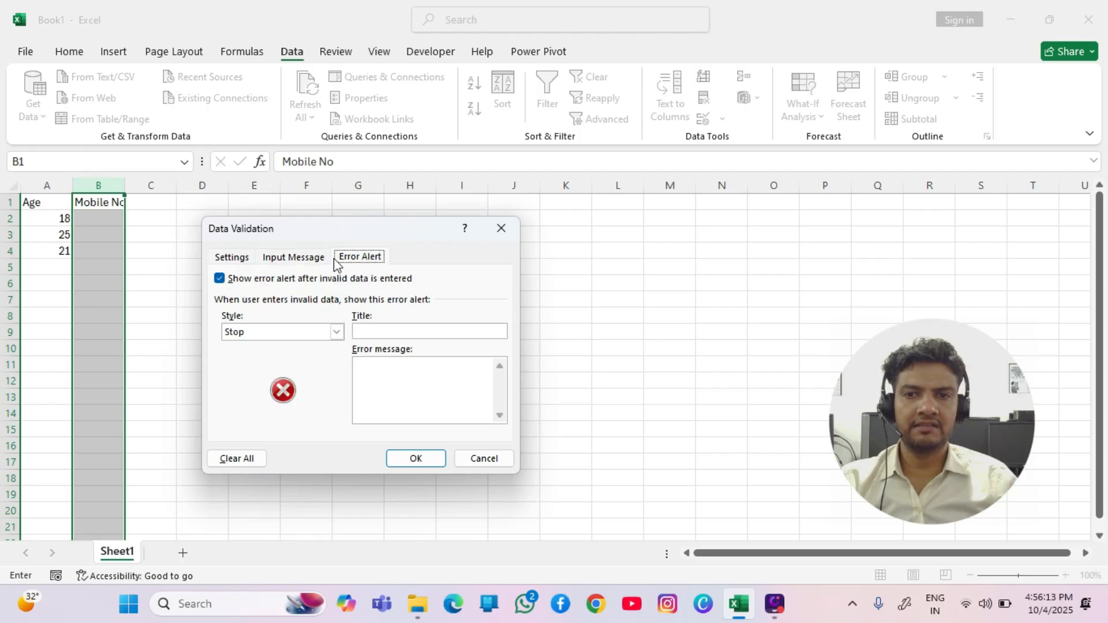
{"action": "left_click", "coordinate": [299, 263]}
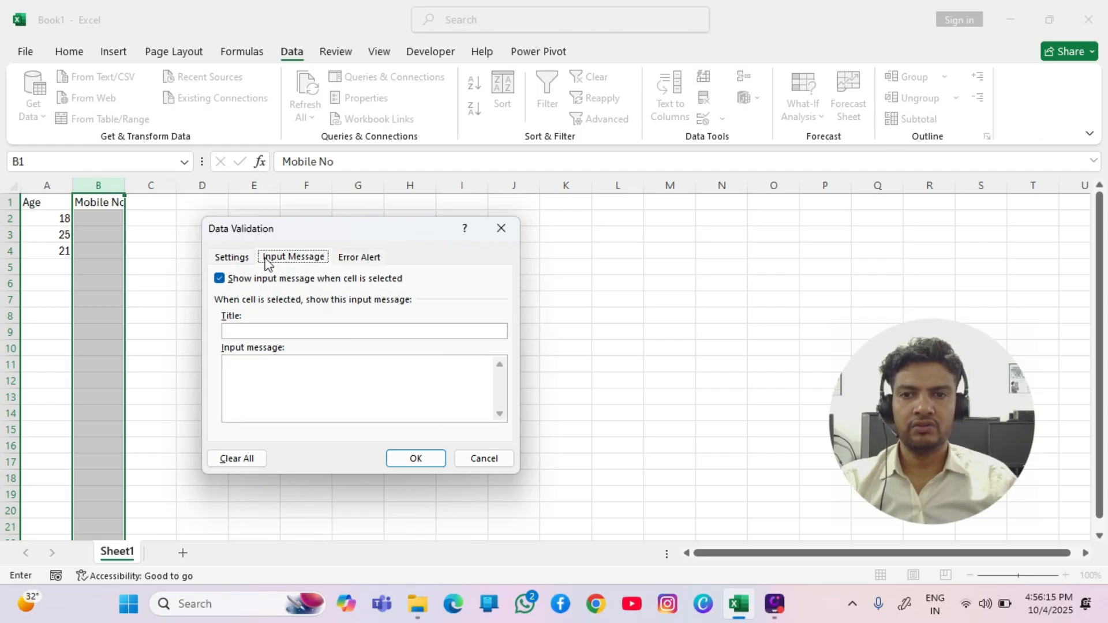
{"action": "left_click", "coordinate": [365, 258]}
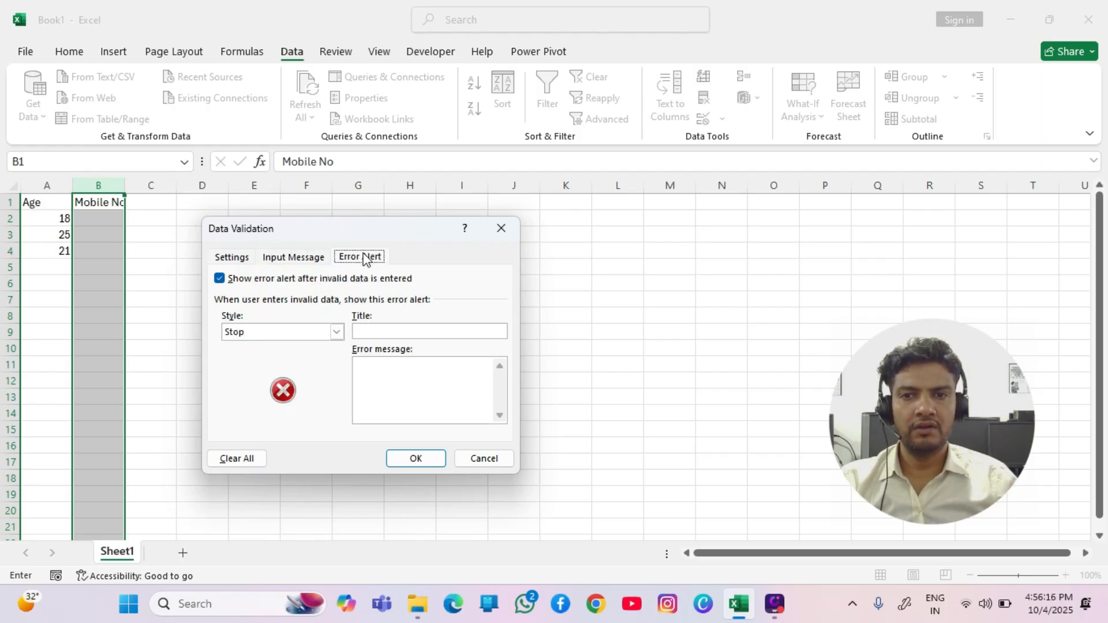
{"action": "left_click", "coordinate": [296, 263]}
{"action": "left_click", "coordinate": [235, 263]}
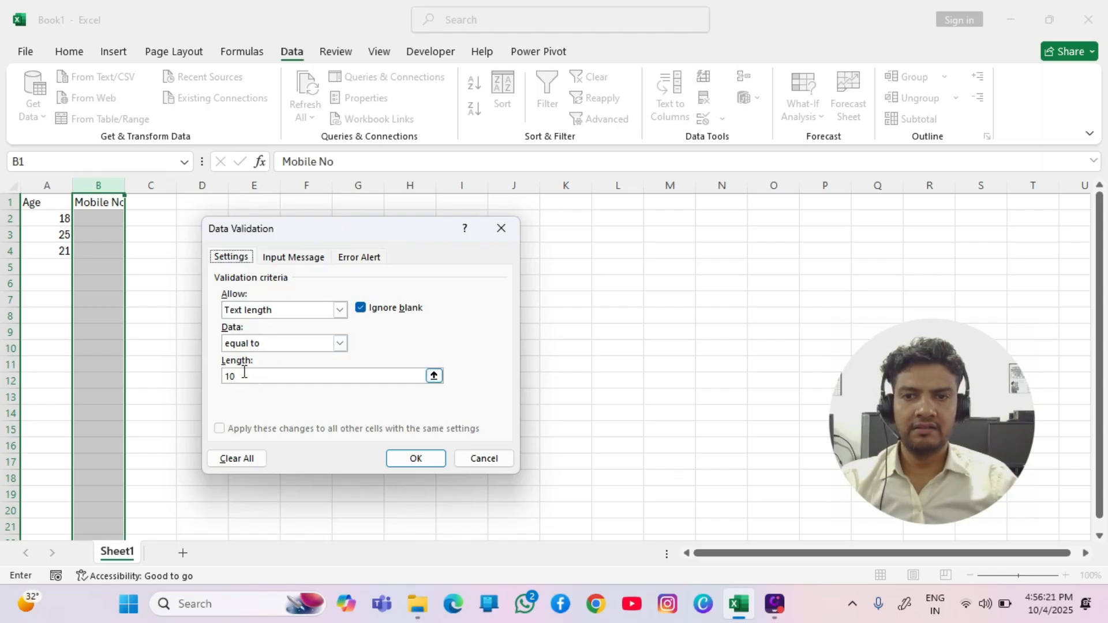
{"action": "left_click", "coordinate": [405, 459]}
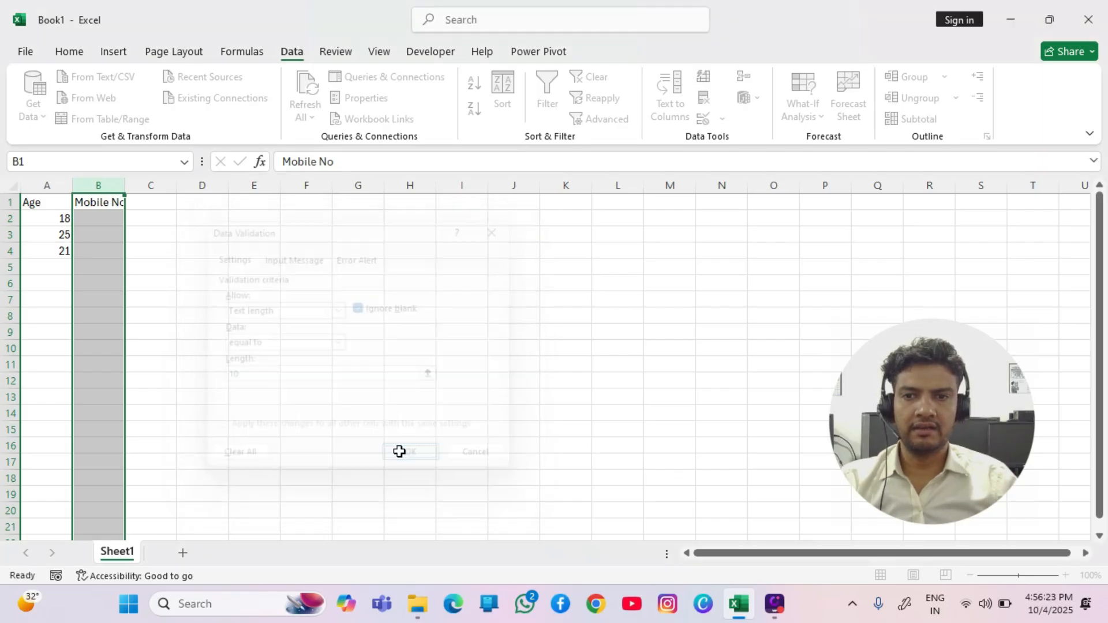
- Test the Mobile No rule by trying a nine-digit number in cell B2, and discard the entry
{"action": "left_click", "coordinate": [96, 283]}
{"action": "left_click", "coordinate": [104, 222]}
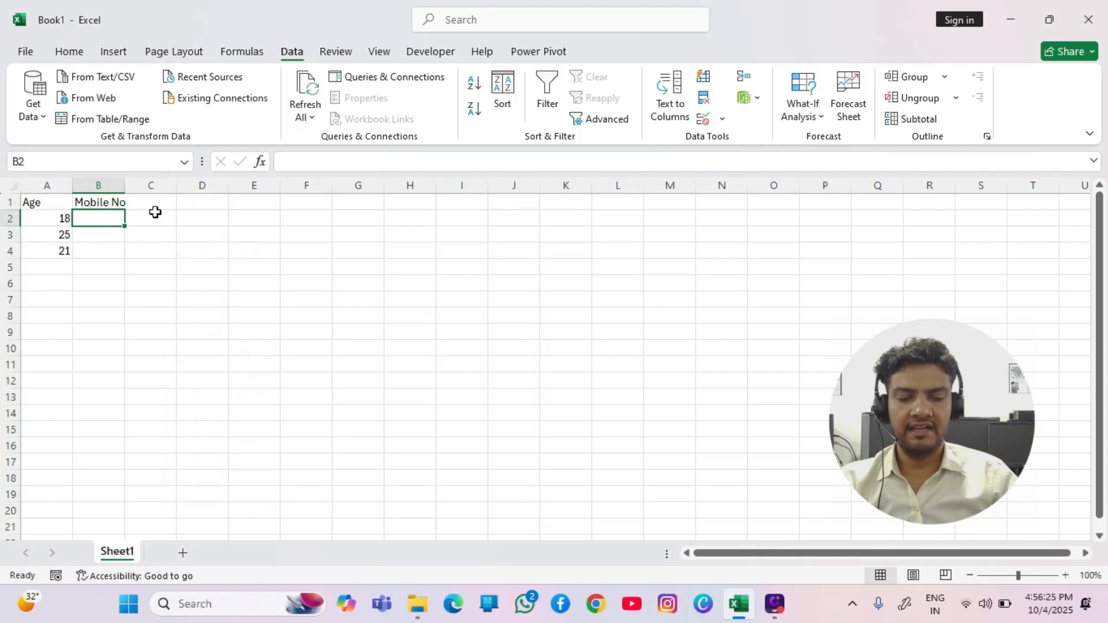
{"action": "key", "text": "F2"}
{"action": "type", "text": "123"}
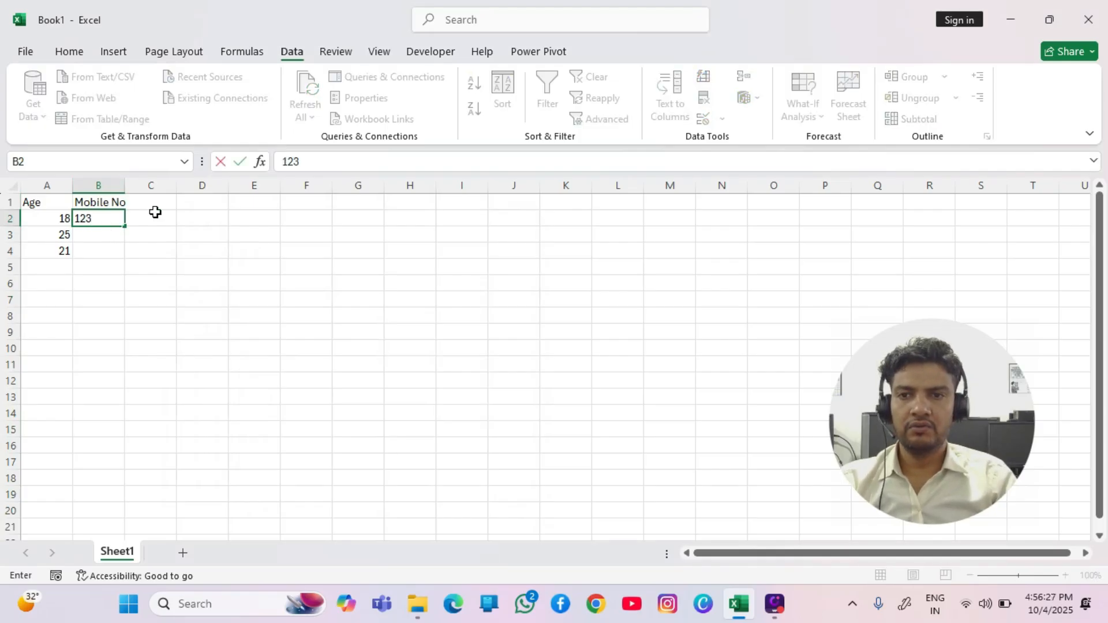
{"action": "type", "text": "456789"}
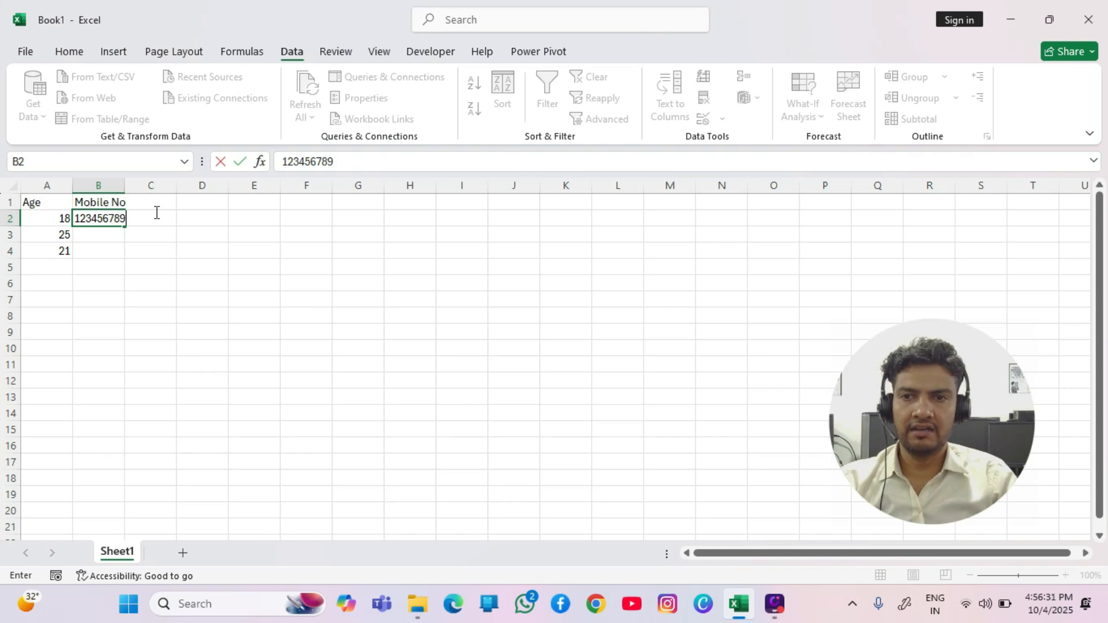
{"action": "key", "text": "Return"}
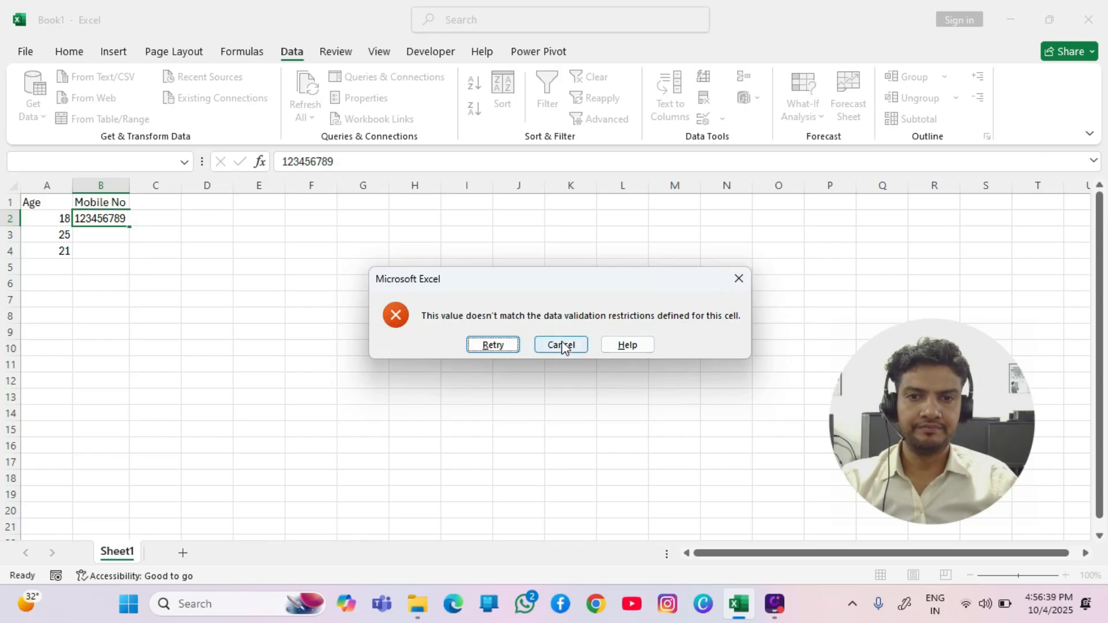
{"action": "key", "text": "Escape"}
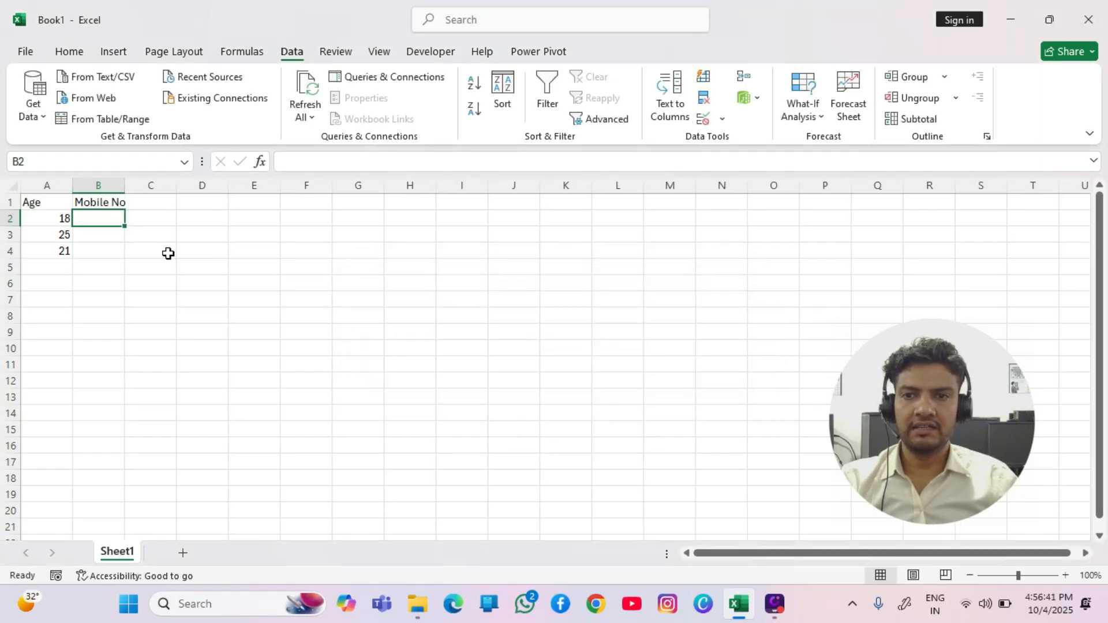
- Enter a ten-digit mobile number in cell B2
{"action": "type", "text": "12"}
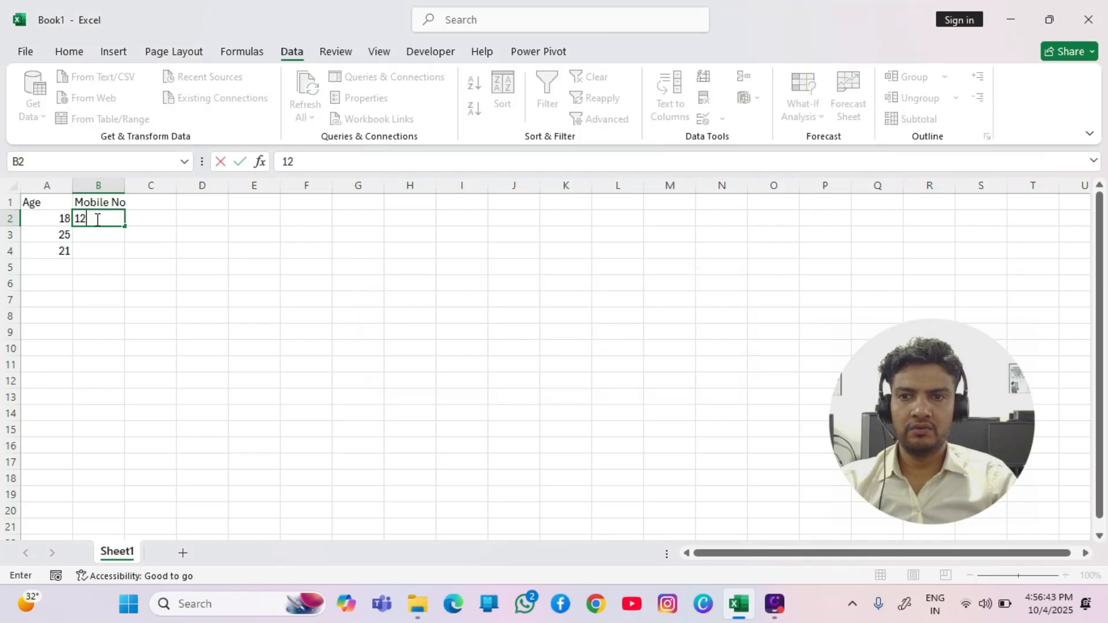
{"action": "type", "text": "3456789"}
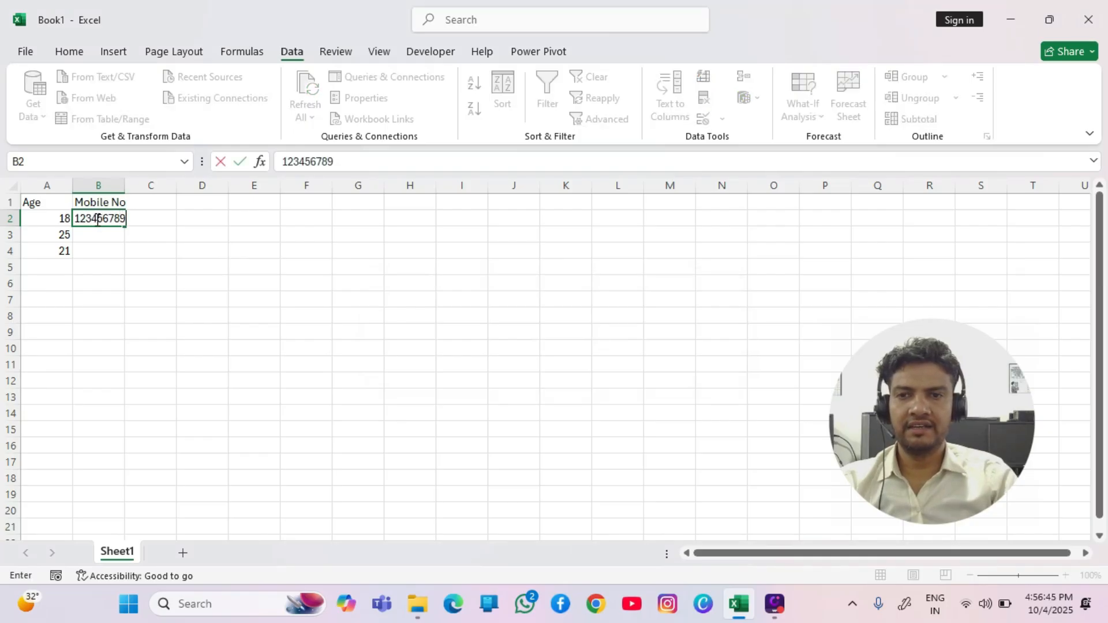
{"action": "type", "text": "0"}
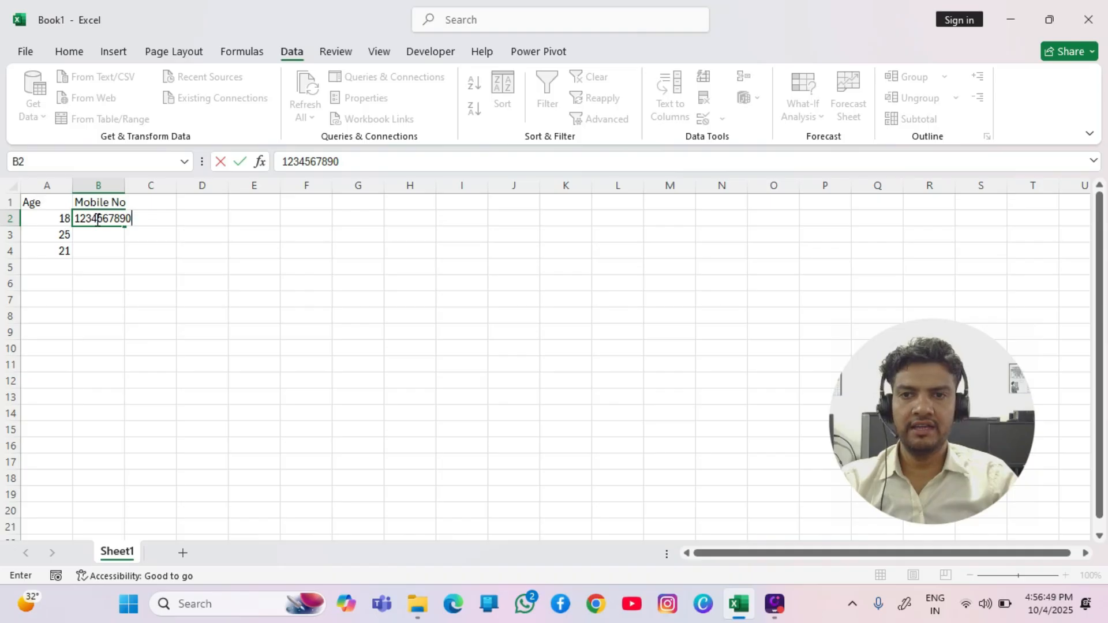
{"action": "key", "text": "Return"}
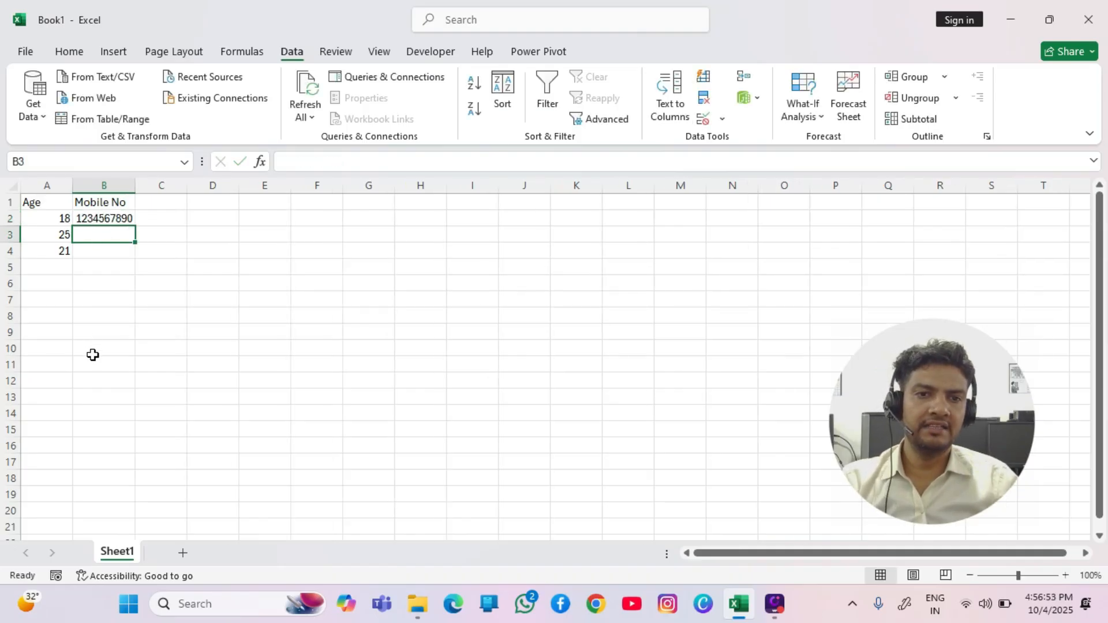
{"action": "left_click", "coordinate": [111, 257]}
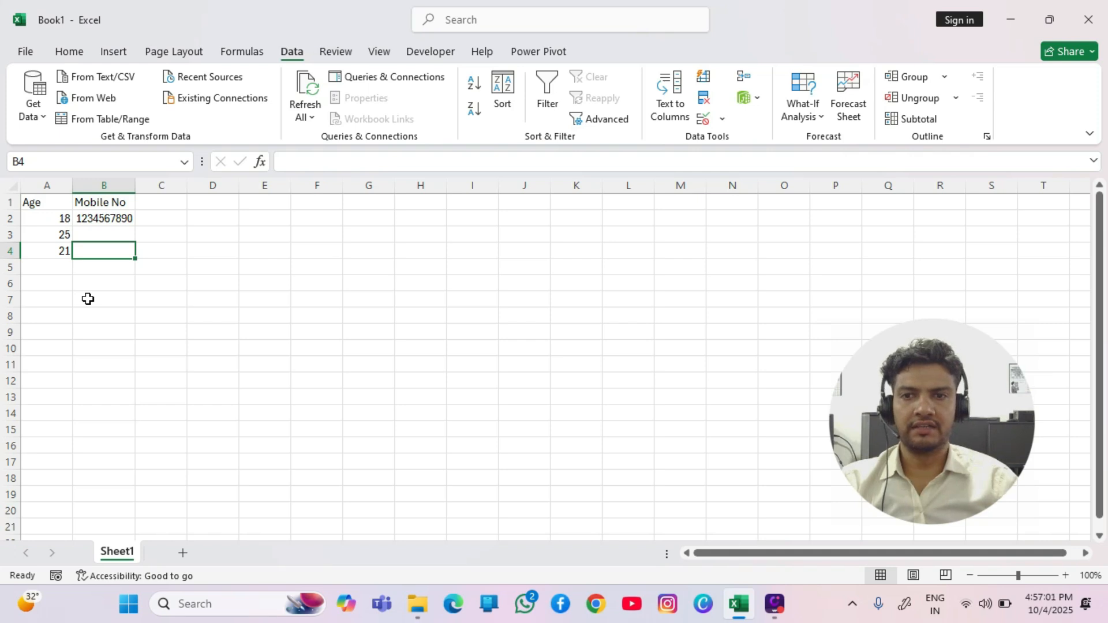
- Examine the value types that data validation can allow, starting from cell C1, and close the settings without applying a rule
{"action": "left_click", "coordinate": [156, 203]}
{"action": "left_click", "coordinate": [721, 119]}
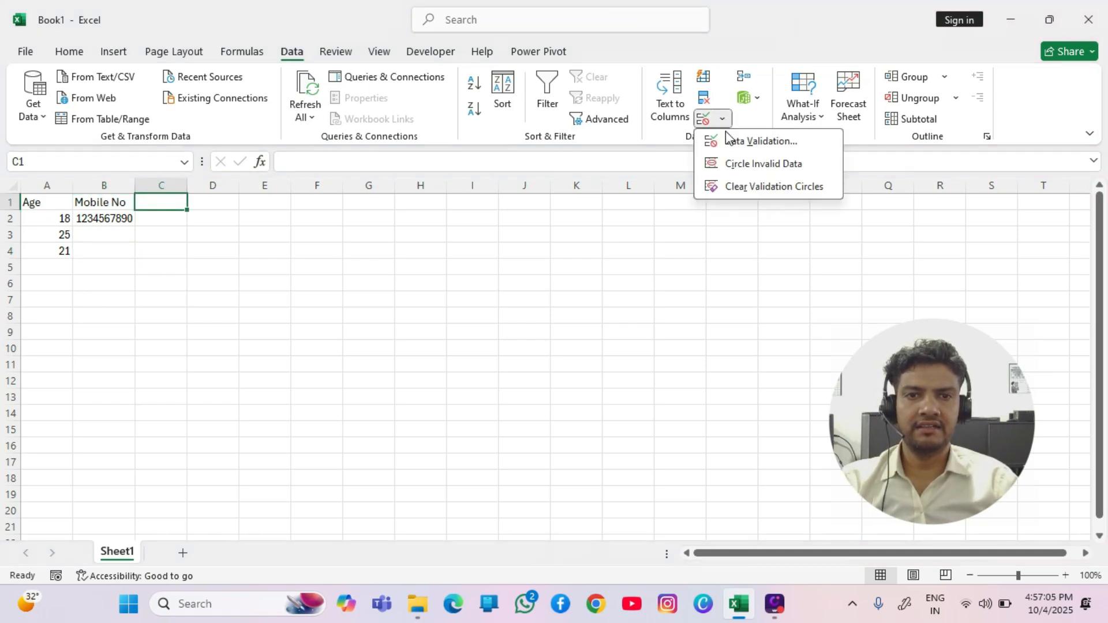
{"action": "left_click", "coordinate": [728, 140]}
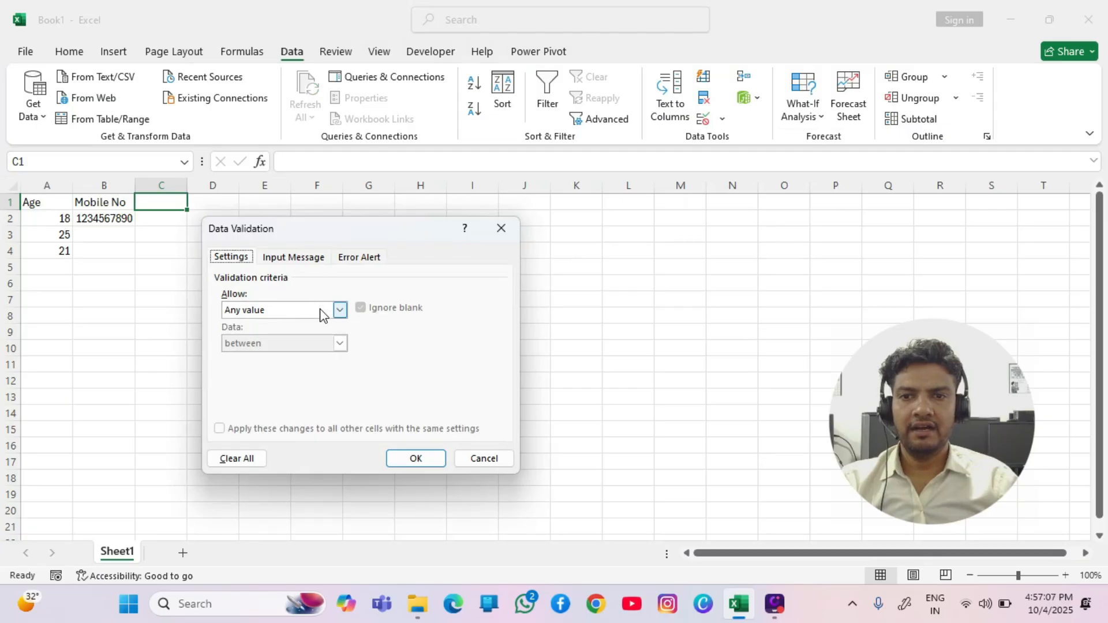
{"action": "left_click", "coordinate": [320, 309]}
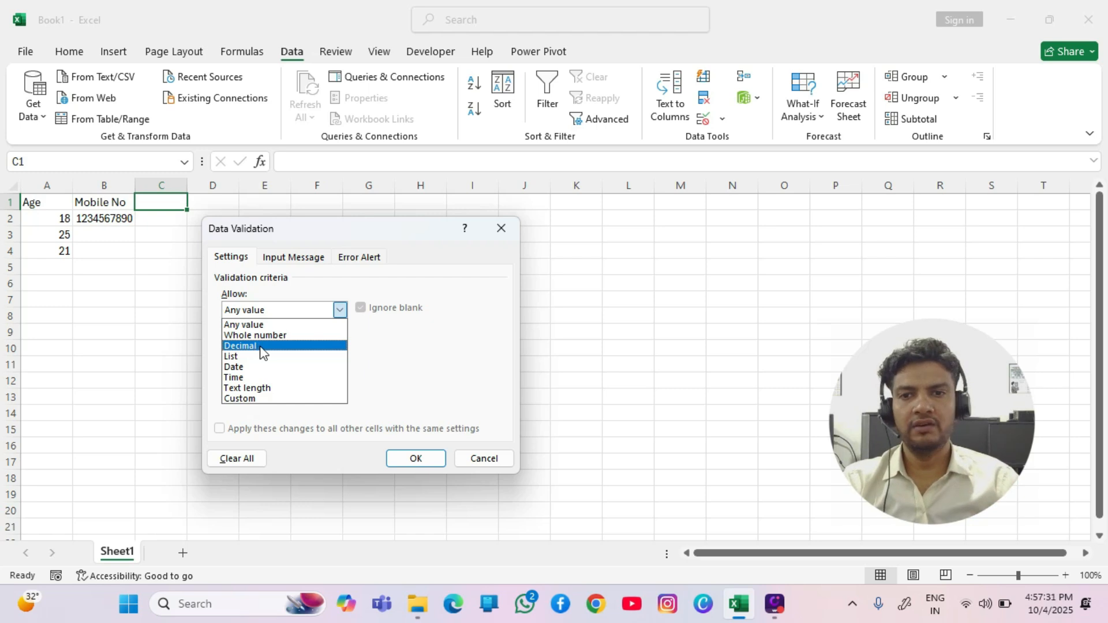
{"action": "left_click", "coordinate": [417, 229]}
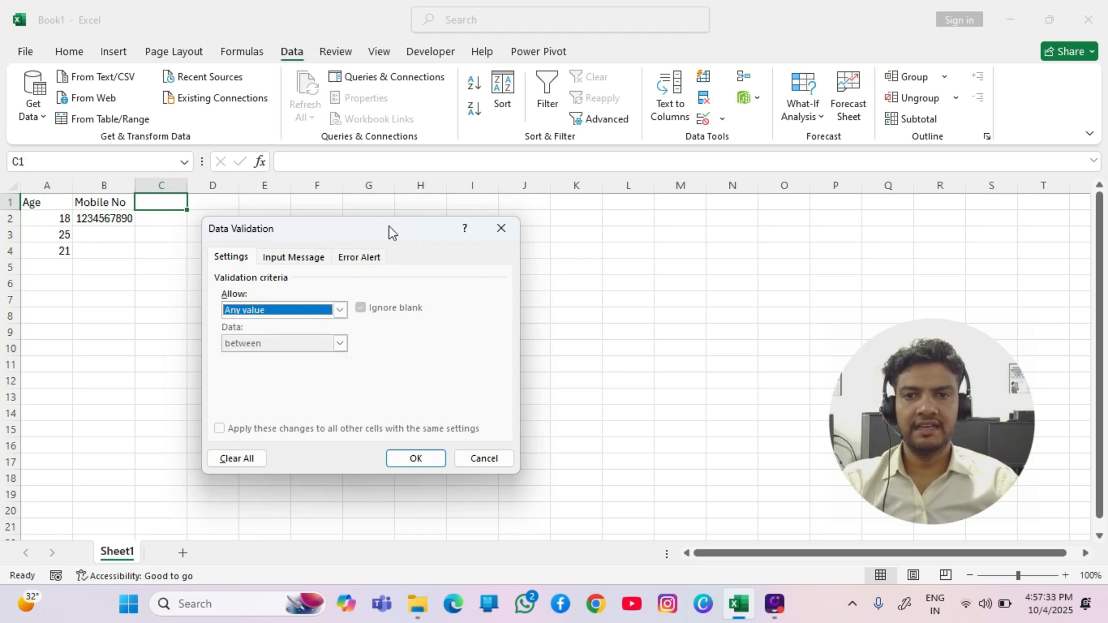
{"action": "left_click_drag", "start_coordinate": [390, 231], "coordinate": [531, 235]}
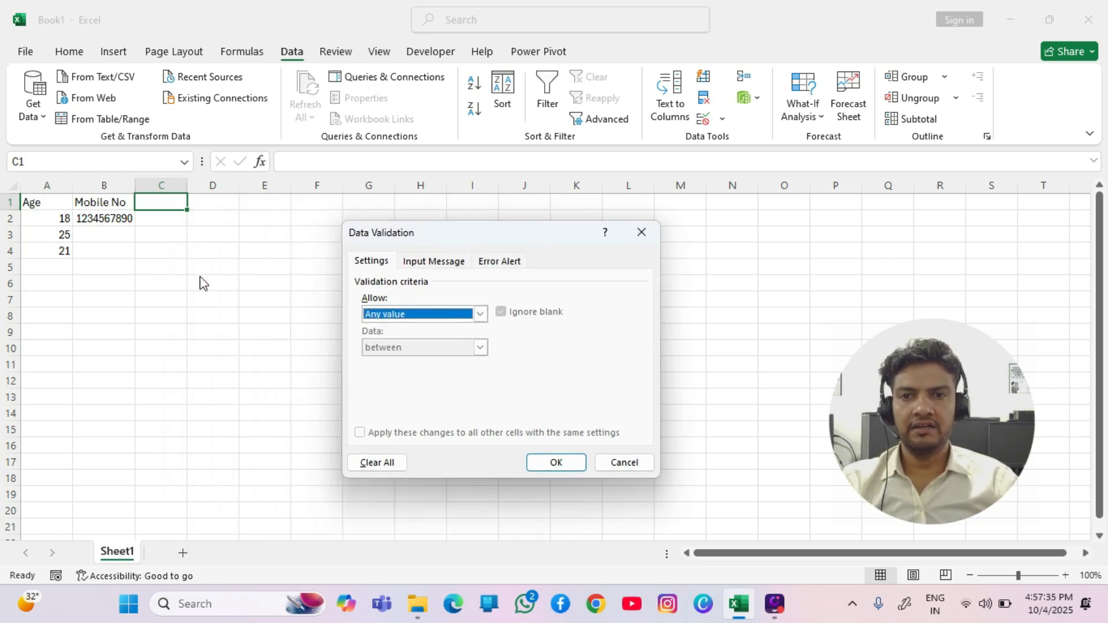
{"action": "left_click", "coordinate": [640, 233]}
{"action": "left_click", "coordinate": [344, 328]}
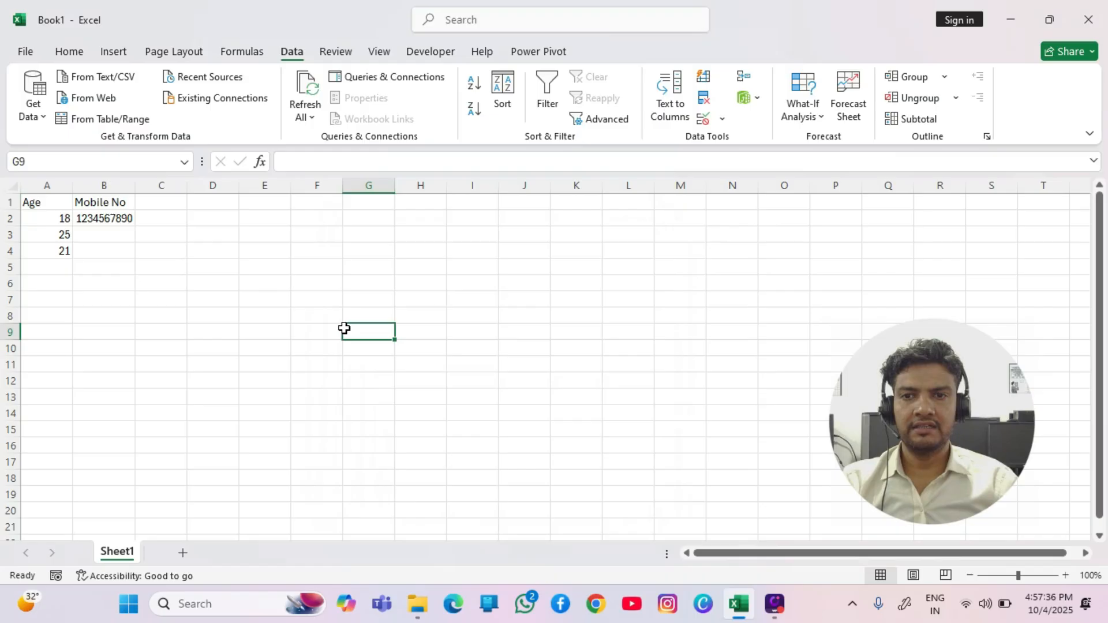
- Enter the column header "Gender" in cell C1
{"action": "left_click", "coordinate": [160, 203]}
{"action": "type", "text": "G"}
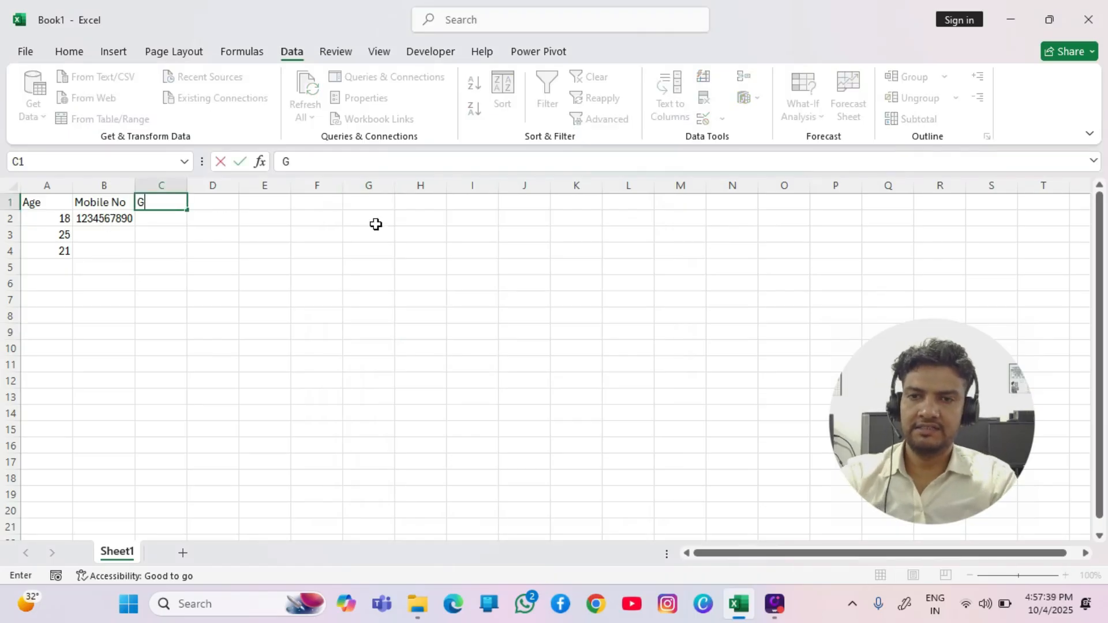
{"action": "type", "text": "ender"}
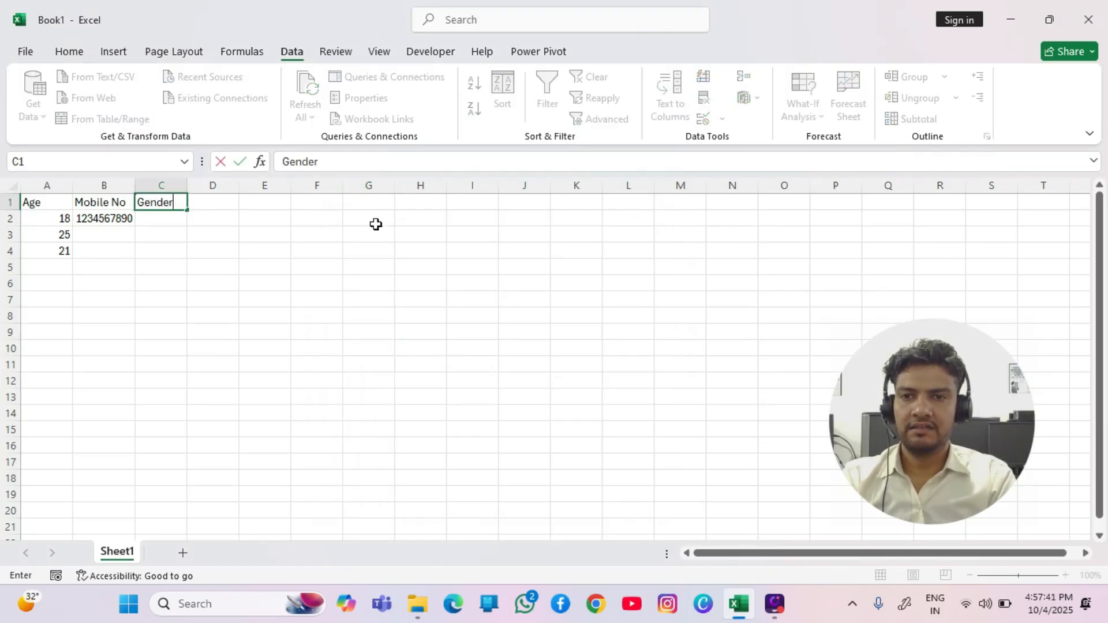
{"action": "key", "text": "Return"}
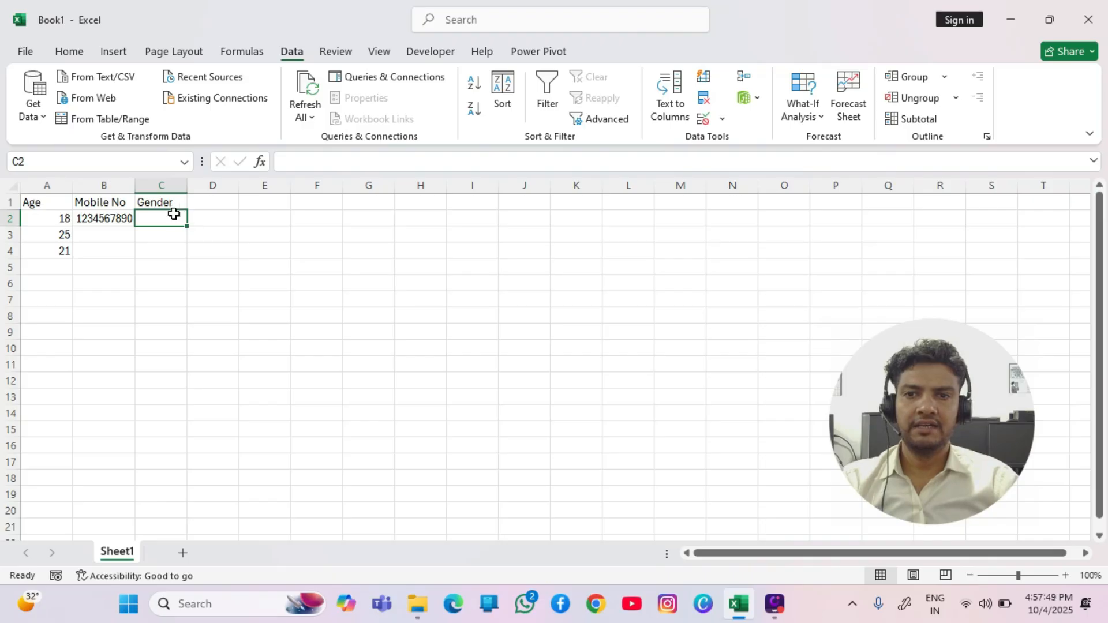
- Start a data validation rule for cells C2 to C12 that allows only values from a list
{"action": "key", "text": "shift+Down"}
{"action": "key", "text": "shift+Down"}
{"action": "key", "text": "shift+Down"}
{"action": "key", "text": "shift+Down"}
{"action": "key", "text": "shift+Down"}
{"action": "key", "text": "shift+Down"}
{"action": "key", "text": "shift+Down"}
{"action": "key", "text": "shift+Down"}
{"action": "key", "text": "shift+Down"}
{"action": "key", "text": "shift+Down"}
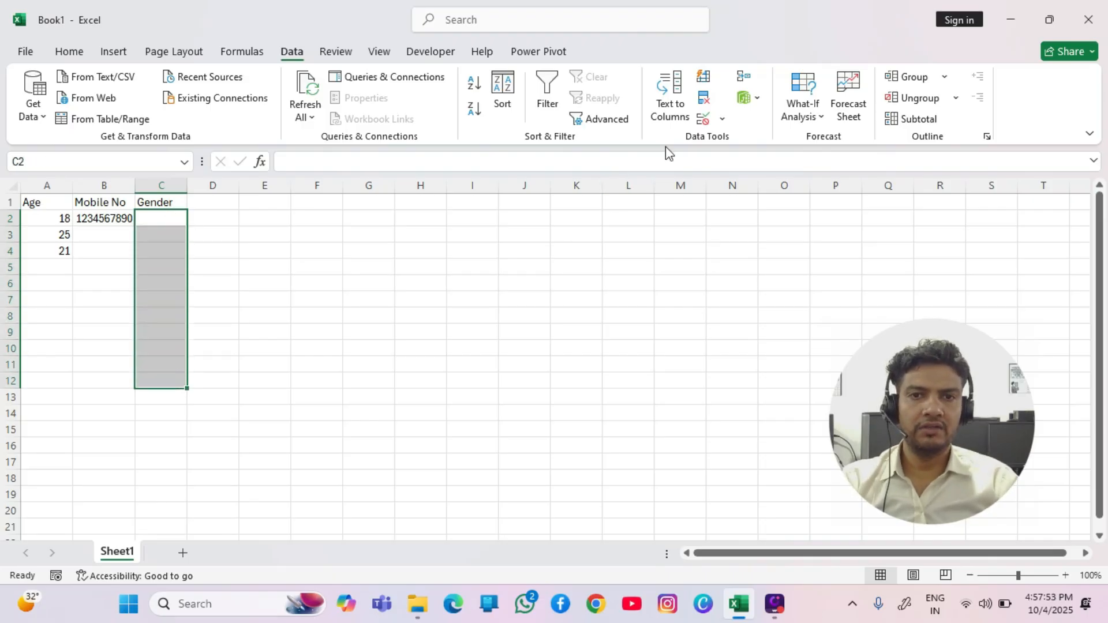
{"action": "left_click", "coordinate": [722, 119]}
{"action": "left_click", "coordinate": [736, 141]}
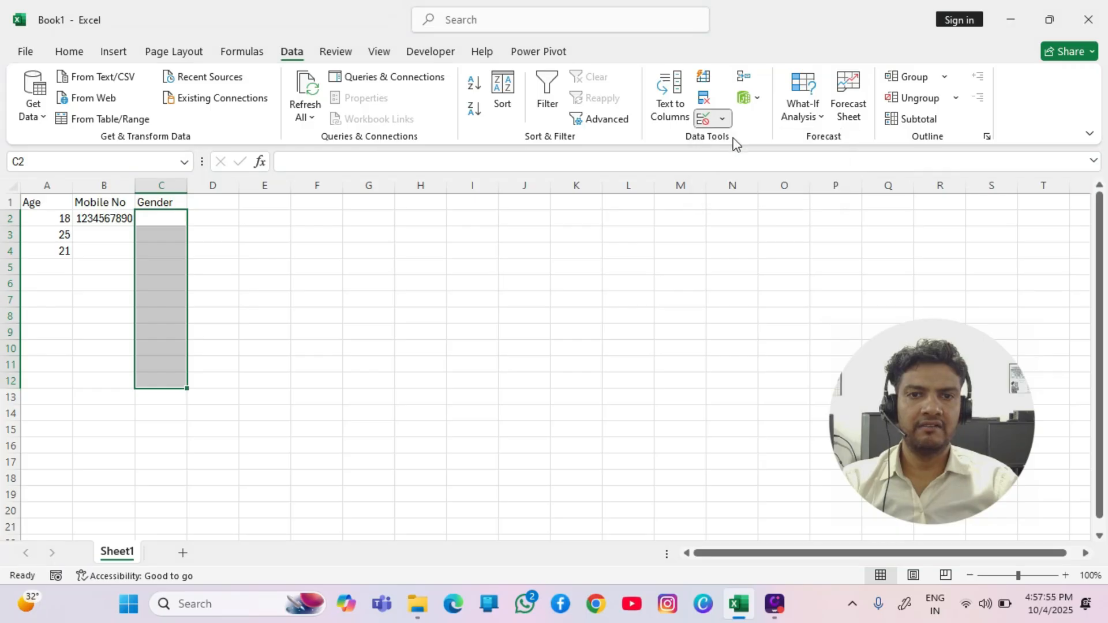
{"action": "left_click", "coordinate": [426, 317]}
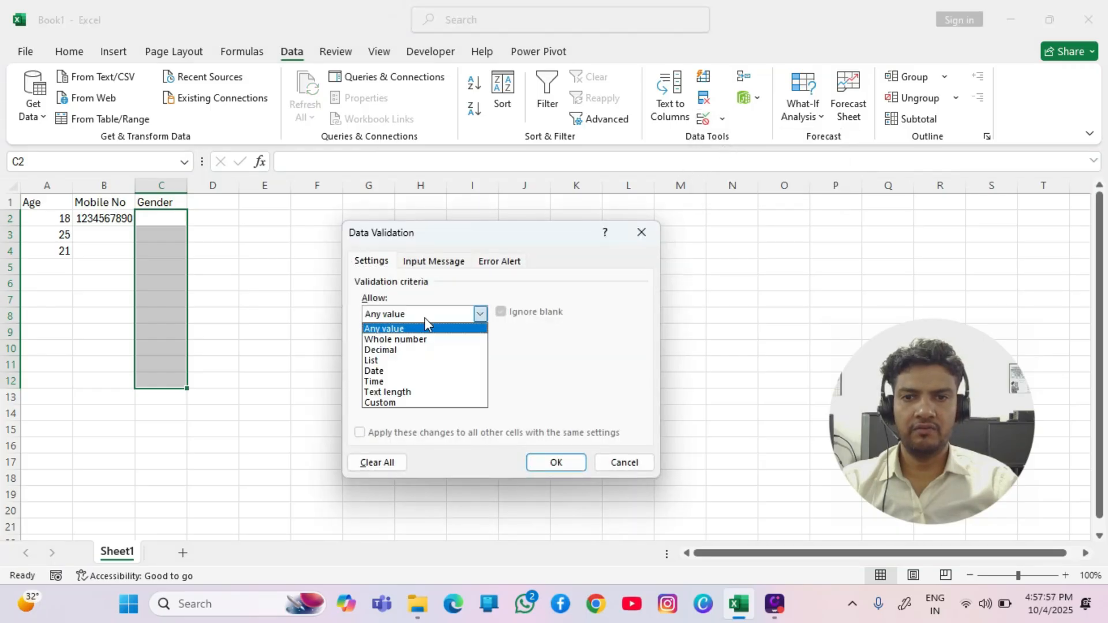
{"action": "left_click", "coordinate": [398, 361]}
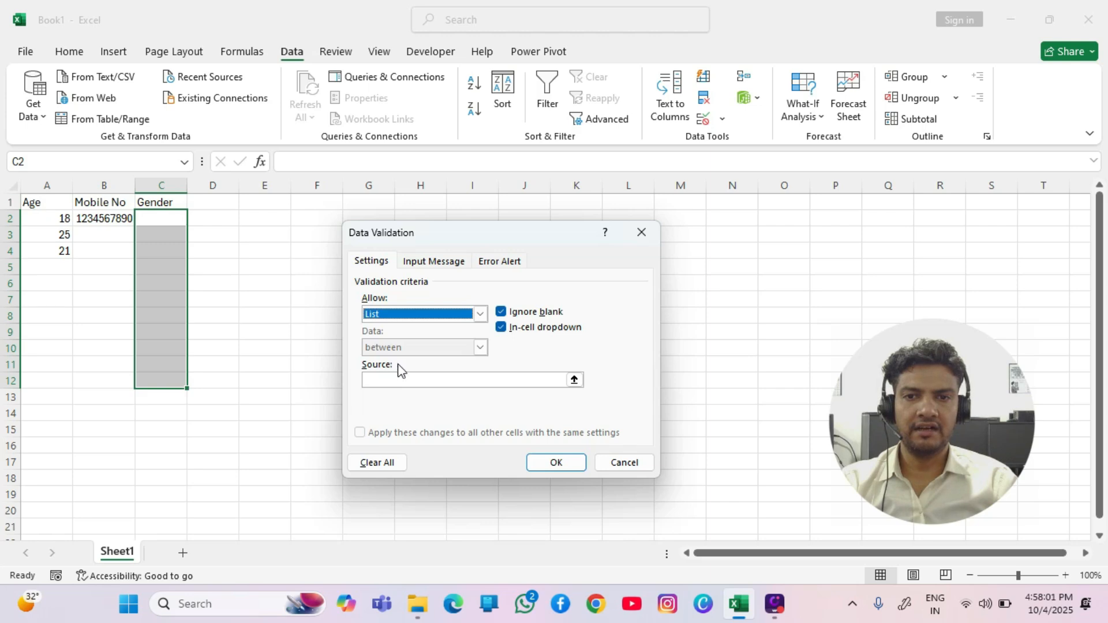
- Set the Gender list's source to "Male, Female, Other" and apply the rule
{"action": "left_click", "coordinate": [468, 381]}
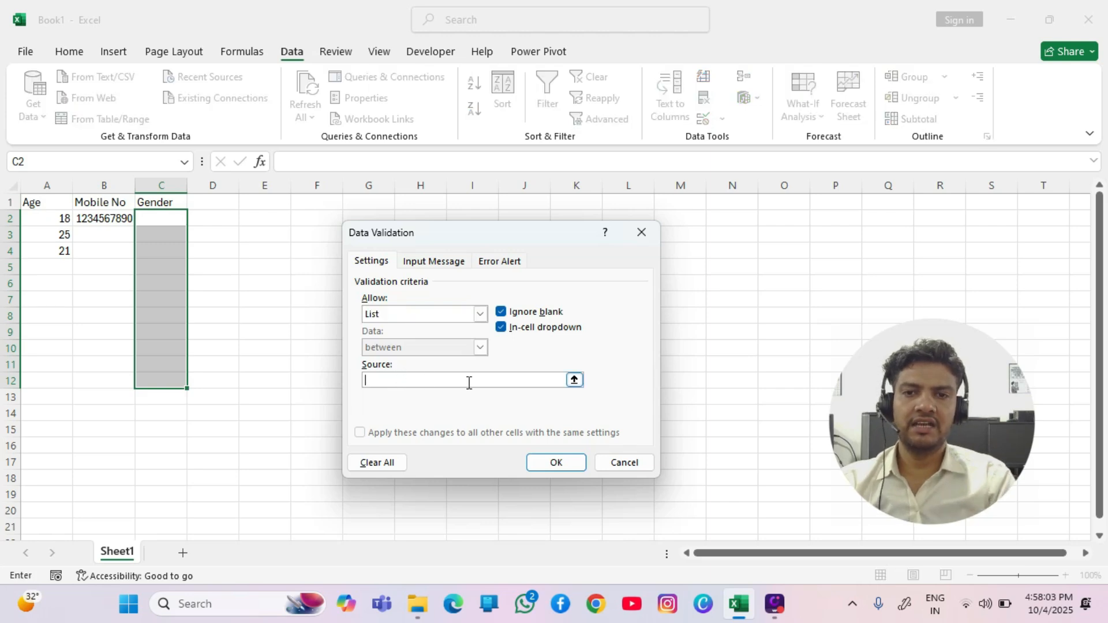
{"action": "type", "text": "Male"}
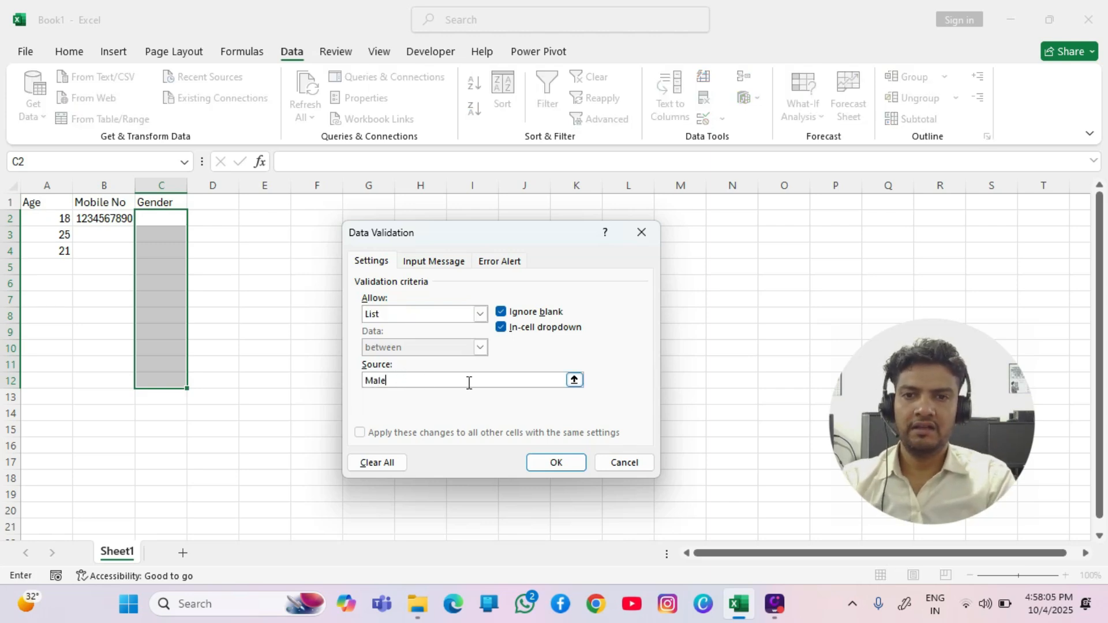
{"action": "type", "text": ", Fe"}
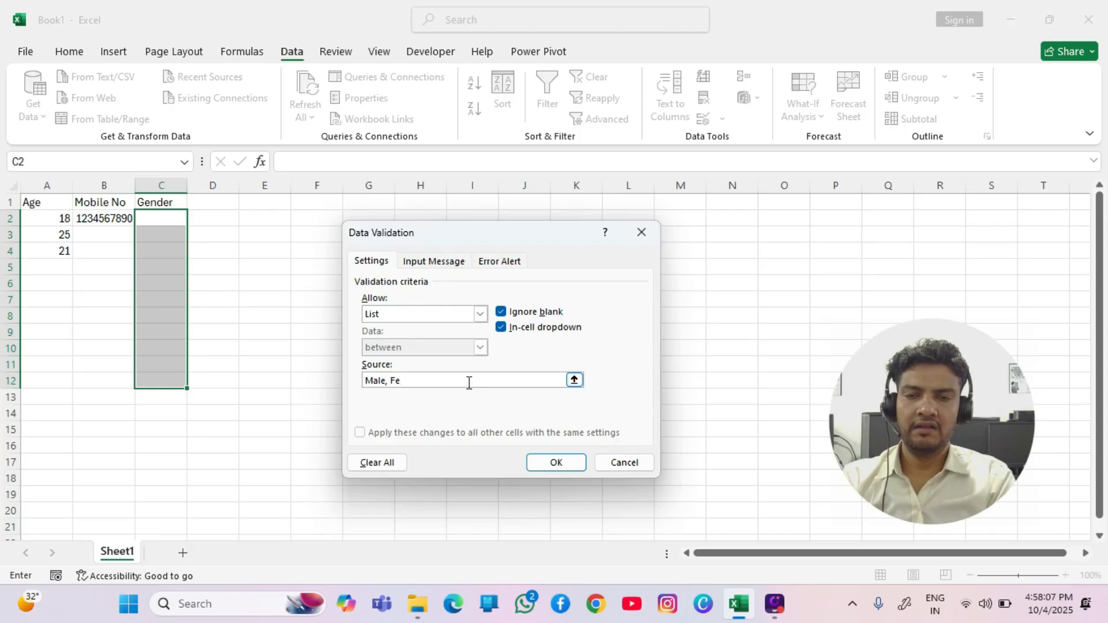
{"action": "type", "text": "male, O"}
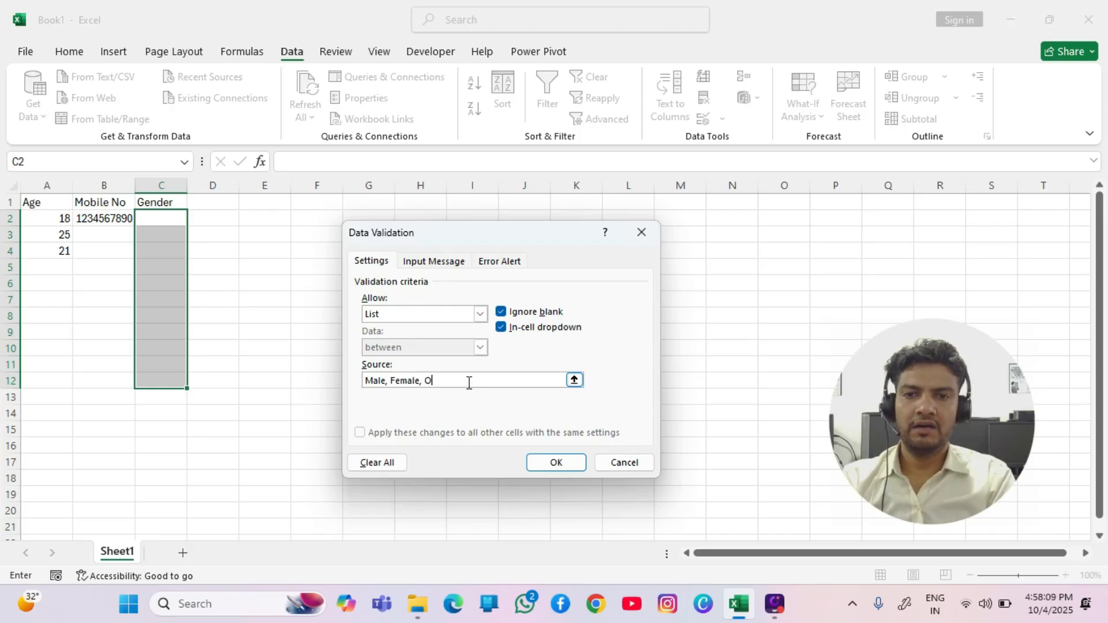
{"action": "type", "text": "ther"}
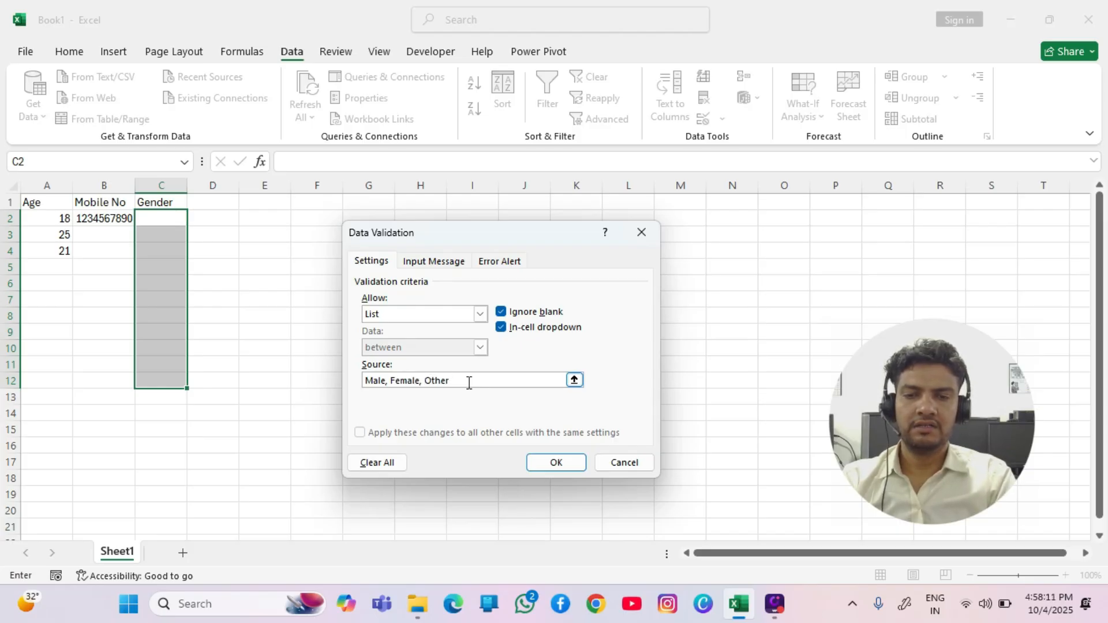
{"action": "type", "text": "s"}
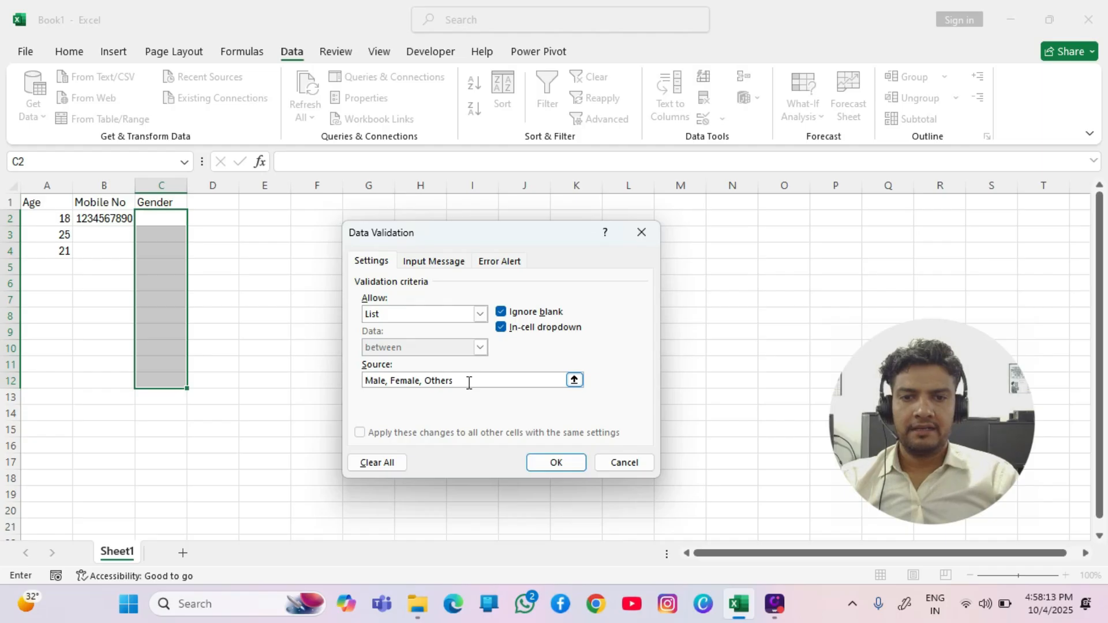
{"action": "key", "text": "BackSpace"}
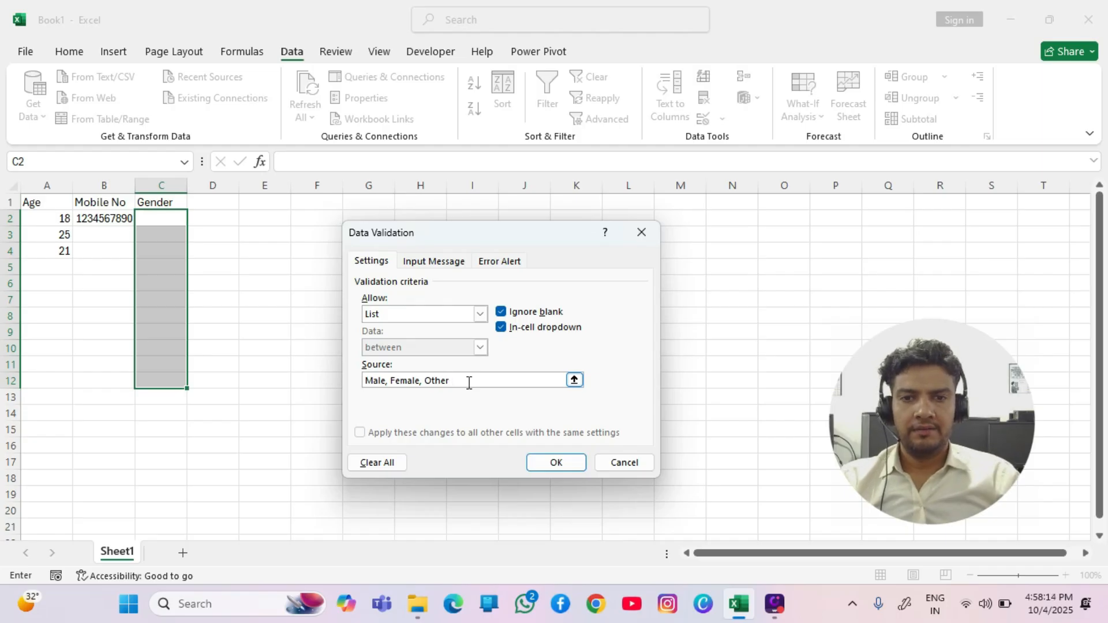
{"action": "left_click", "coordinate": [552, 462]}
{"action": "left_click", "coordinate": [203, 268]}
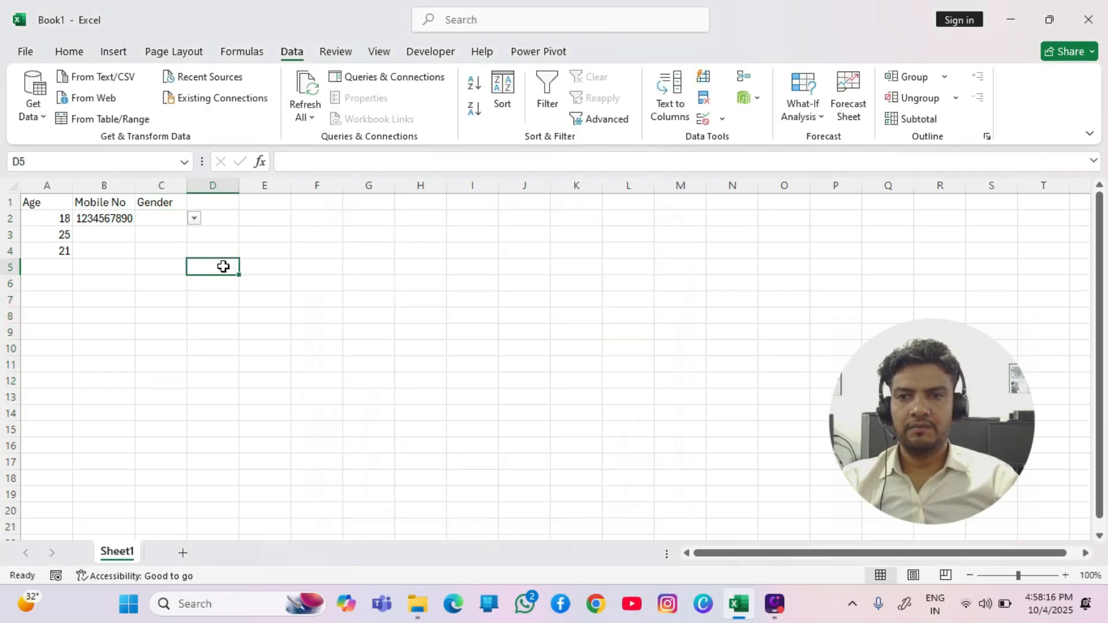
- Fill the Gender cells from their dropdown lists: Male in C2, Female in C4 and Male in C3
{"action": "left_click", "coordinate": [168, 223]}
{"action": "left_click", "coordinate": [194, 221]}
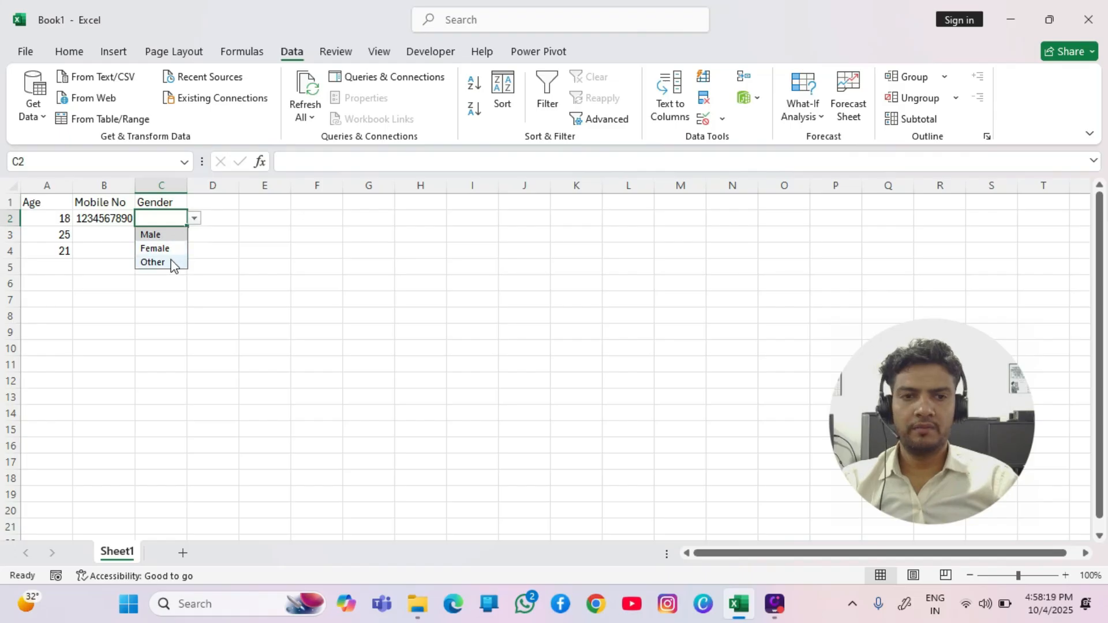
{"action": "left_click", "coordinate": [167, 238]}
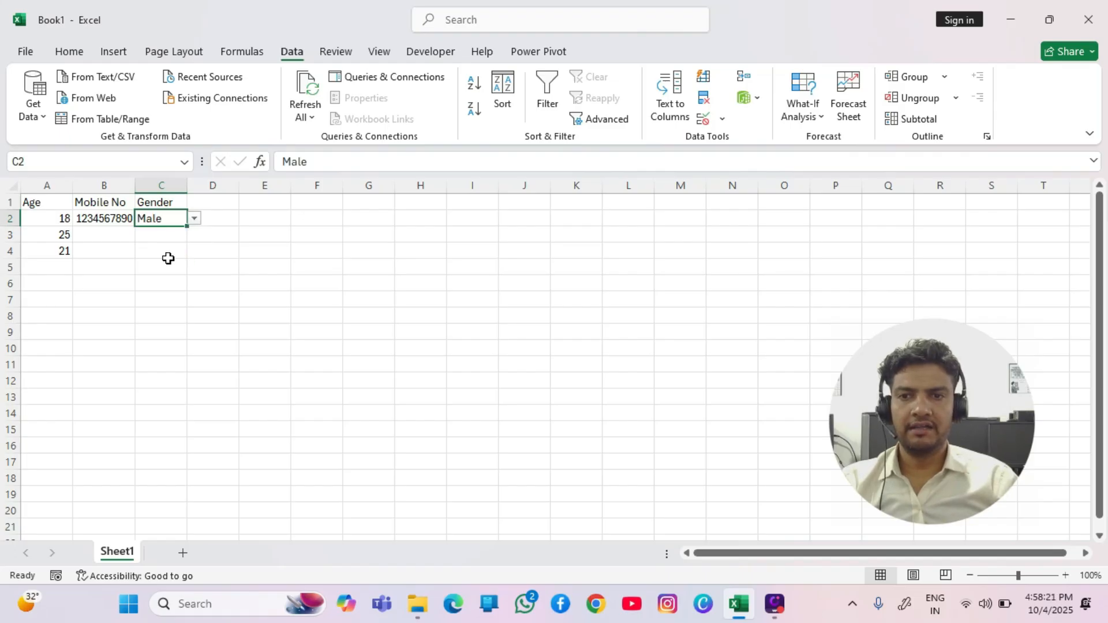
{"action": "left_click", "coordinate": [168, 254]}
{"action": "left_click", "coordinate": [194, 251]}
{"action": "left_click", "coordinate": [154, 281]}
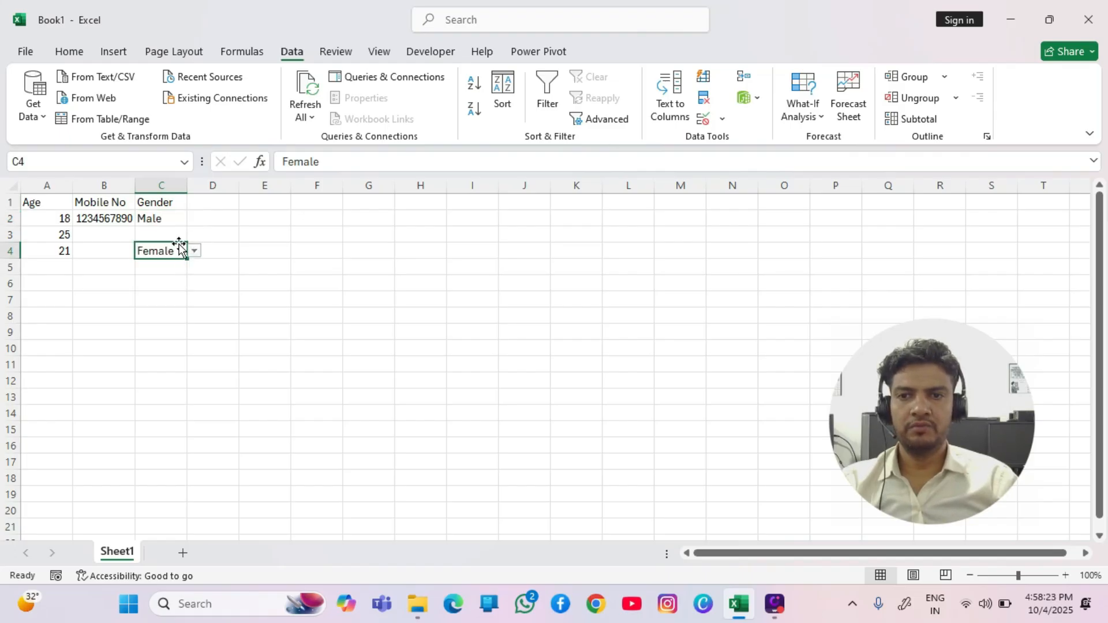
{"action": "left_click", "coordinate": [173, 234]}
{"action": "left_click", "coordinate": [194, 234]}
{"action": "left_click", "coordinate": [168, 252]}
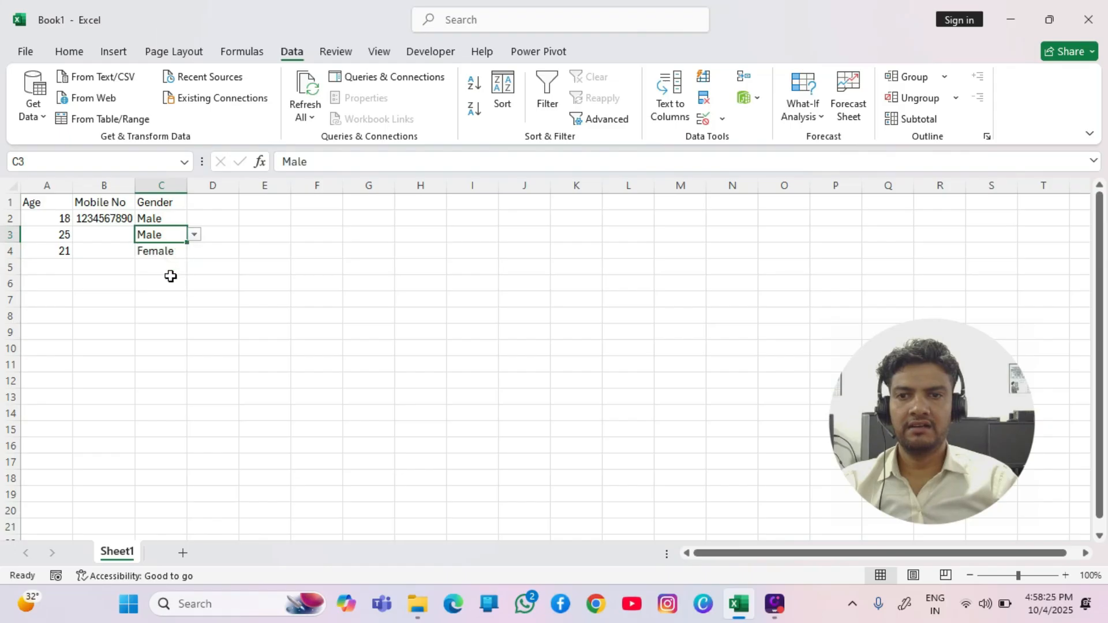
- Choose Female from the Gender dropdown list in cells C6 and C5
{"action": "left_click", "coordinate": [168, 283]}
{"action": "left_click", "coordinate": [194, 283]}
{"action": "left_click", "coordinate": [160, 313]}
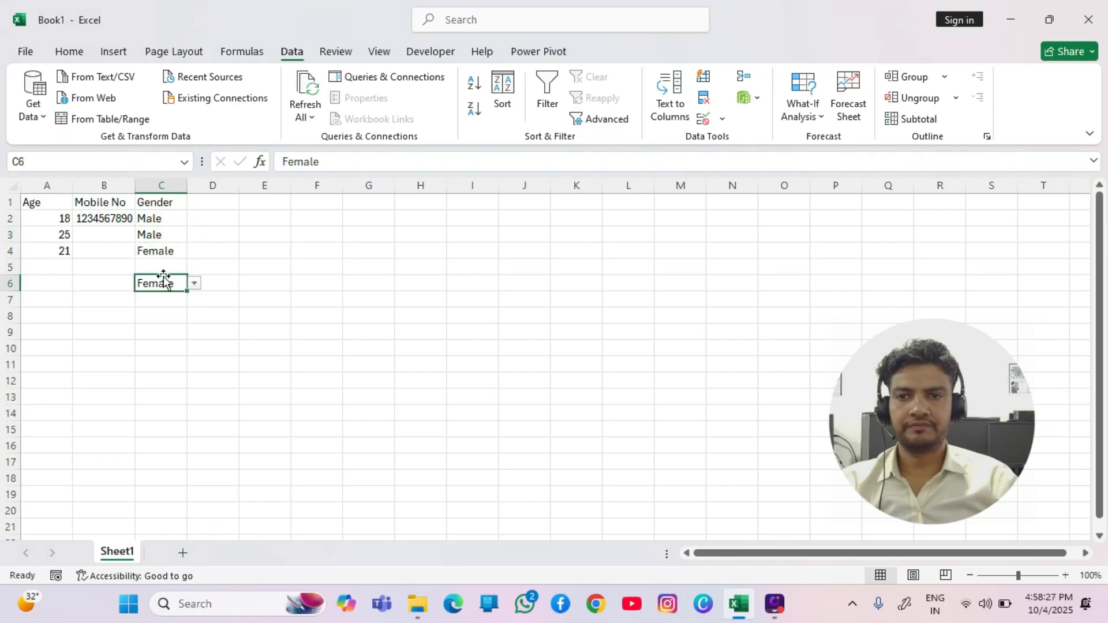
{"action": "left_click", "coordinate": [176, 267]}
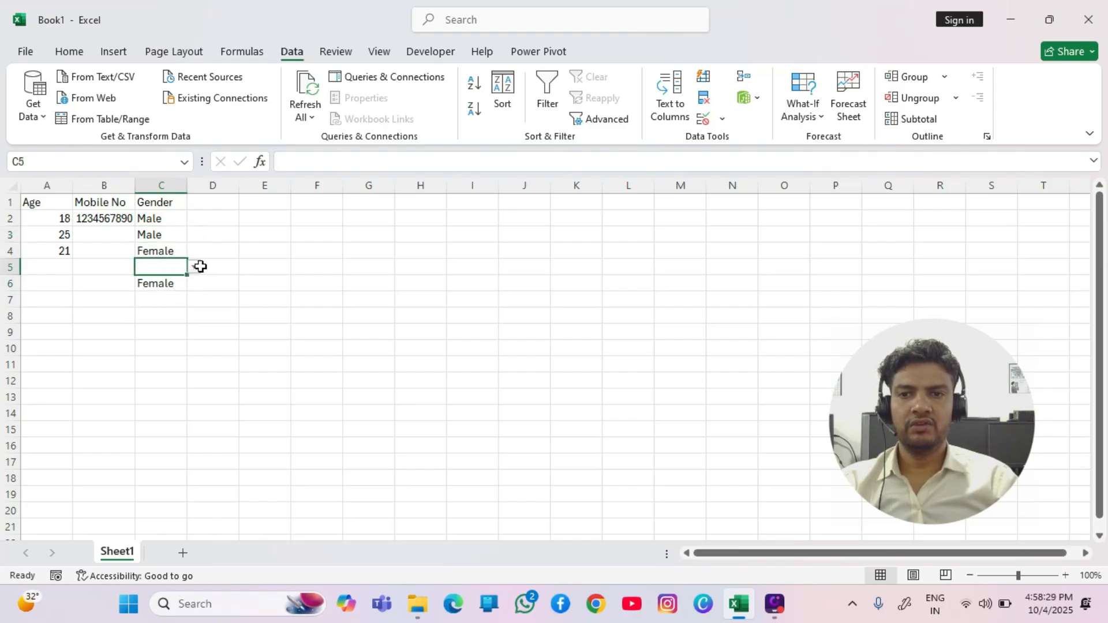
{"action": "left_click", "coordinate": [199, 267]}
{"action": "left_click", "coordinate": [179, 270]}
{"action": "left_click", "coordinate": [194, 267]}
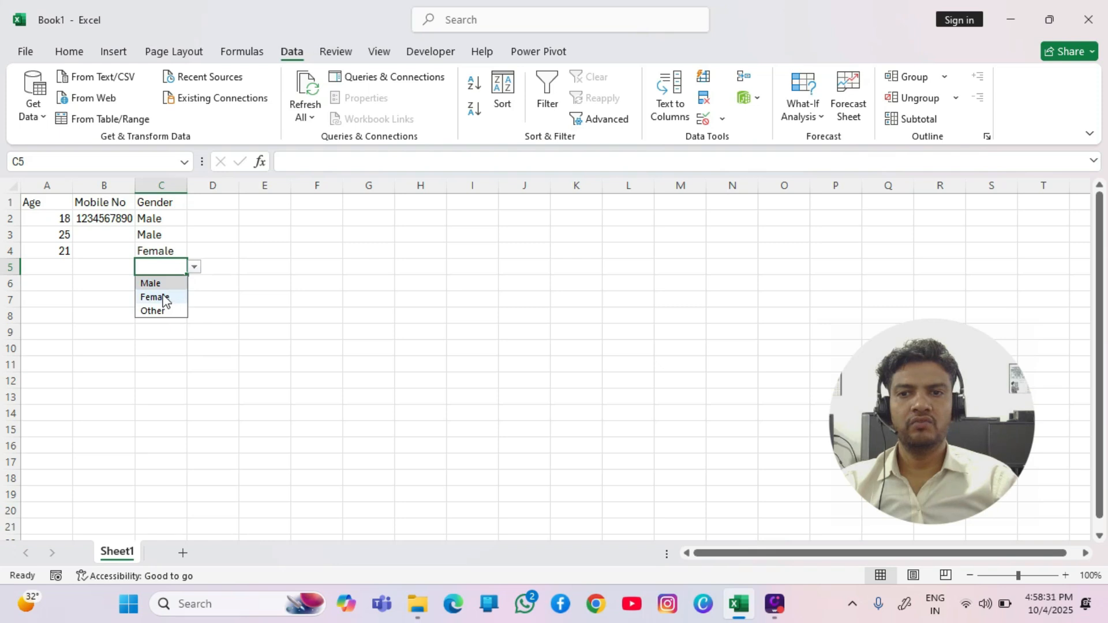
{"action": "left_click", "coordinate": [166, 298]}
{"action": "left_click", "coordinate": [234, 299]}
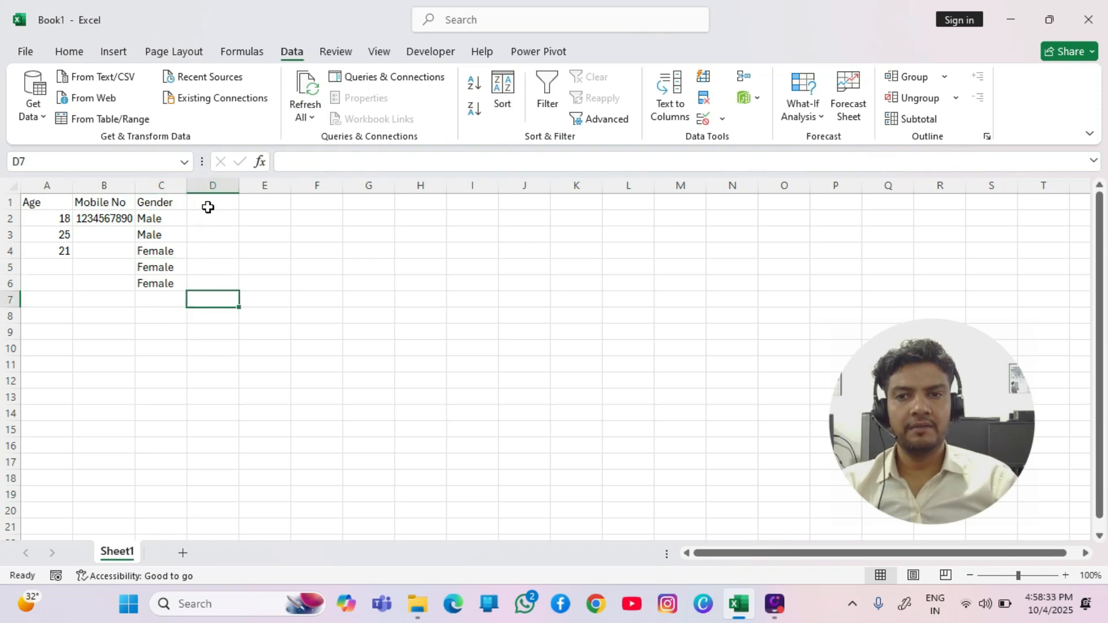
- Enter a city lookup list in cells L2 to L5 with the heading "City" and the entries Noida, Delhi and Ghaziabad
{"action": "left_click", "coordinate": [637, 220]}
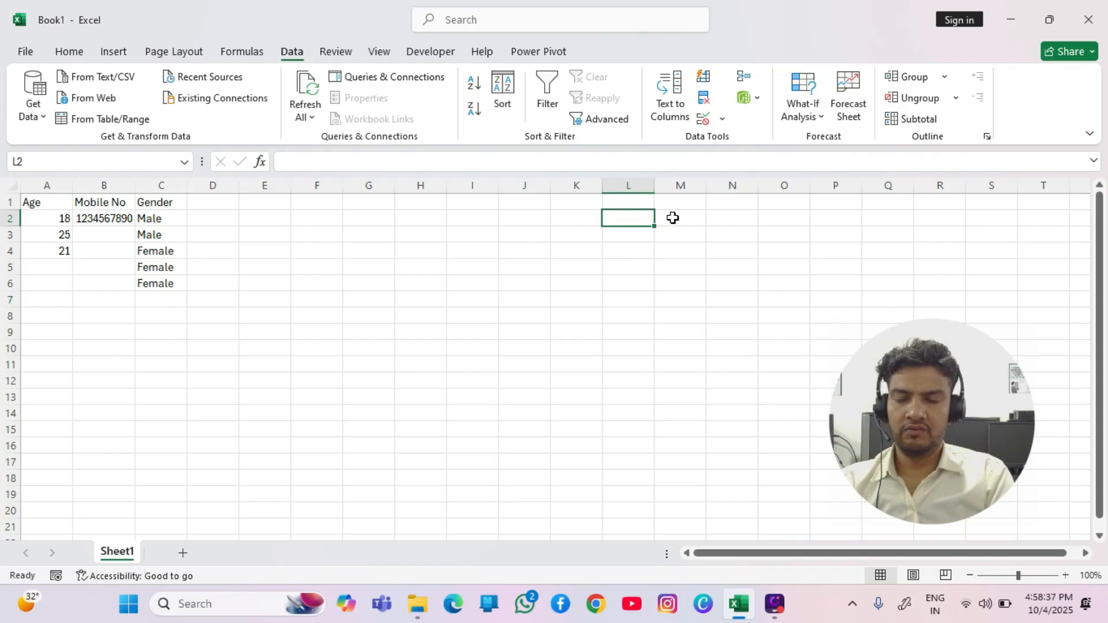
{"action": "type", "text": "City"}
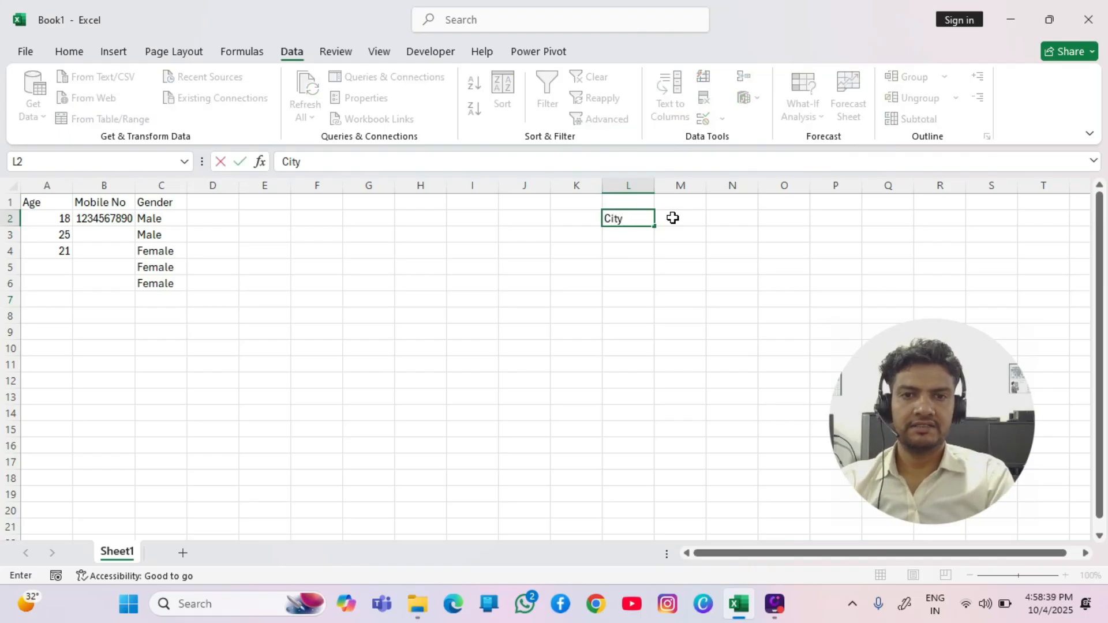
{"action": "key", "text": "Return"}
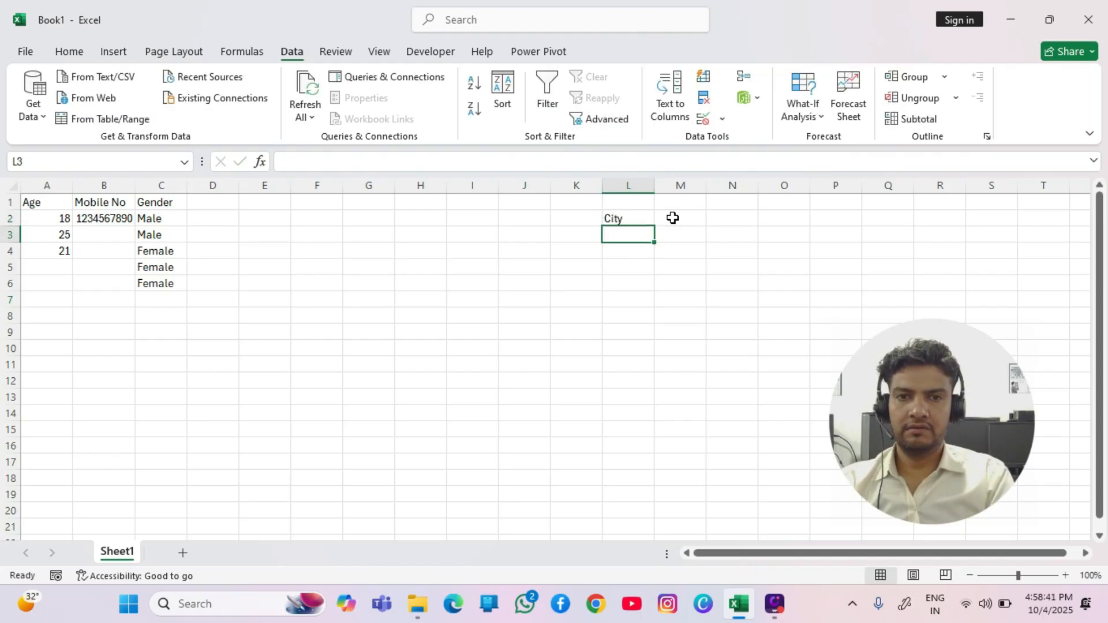
{"action": "type", "text": "Noida"}
{"action": "key", "text": "Return"}
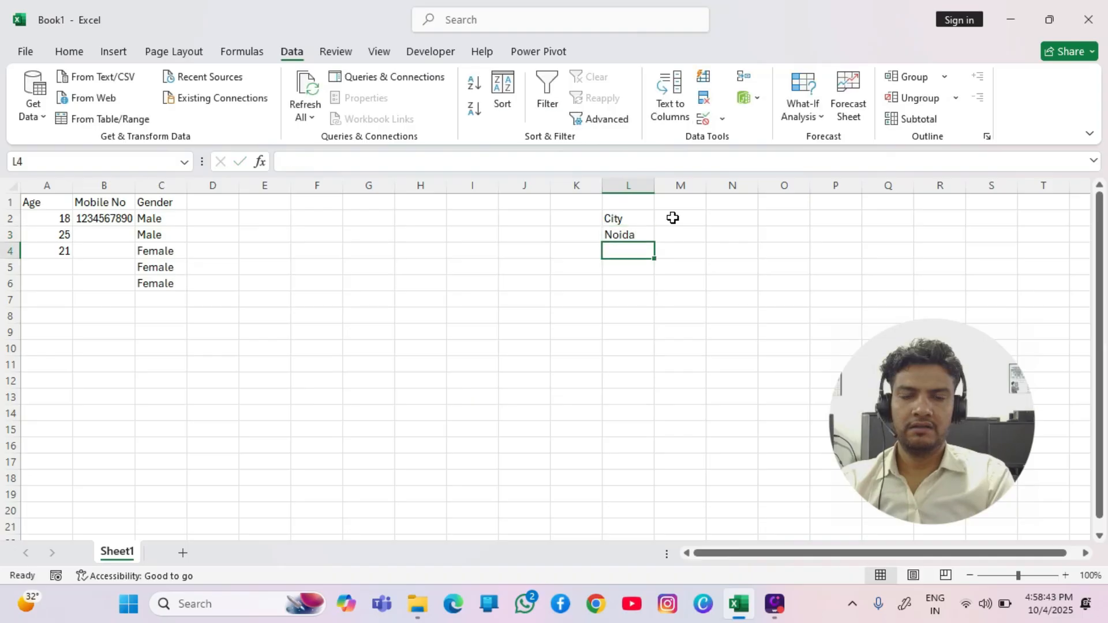
{"action": "type", "text": "Delhi"}
{"action": "key", "text": "Return"}
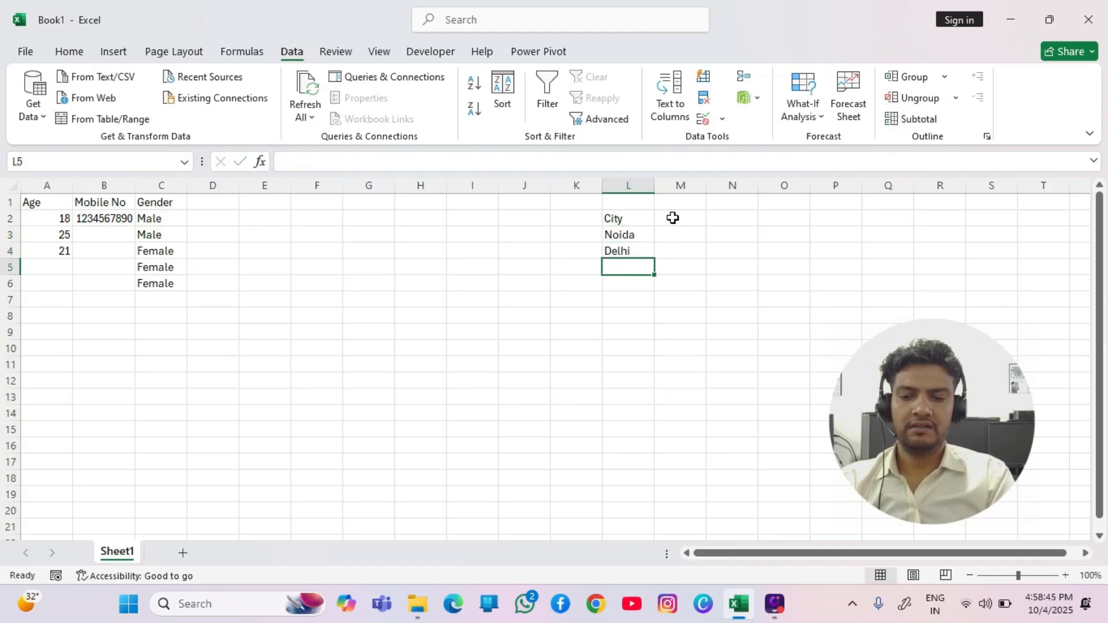
{"action": "type", "text": "Ghaziabad"}
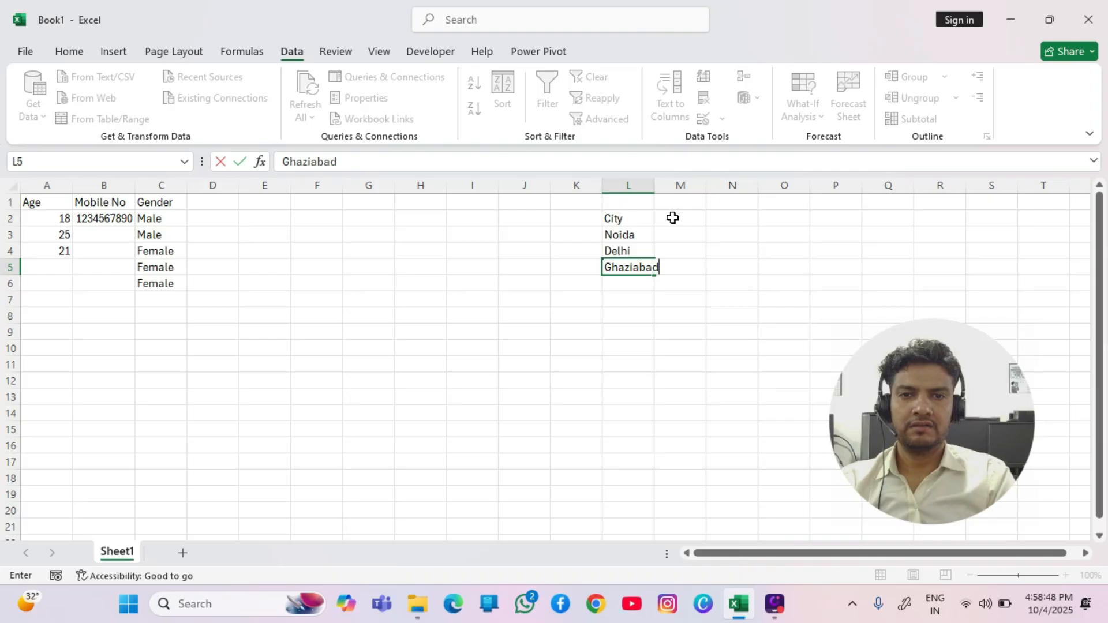
{"action": "key", "text": "Return"}
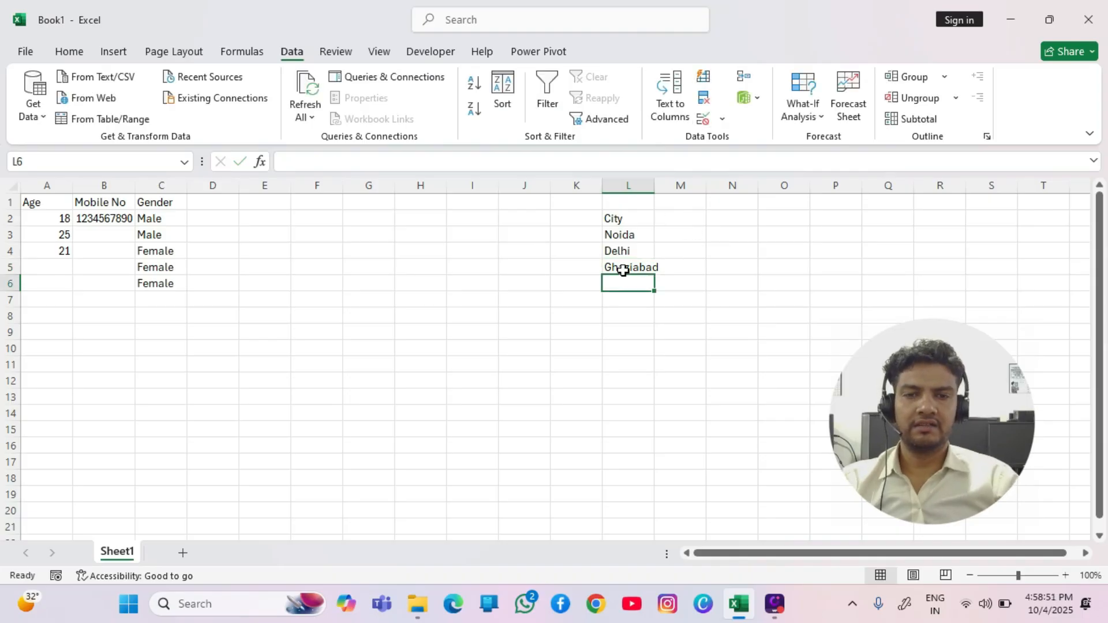
{"action": "left_click", "coordinate": [354, 253]}
{"action": "left_click", "coordinate": [410, 364]}
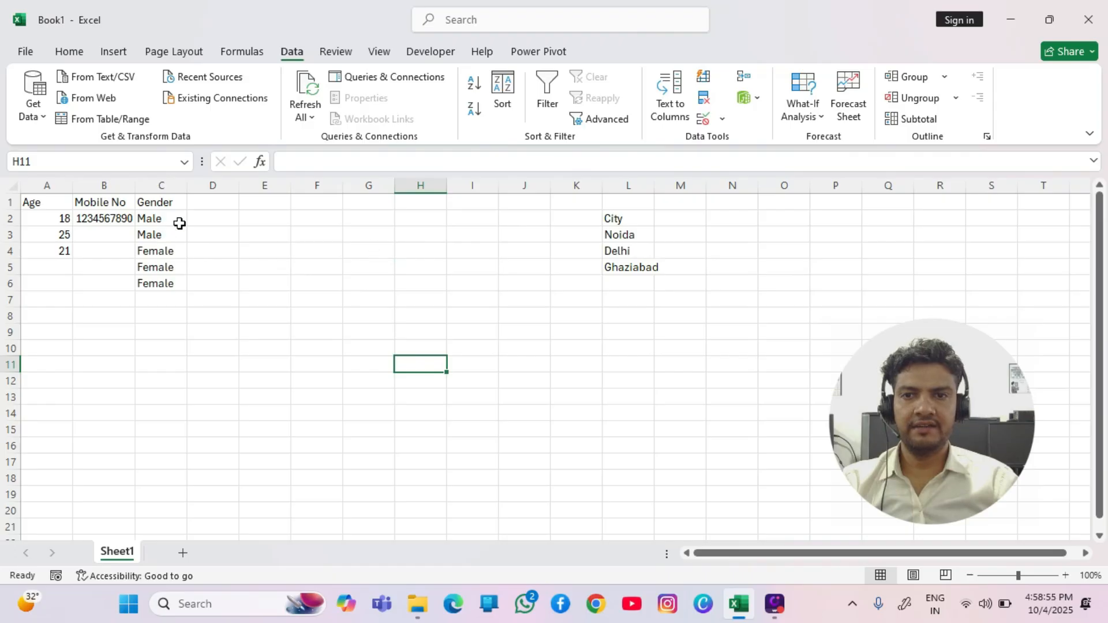
- Enter the column header "city" in cell D1
{"action": "left_click", "coordinate": [199, 203]}
{"action": "type", "text": "city"}
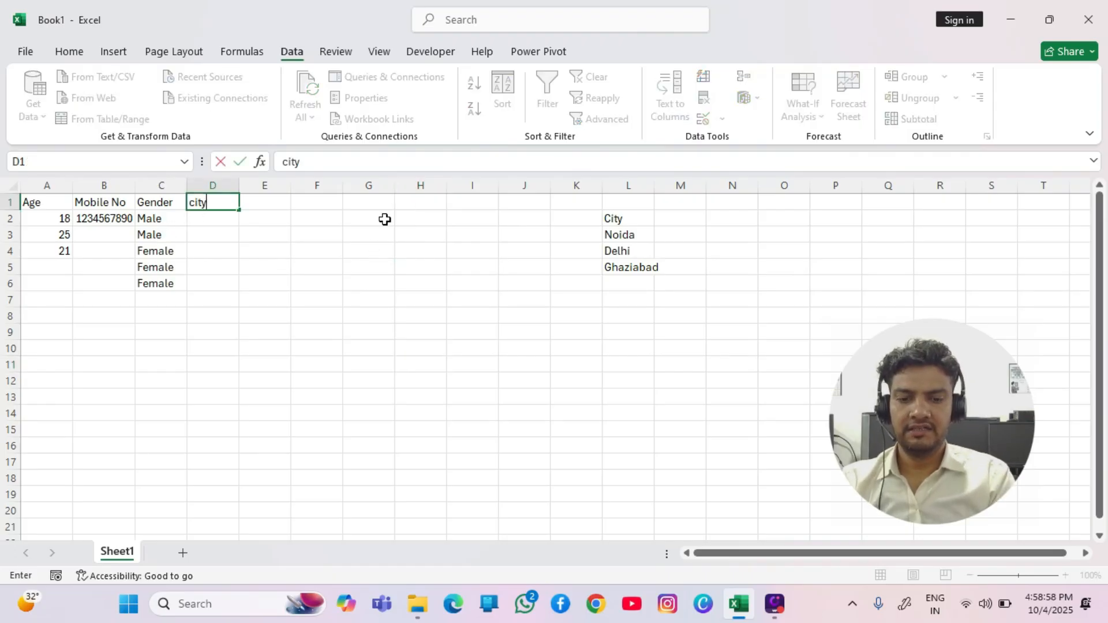
{"action": "key", "text": "Return"}
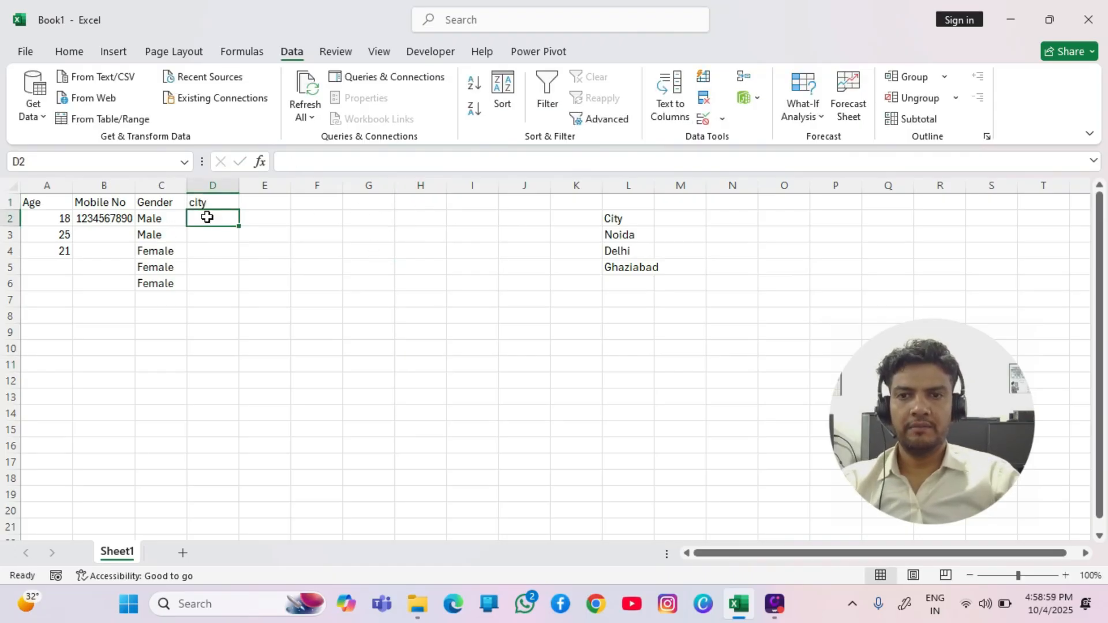
- Start a data validation rule for the whole of column D that allows only values from a list
{"action": "left_click", "coordinate": [224, 188]}
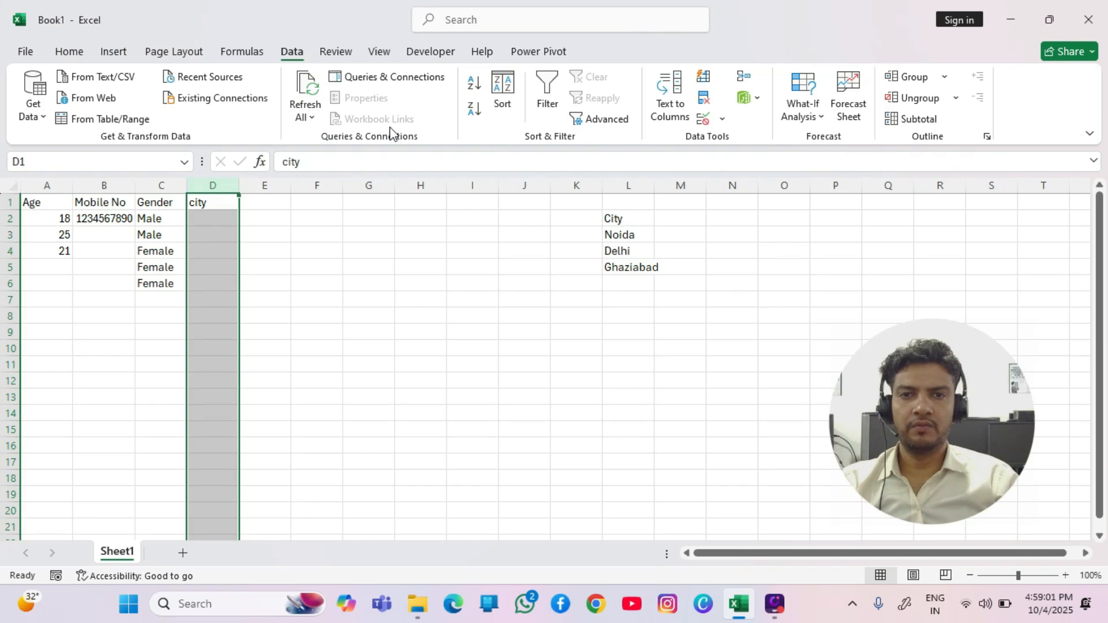
{"action": "left_click", "coordinate": [722, 119]}
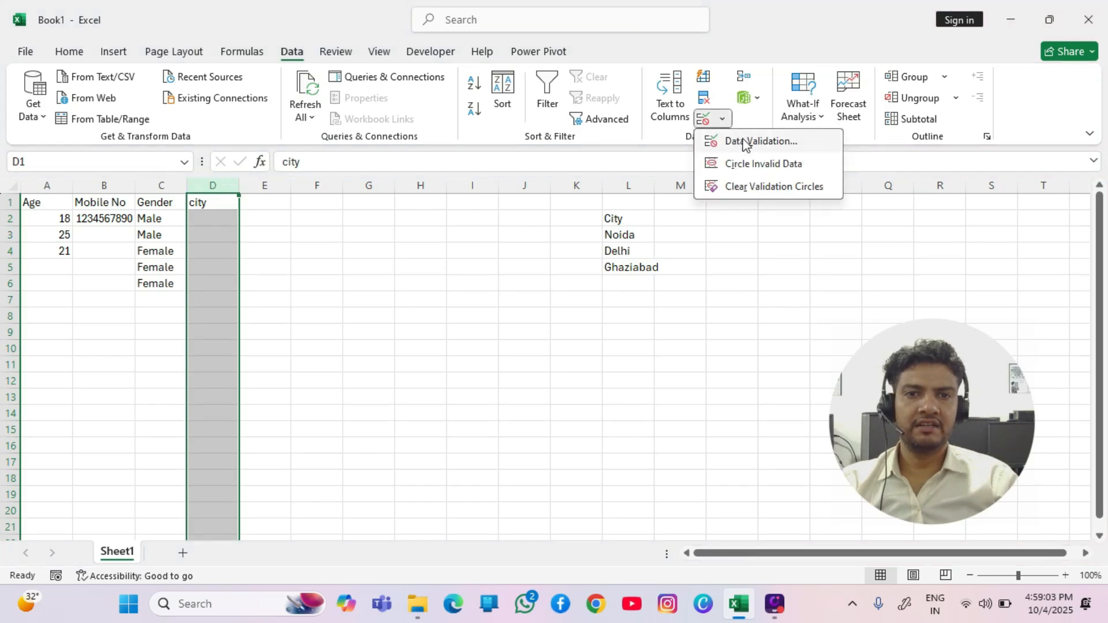
{"action": "left_click", "coordinate": [738, 140]}
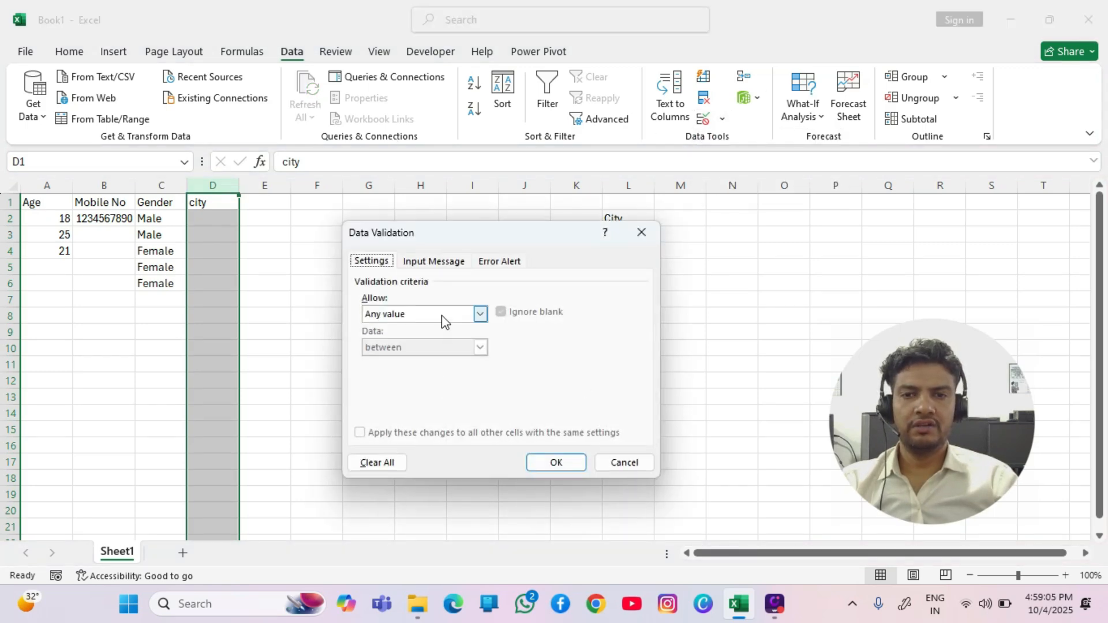
{"action": "left_click", "coordinate": [444, 316]}
{"action": "left_click", "coordinate": [413, 361]}
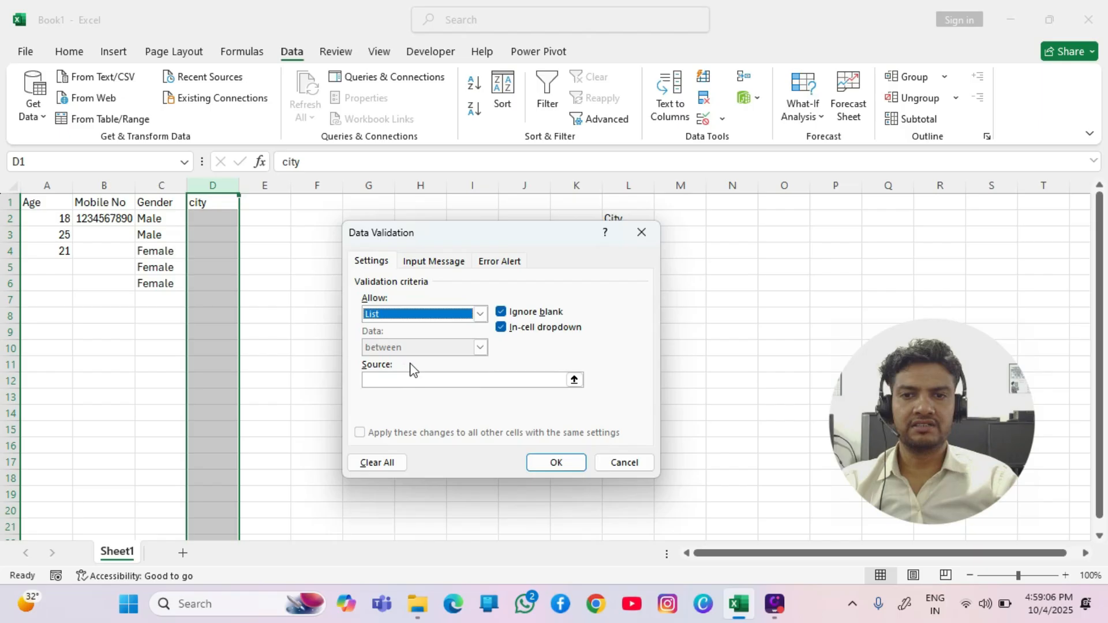
- Set the city list's source to the range =$L$3:$L$5 and apply the rule
{"action": "left_click", "coordinate": [386, 379]}
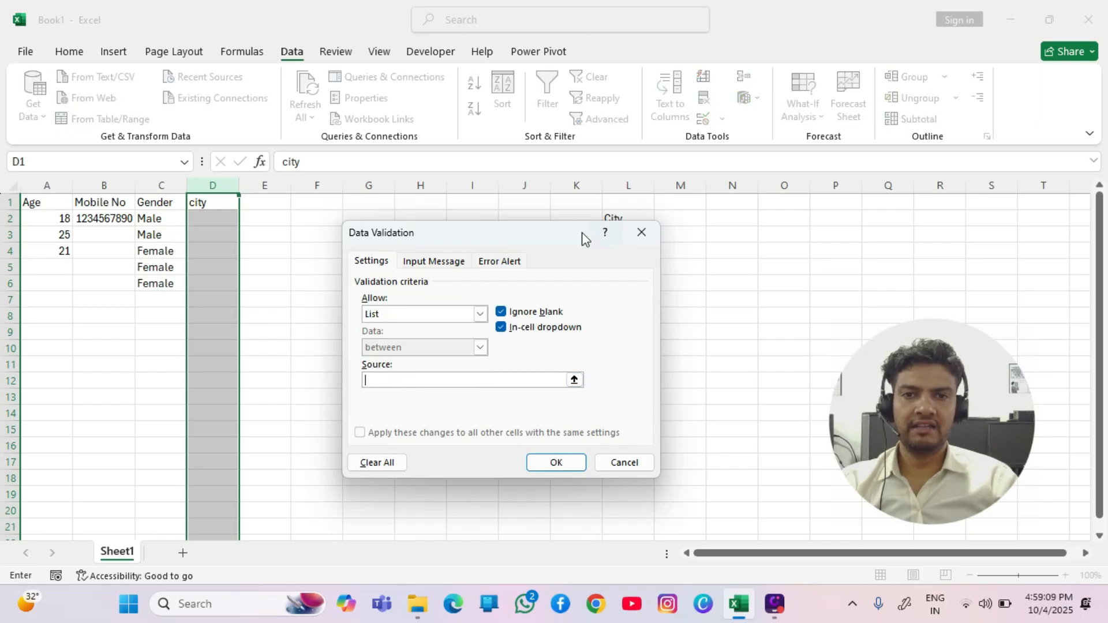
{"action": "left_click_drag", "start_coordinate": [537, 233], "coordinate": [457, 214]}
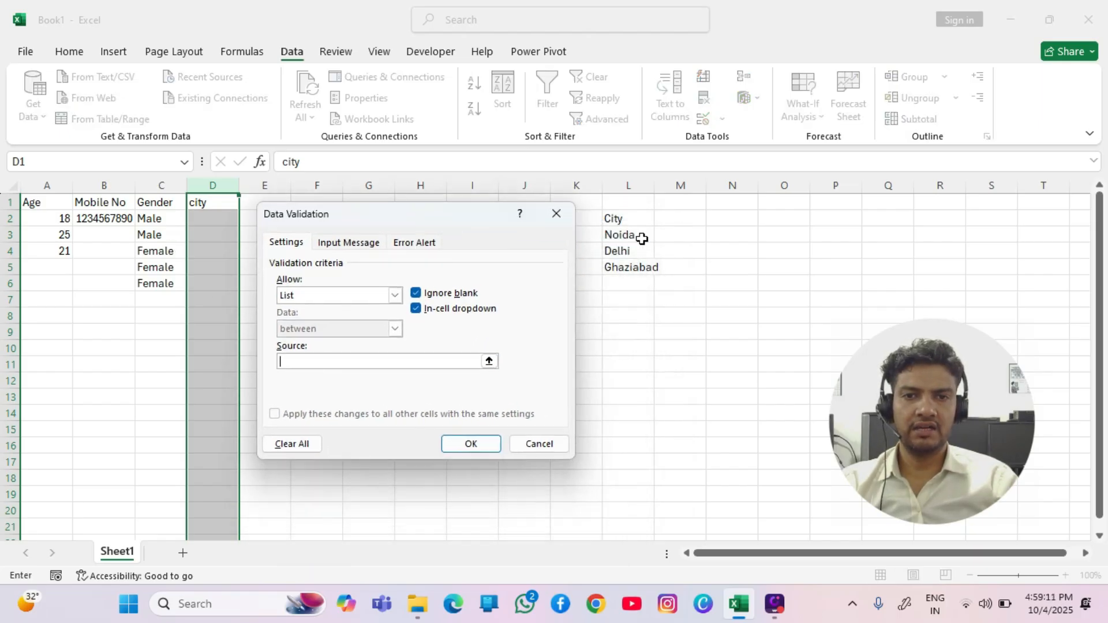
{"action": "left_click_drag", "start_coordinate": [637, 236], "coordinate": [639, 267]}
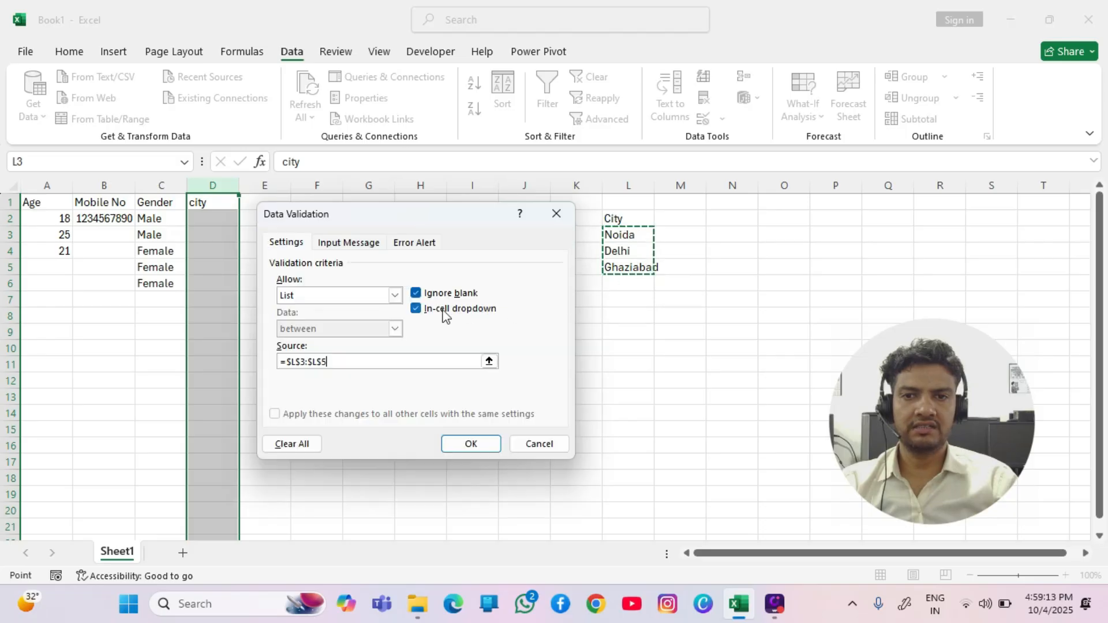
{"action": "left_click", "coordinate": [470, 445]}
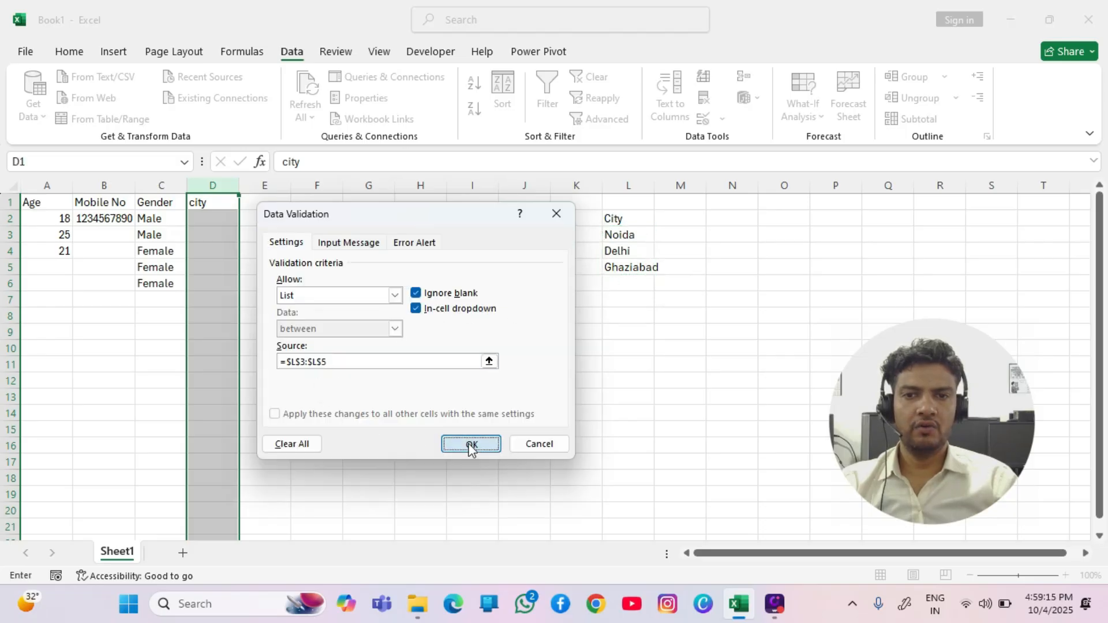
{"action": "left_click", "coordinate": [265, 381]}
- Choose Delhi in D3 and Noida in D5 from the city dropdown lists
{"action": "left_click", "coordinate": [214, 231]}
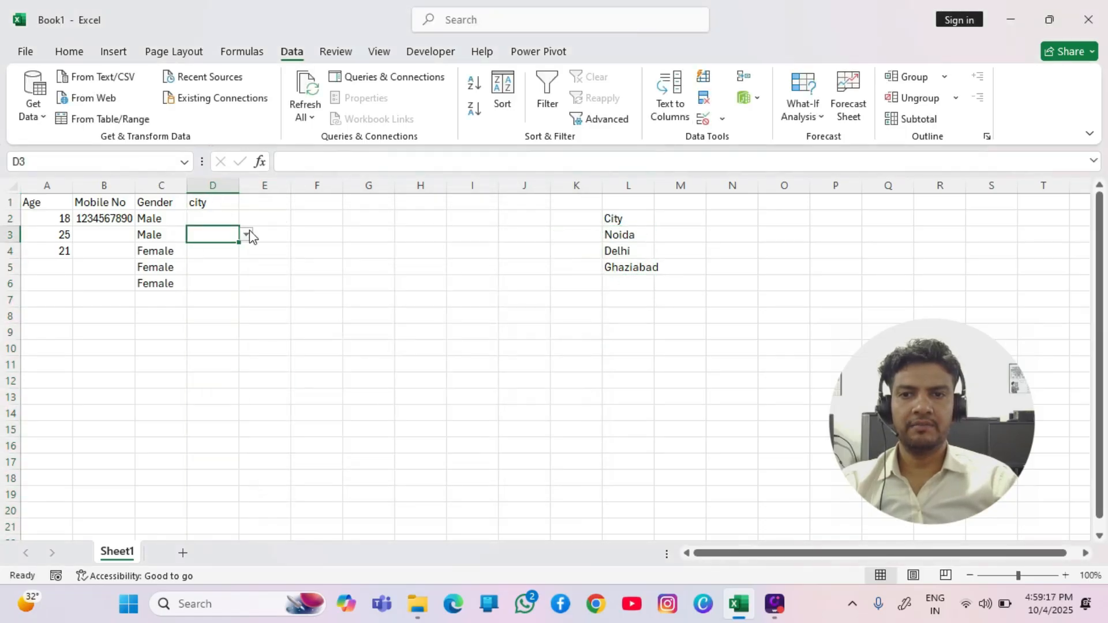
{"action": "left_click", "coordinate": [247, 234]}
{"action": "left_click", "coordinate": [225, 261]}
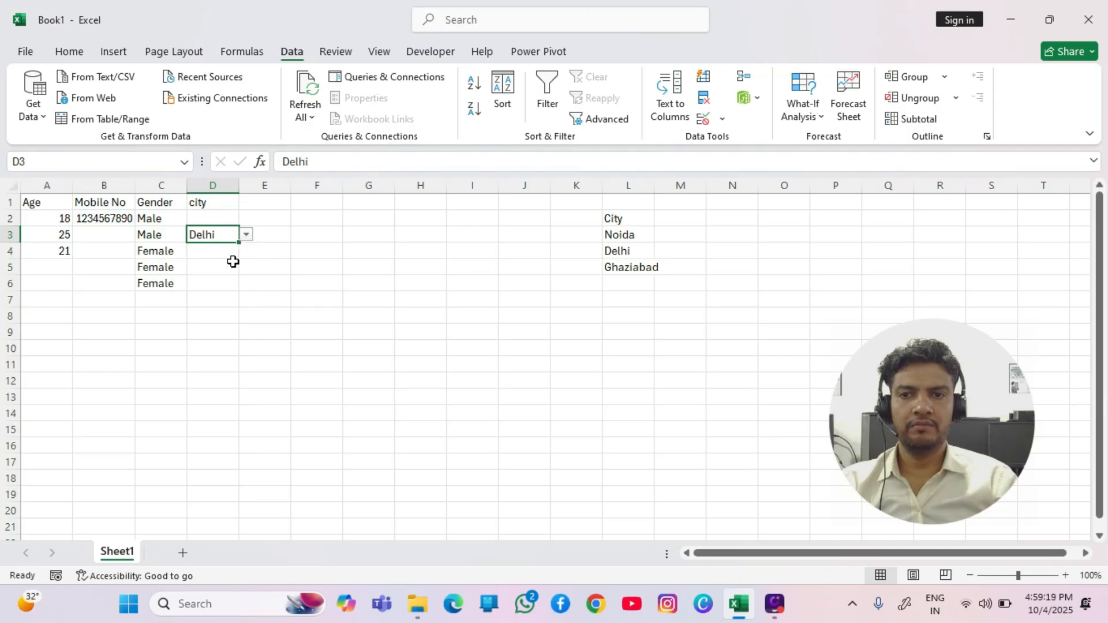
{"action": "left_click", "coordinate": [233, 266]}
{"action": "left_click", "coordinate": [246, 267]}
{"action": "left_click", "coordinate": [218, 283]}
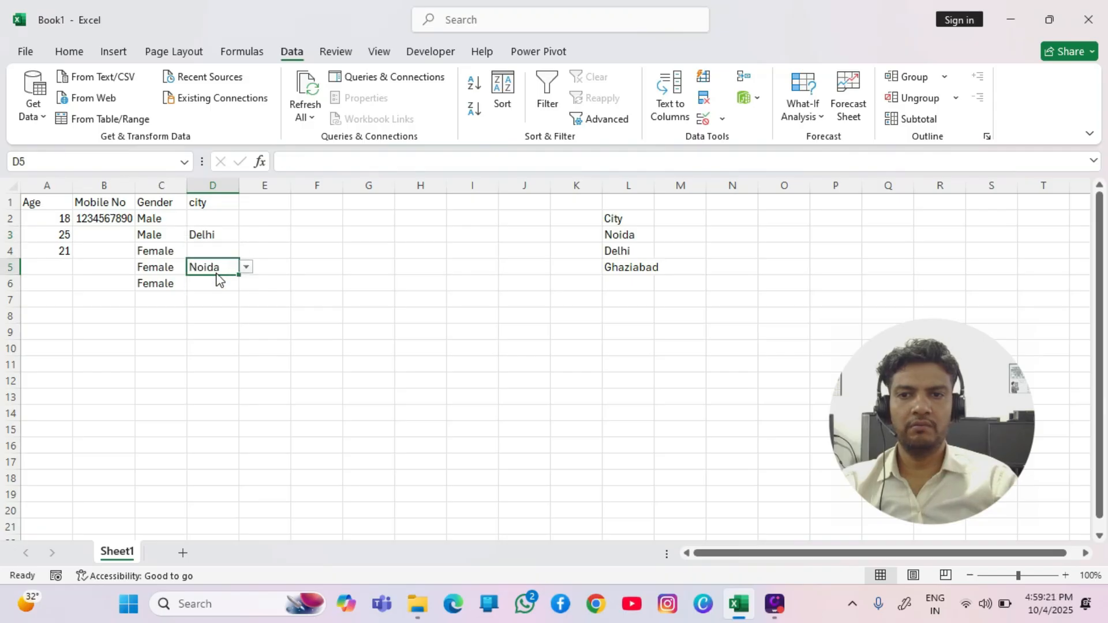
- Choose Ghaziabad in D4 and Noida in D2 from the city dropdown lists
{"action": "left_click", "coordinate": [227, 252]}
{"action": "left_click", "coordinate": [247, 251]}
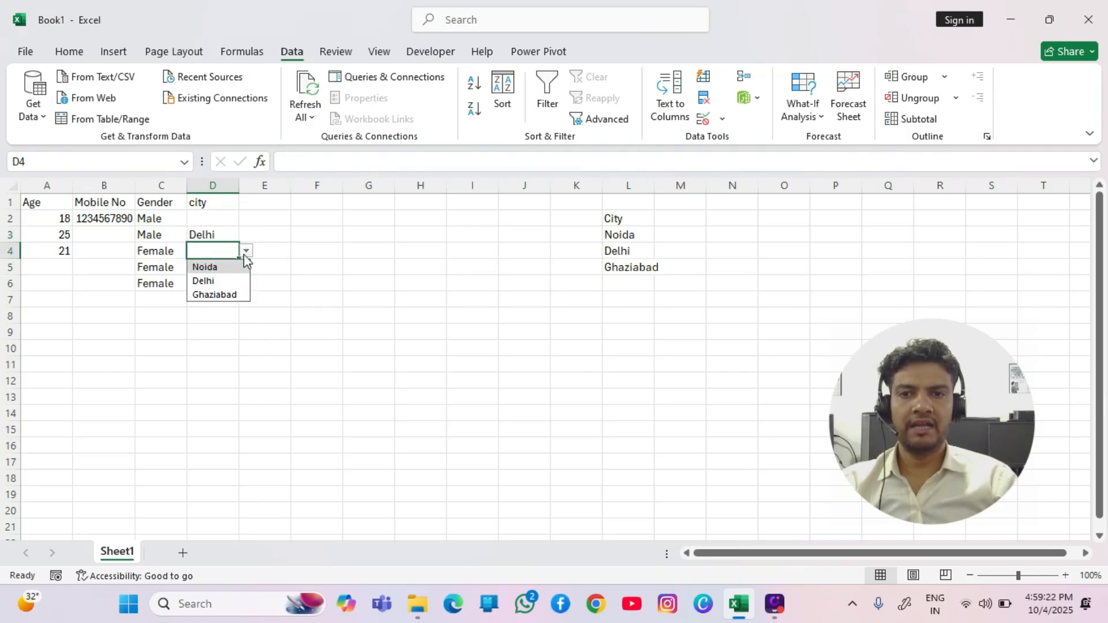
{"action": "left_click", "coordinate": [234, 294]}
{"action": "left_click", "coordinate": [326, 312]}
{"action": "left_click", "coordinate": [222, 230]}
{"action": "left_click", "coordinate": [225, 219]}
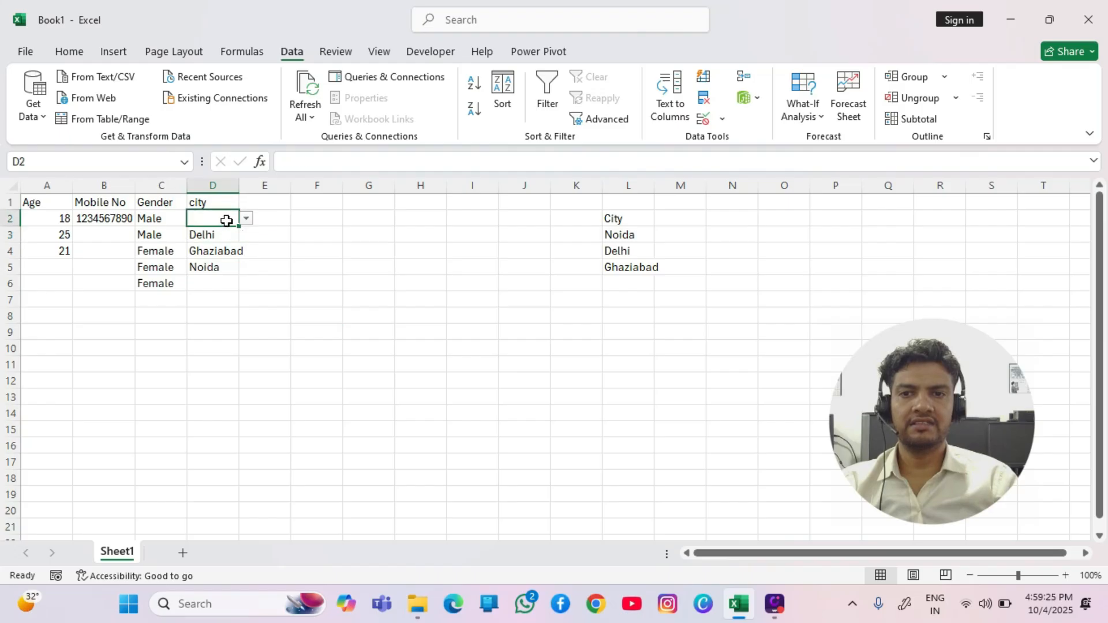
{"action": "left_click", "coordinate": [246, 218]}
{"action": "left_click", "coordinate": [230, 237]}
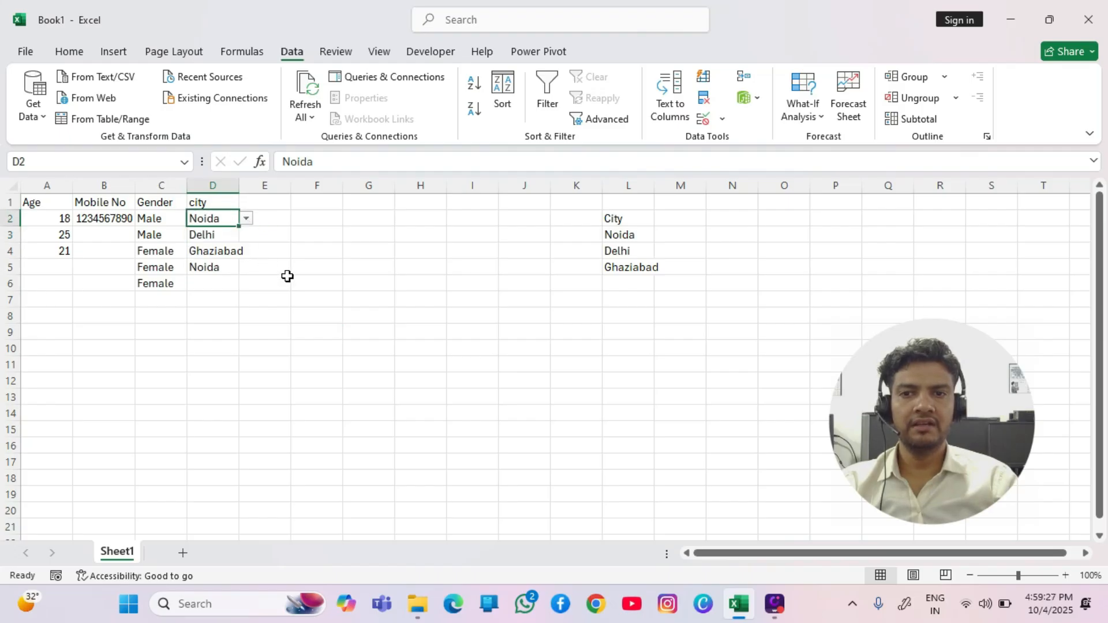
{"action": "left_click", "coordinate": [295, 282]}
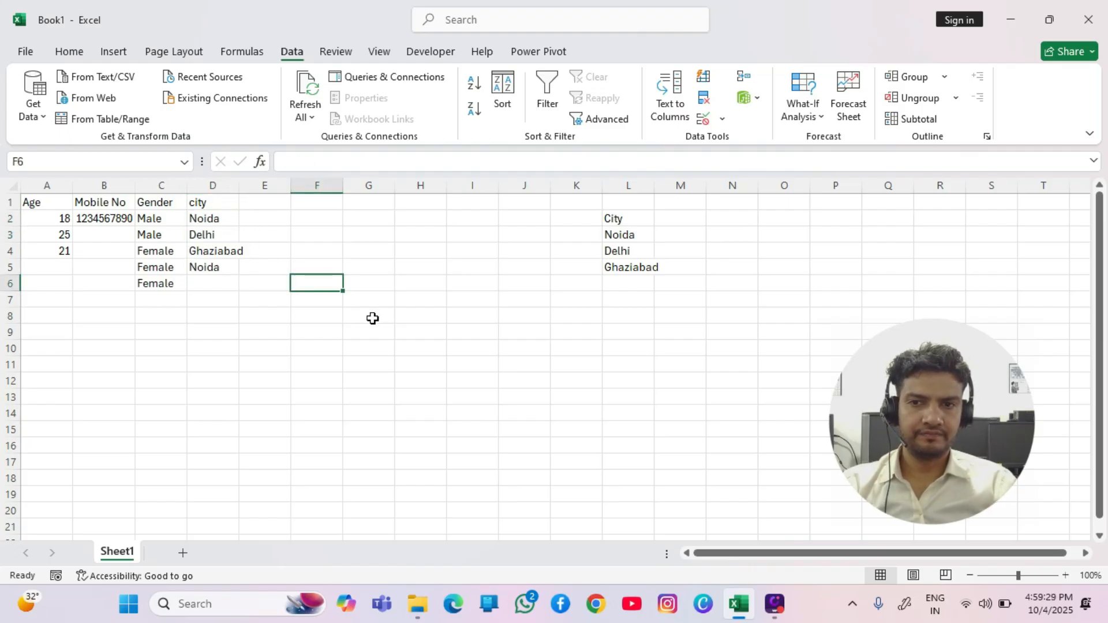
- Examine which validation criteria types Data Validation offers for an empty cell, and close the dialog without setting a rule
{"action": "left_click", "coordinate": [272, 316]}
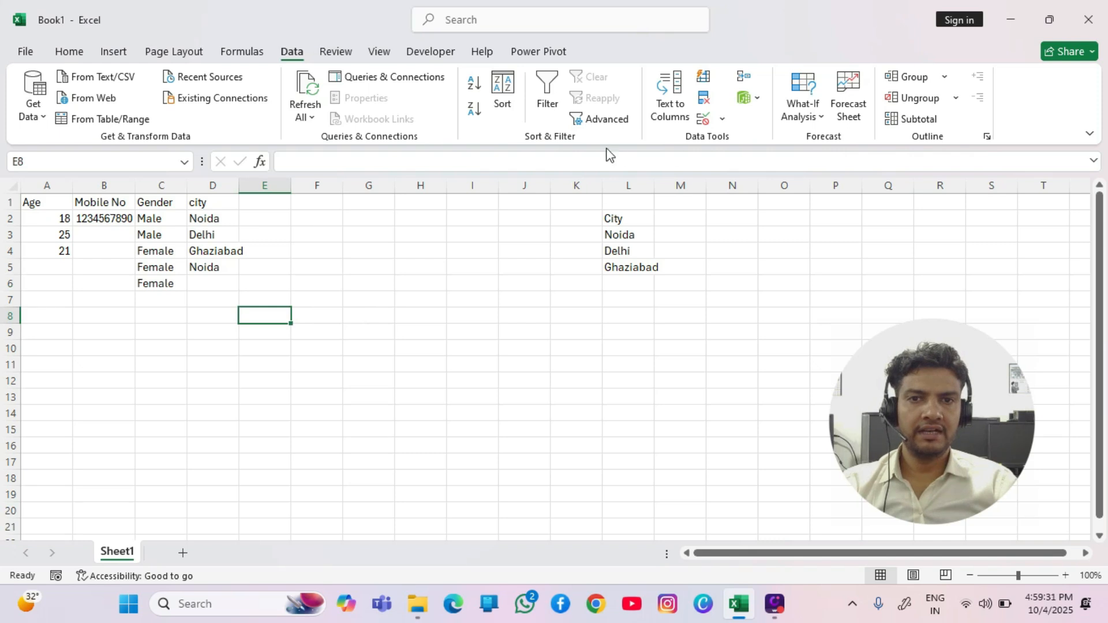
{"action": "left_click", "coordinate": [721, 119]}
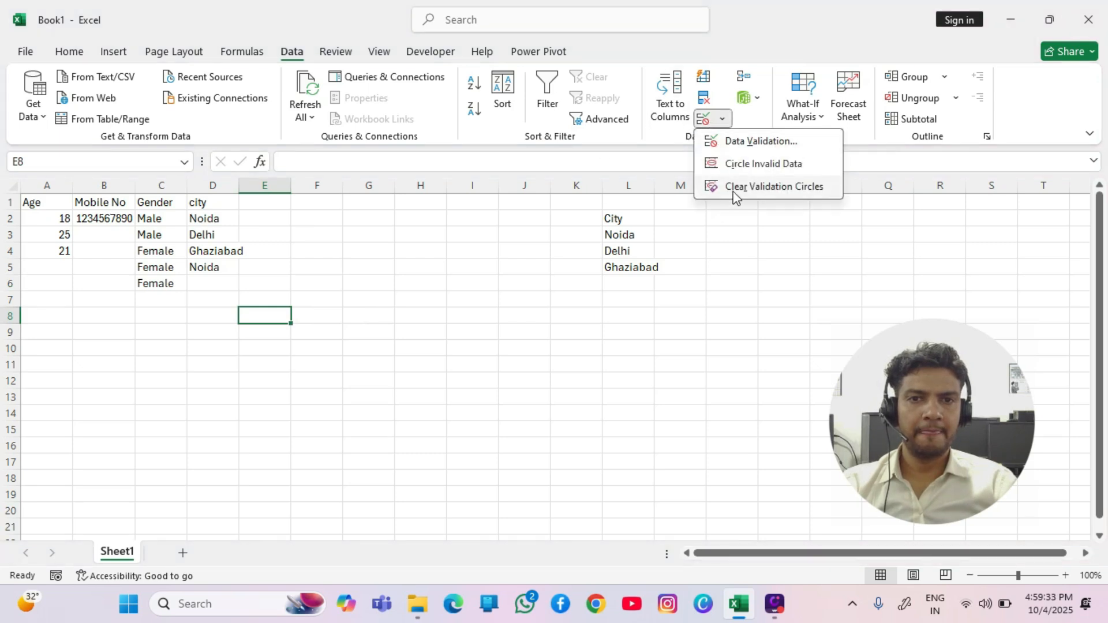
{"action": "left_click", "coordinate": [759, 144]}
{"action": "left_click", "coordinate": [392, 295]}
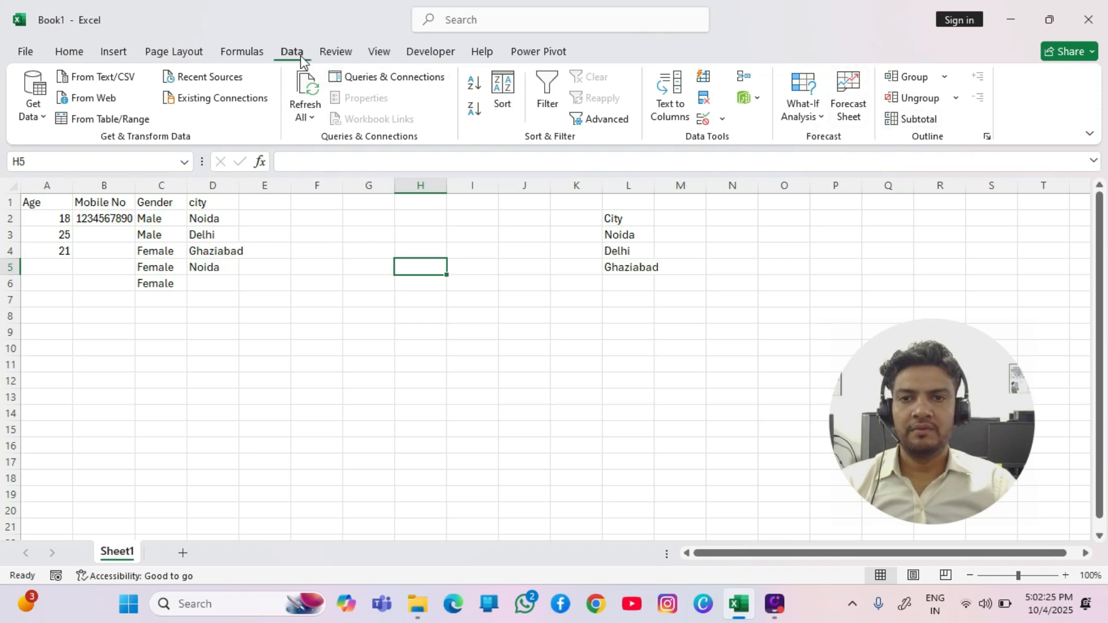
{"action": "left_click", "coordinate": [722, 120]}
{"action": "left_click", "coordinate": [733, 141]}
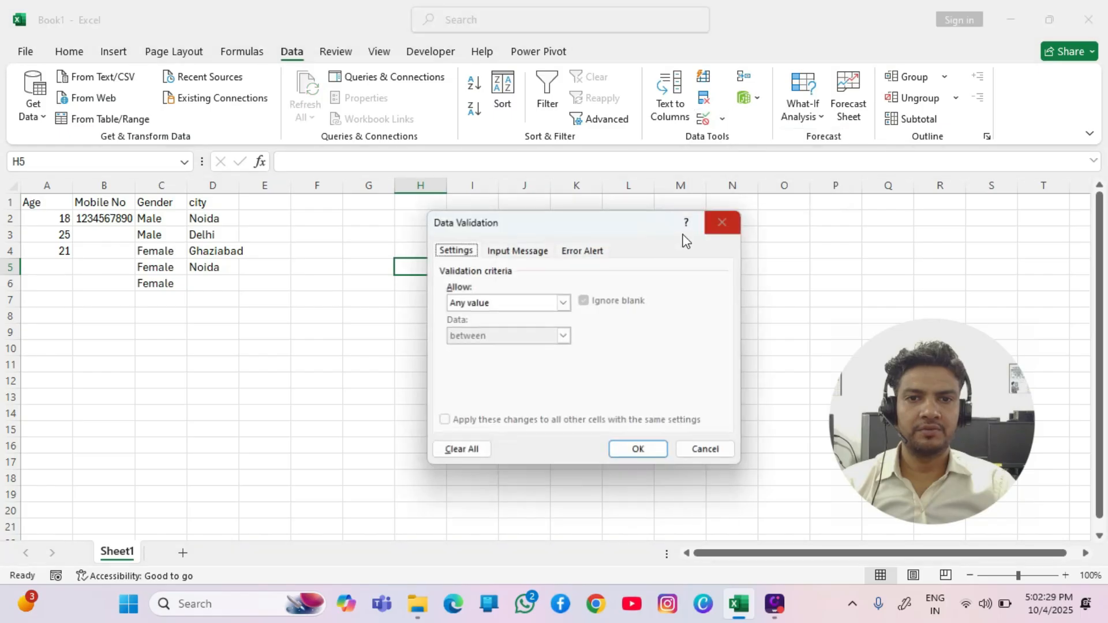
{"action": "left_click", "coordinate": [563, 302]}
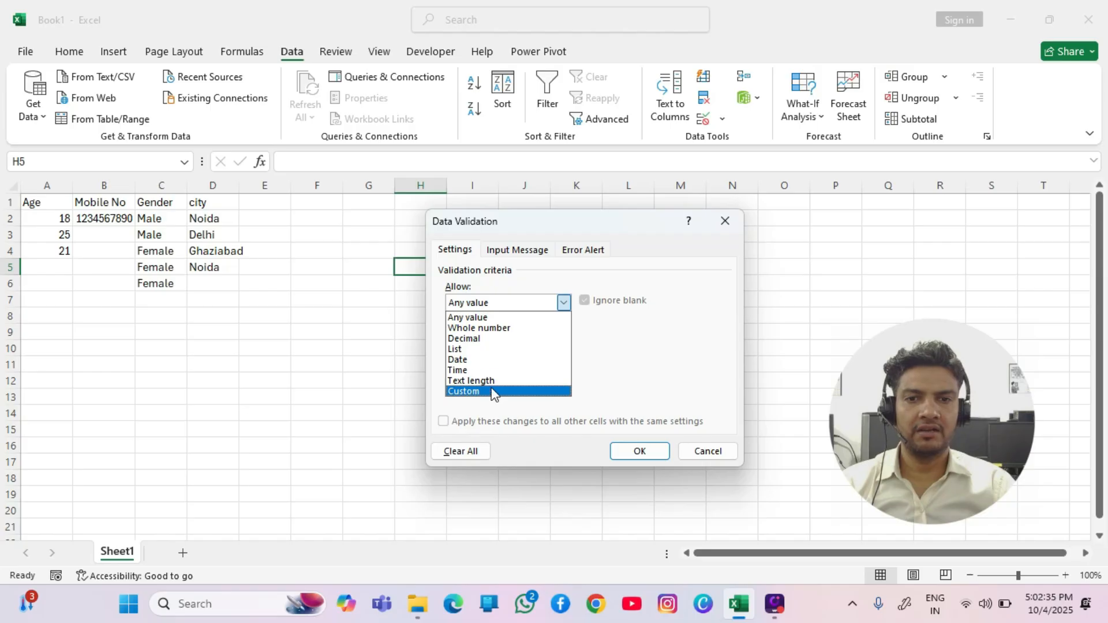
{"action": "left_click", "coordinate": [733, 218]}
{"action": "left_click", "coordinate": [728, 221]}
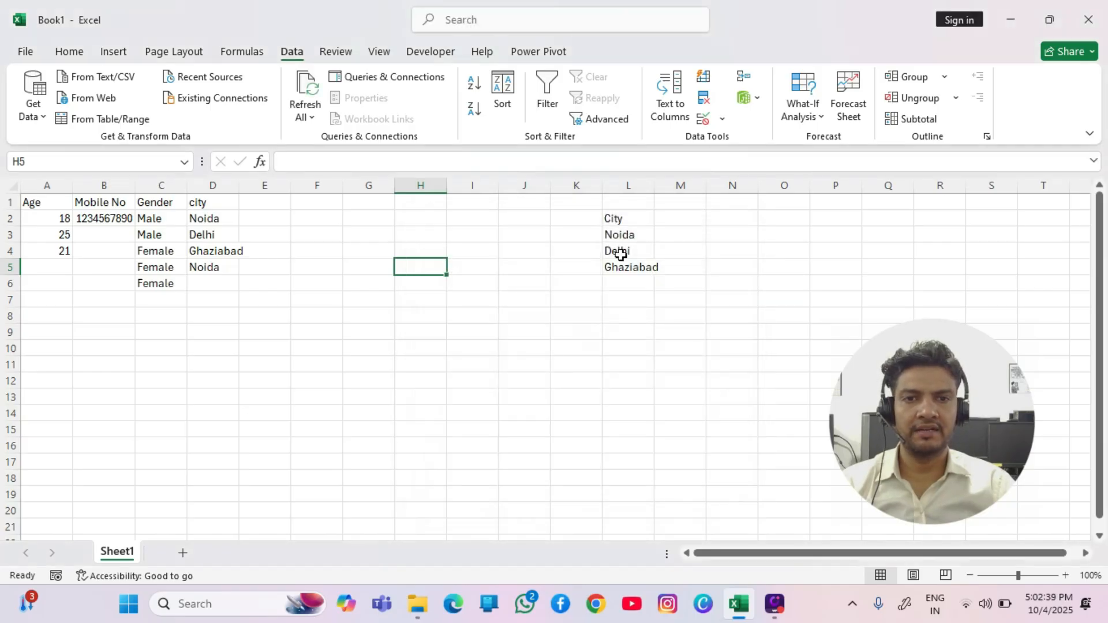
- Start a data validation rule with Custom criteria for the whole of column H
{"action": "left_click", "coordinate": [427, 201]}
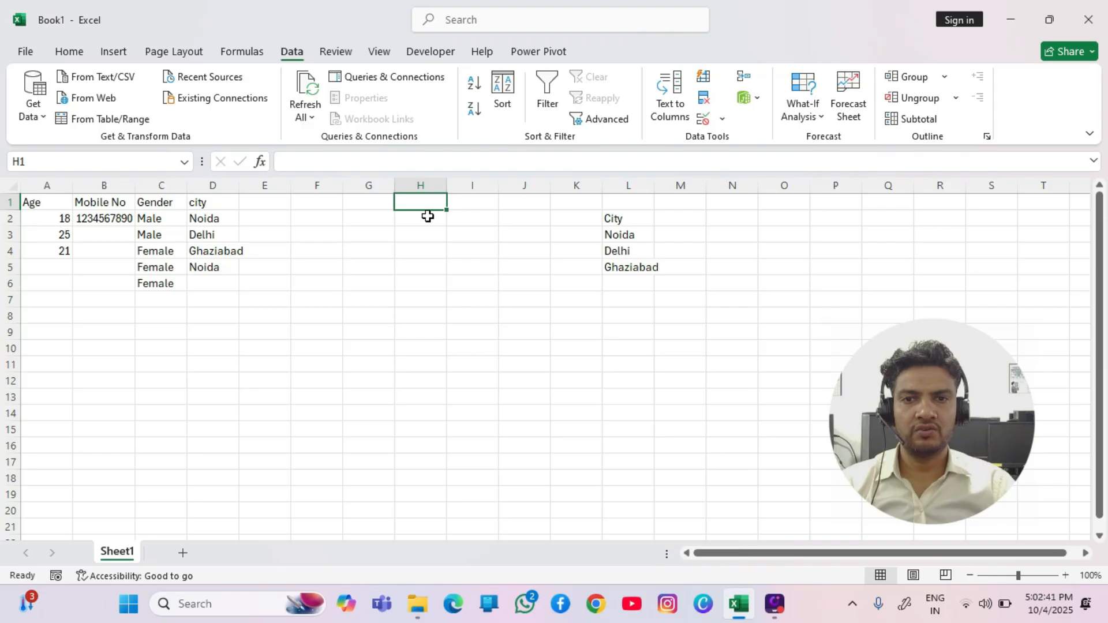
{"action": "left_click", "coordinate": [421, 185]}
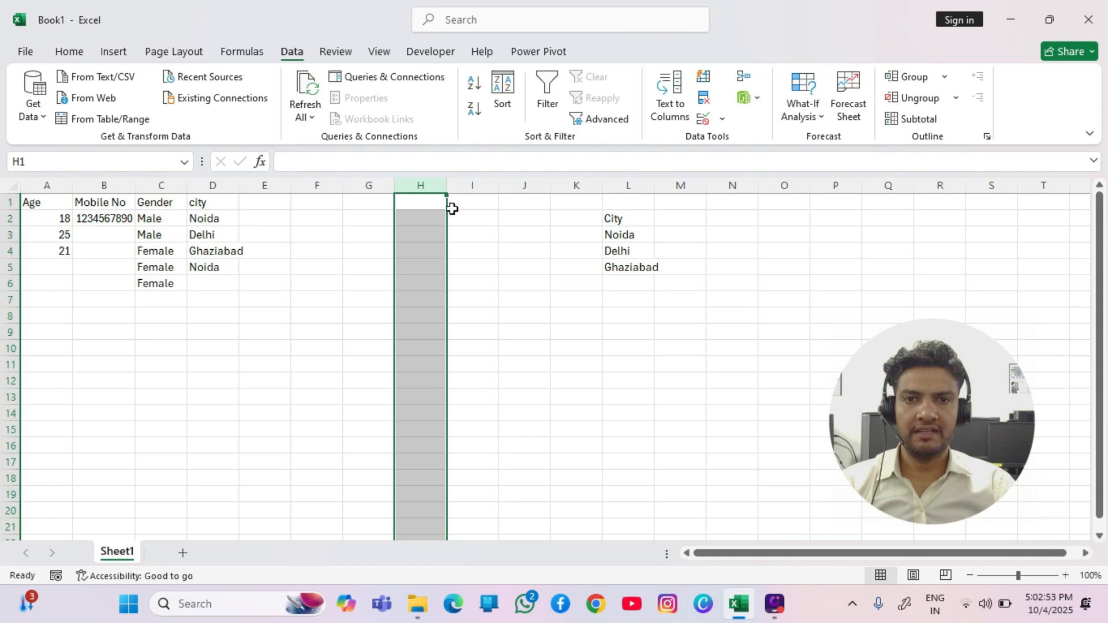
{"action": "left_click", "coordinate": [723, 121]}
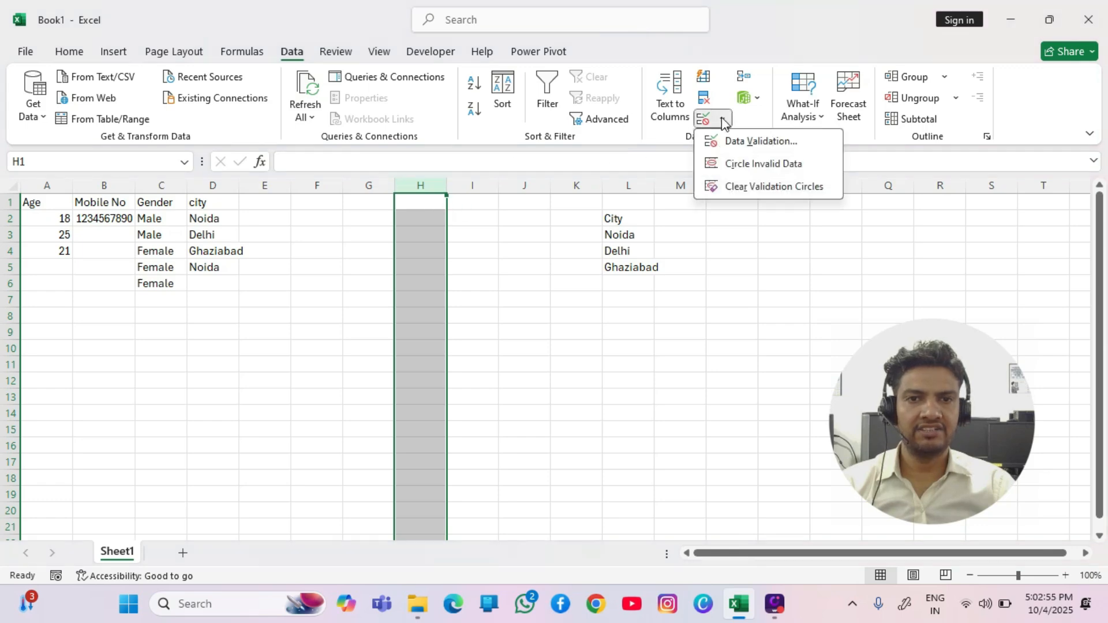
{"action": "left_click", "coordinate": [732, 140]}
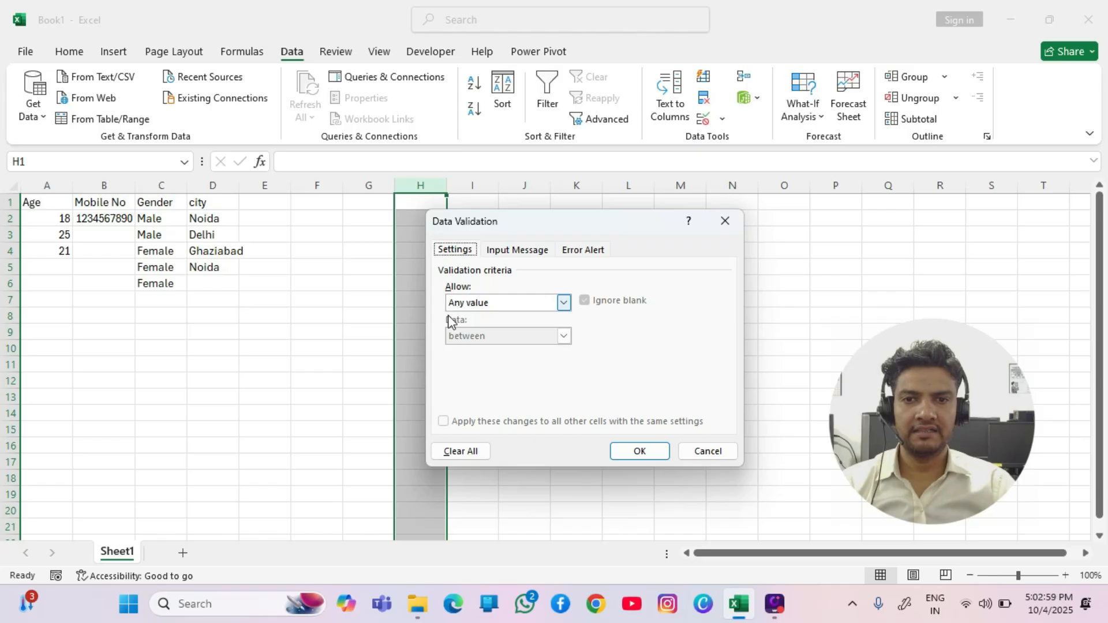
{"action": "left_click", "coordinate": [507, 307]}
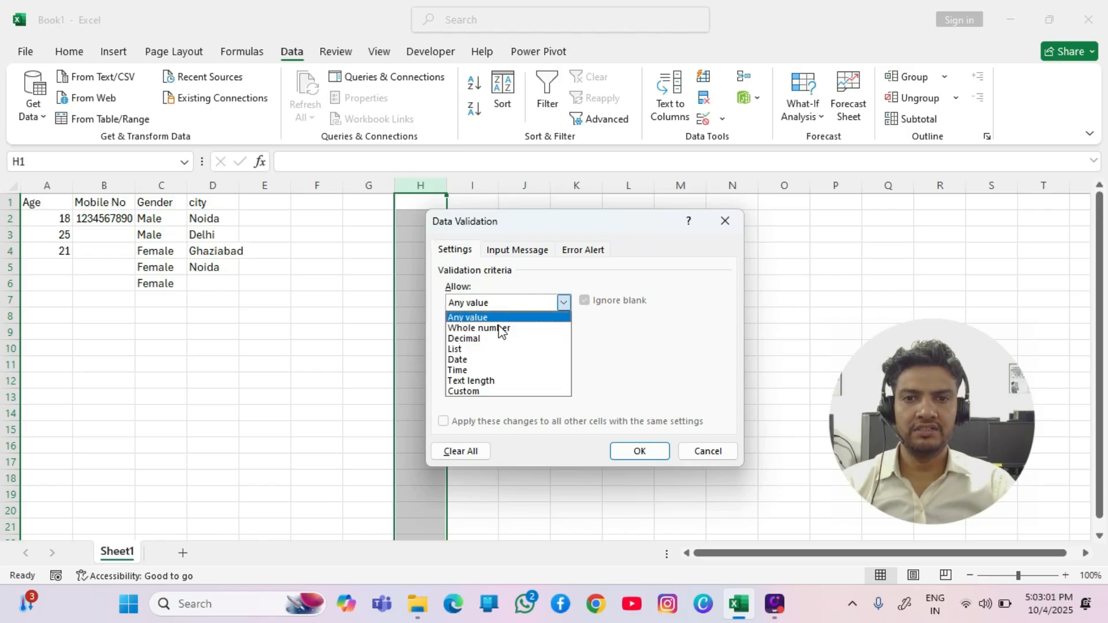
{"action": "left_click", "coordinate": [480, 393]}
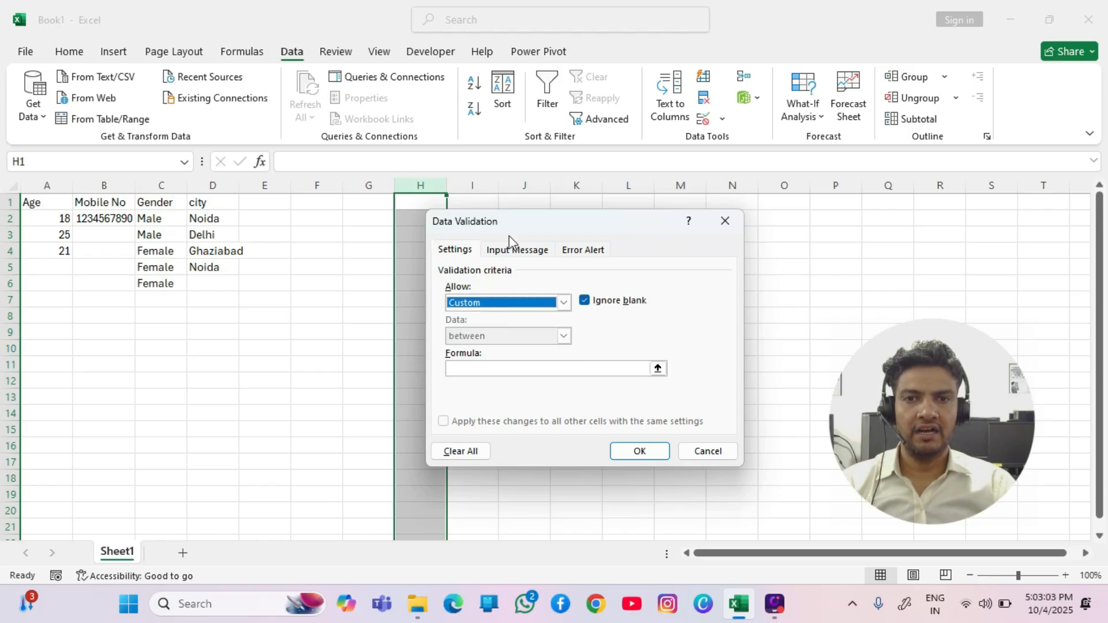
{"action": "left_click_drag", "start_coordinate": [510, 234], "coordinate": [587, 207]}
- Set the custom validation formula to =or(H1=111,H1=222) and apply the rule to column H
{"action": "left_click", "coordinate": [554, 348]}
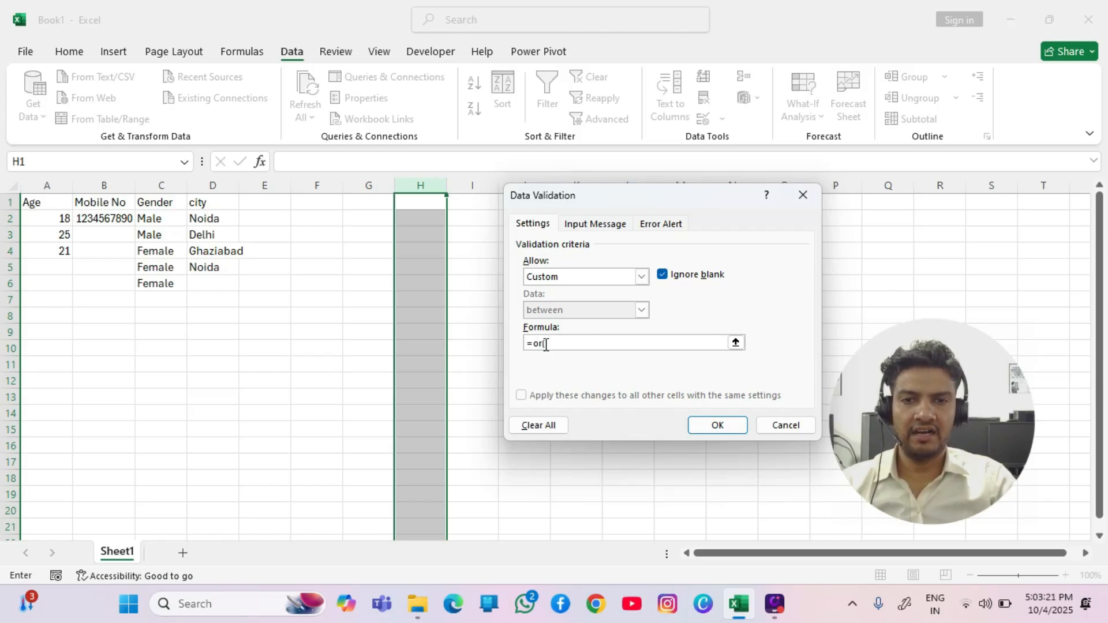
{"action": "left_click", "coordinate": [417, 199]}
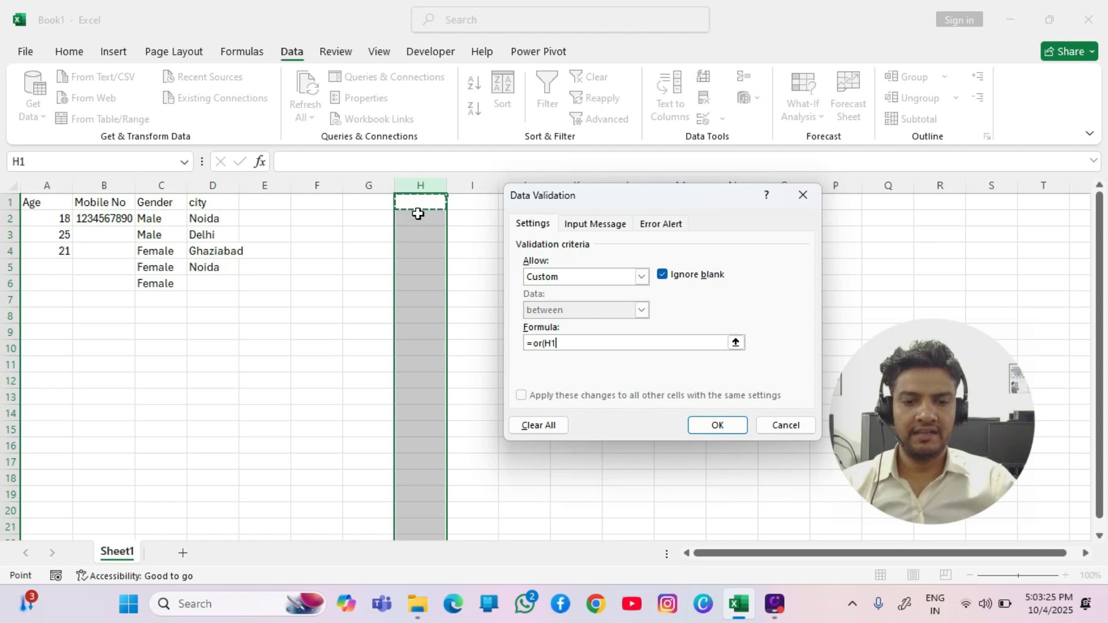
{"action": "type", "text": "=111,"}
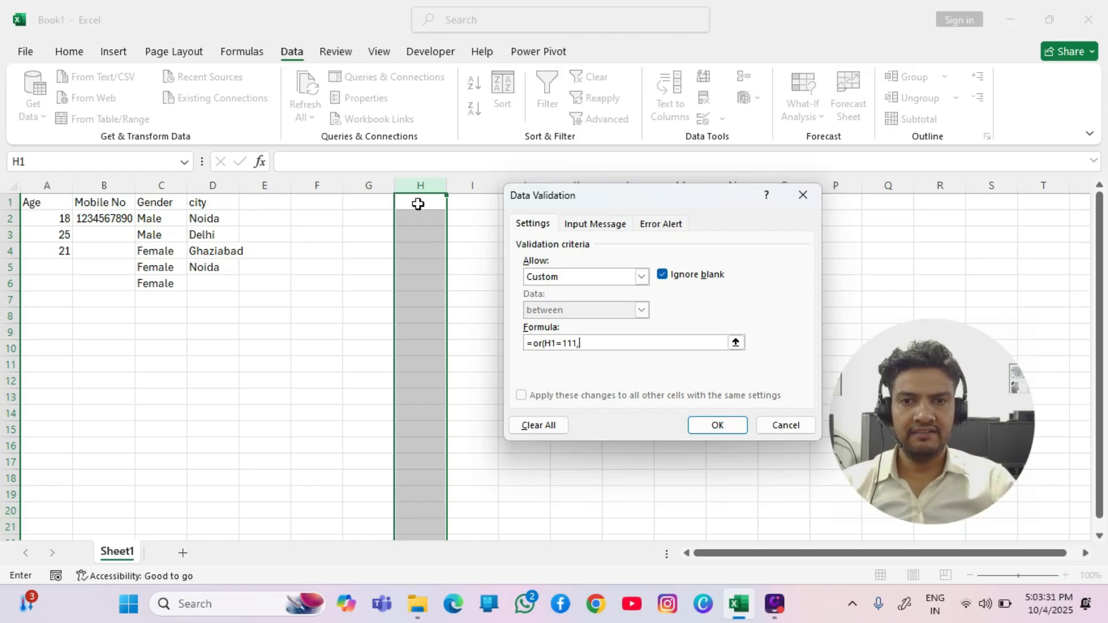
{"action": "left_click", "coordinate": [418, 204]}
{"action": "type", "text": "=222"}
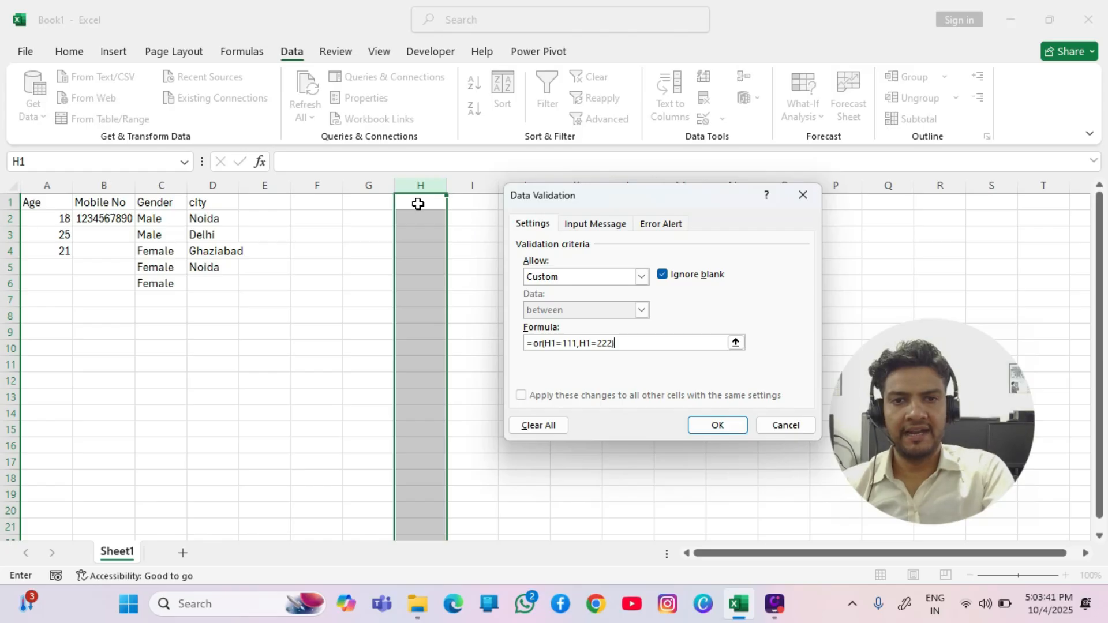
{"action": "key", "text": "Return"}
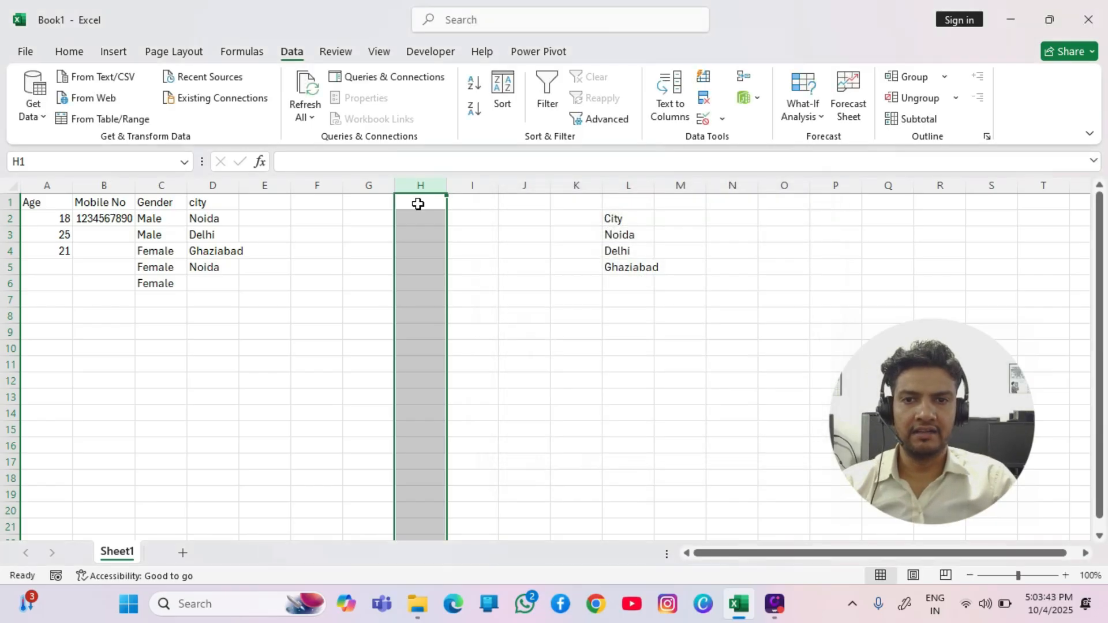
- Enter 111 in H1 and 222 in H2 to test the custom rule
{"action": "left_click", "coordinate": [418, 204]}
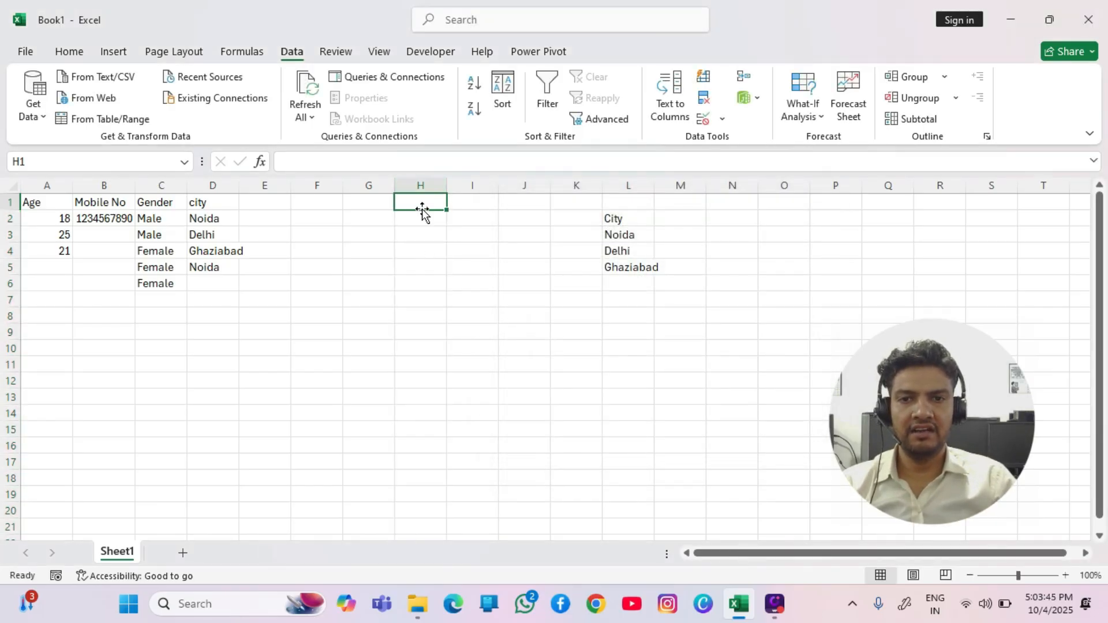
{"action": "type", "text": "111"}
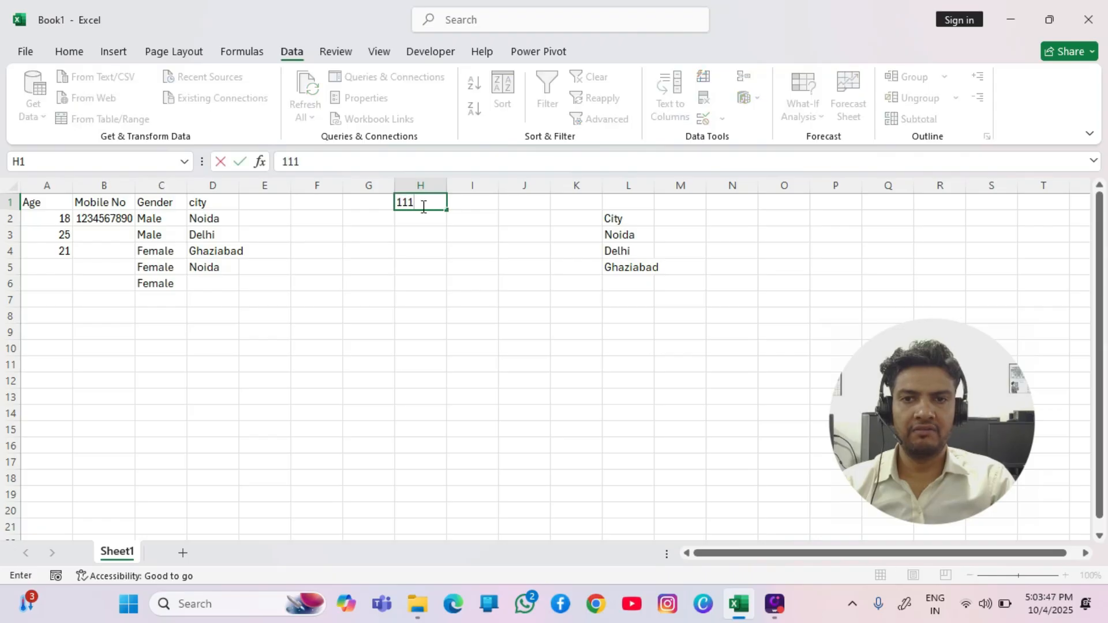
{"action": "key", "text": "Return"}
{"action": "type", "text": "222"}
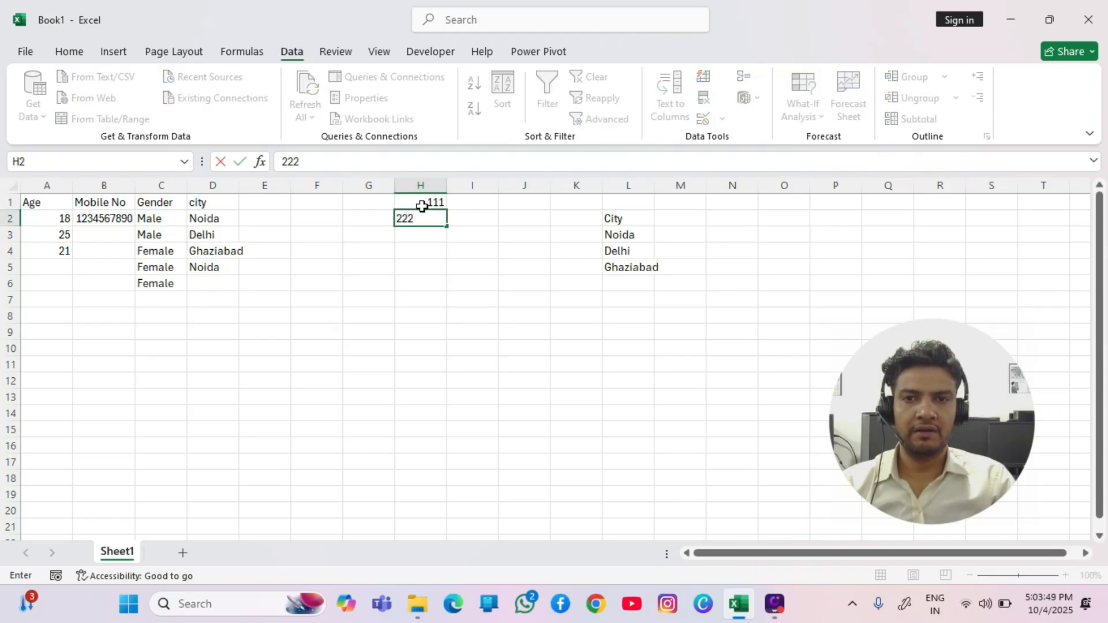
{"action": "key", "text": "Return"}
- Try to enter 333 in H3, and discard the entry
{"action": "type", "text": "333"}
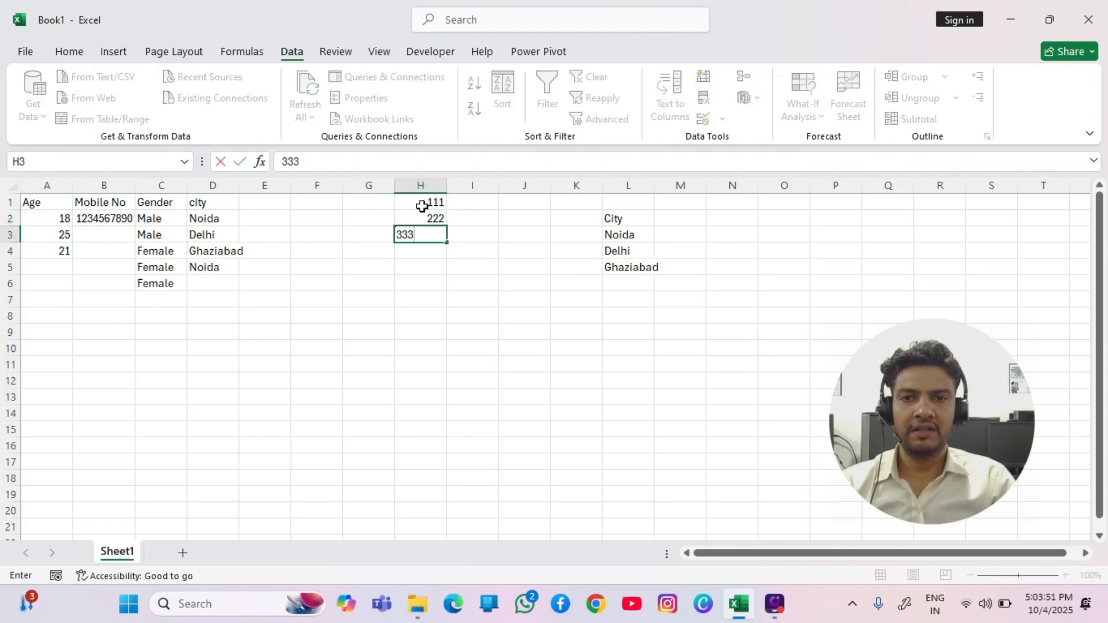
{"action": "key", "text": "Return"}
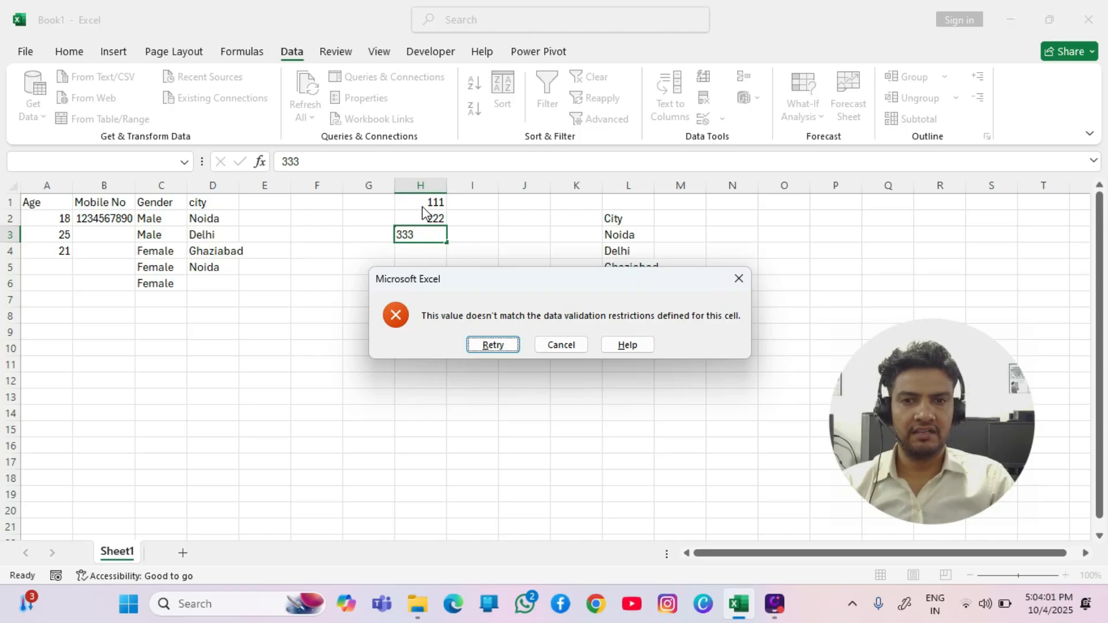
{"action": "key", "text": "Tab"}
{"action": "key", "text": "Return"}
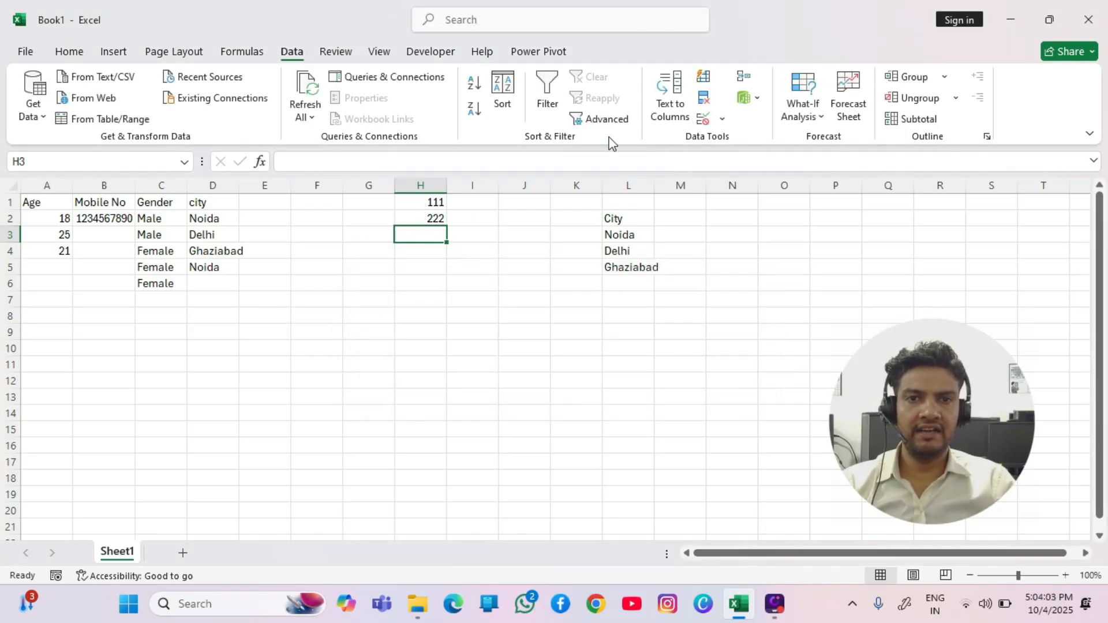
- Examine the H3 validation rule's criteria, input message and error alert settings, and close the dialog without changing anything
{"action": "left_click", "coordinate": [721, 119]}
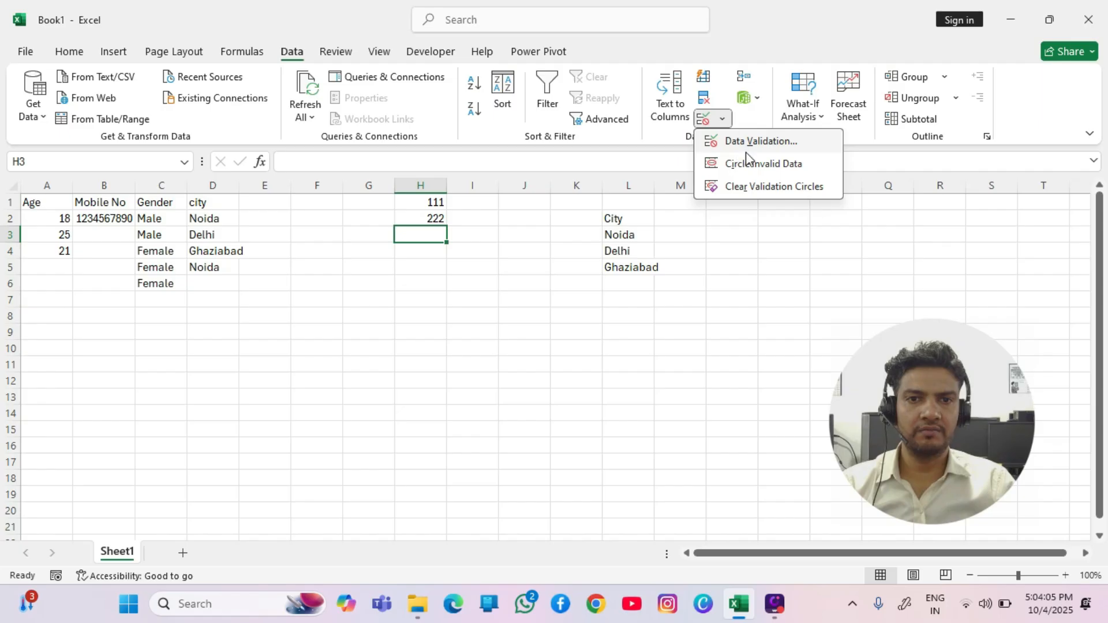
{"action": "left_click", "coordinate": [750, 142]}
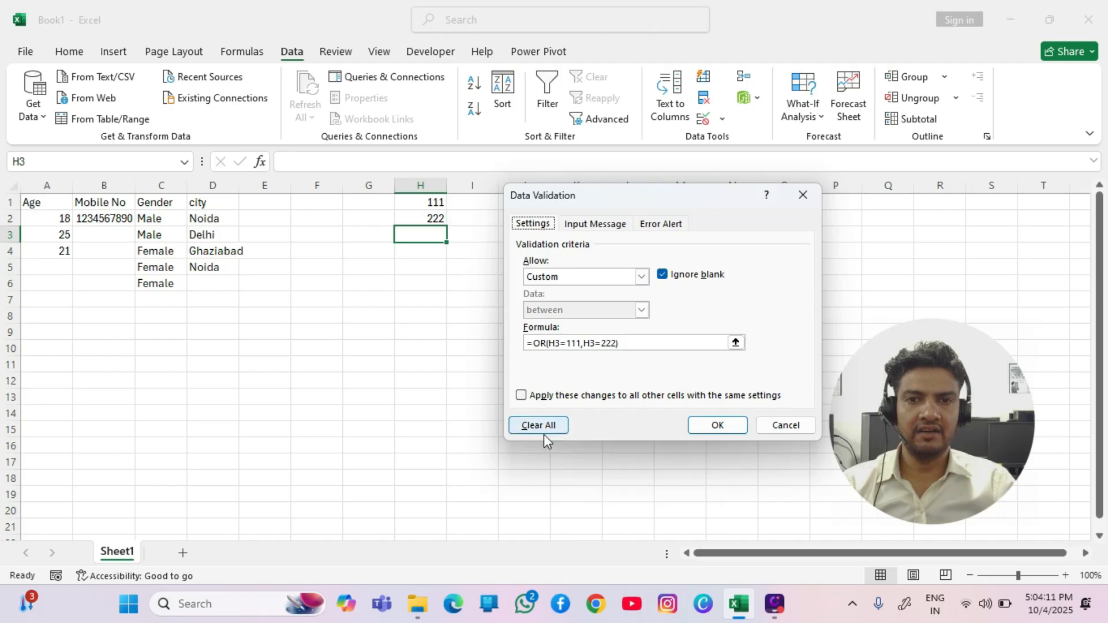
{"action": "left_click_drag", "start_coordinate": [635, 194], "coordinate": [680, 199]}
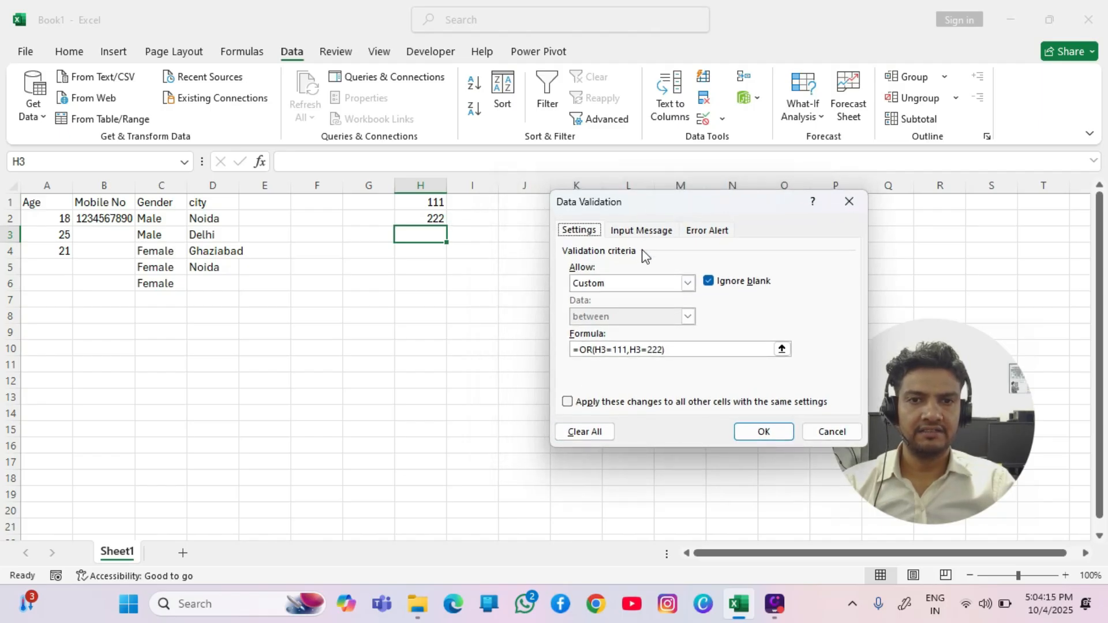
{"action": "left_click", "coordinate": [642, 232]}
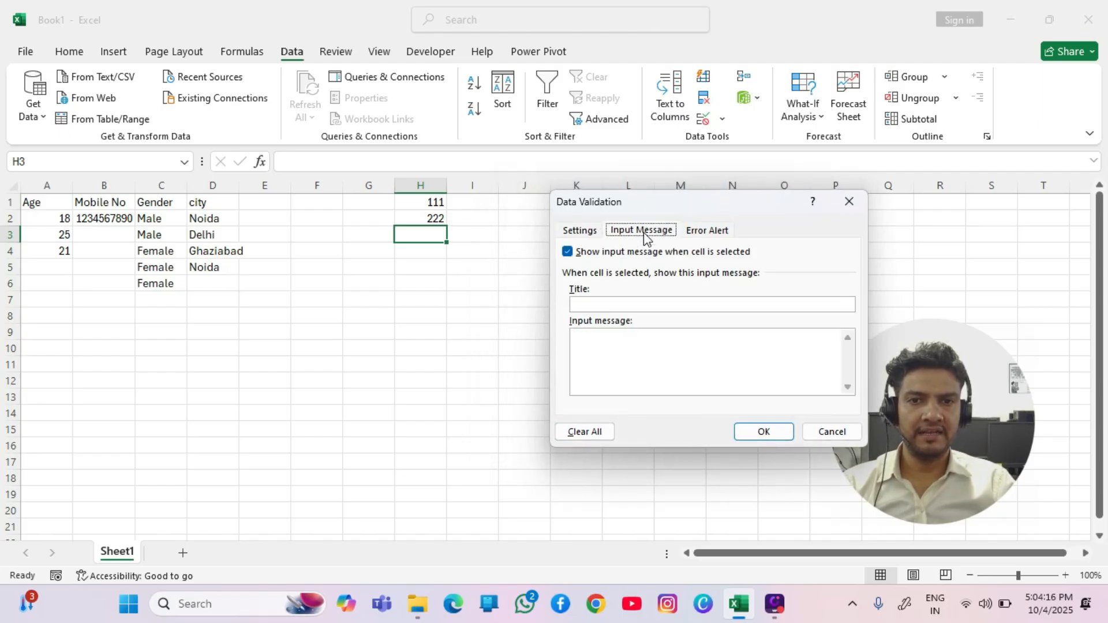
{"action": "left_click", "coordinate": [716, 232]}
{"action": "left_click", "coordinate": [594, 232]}
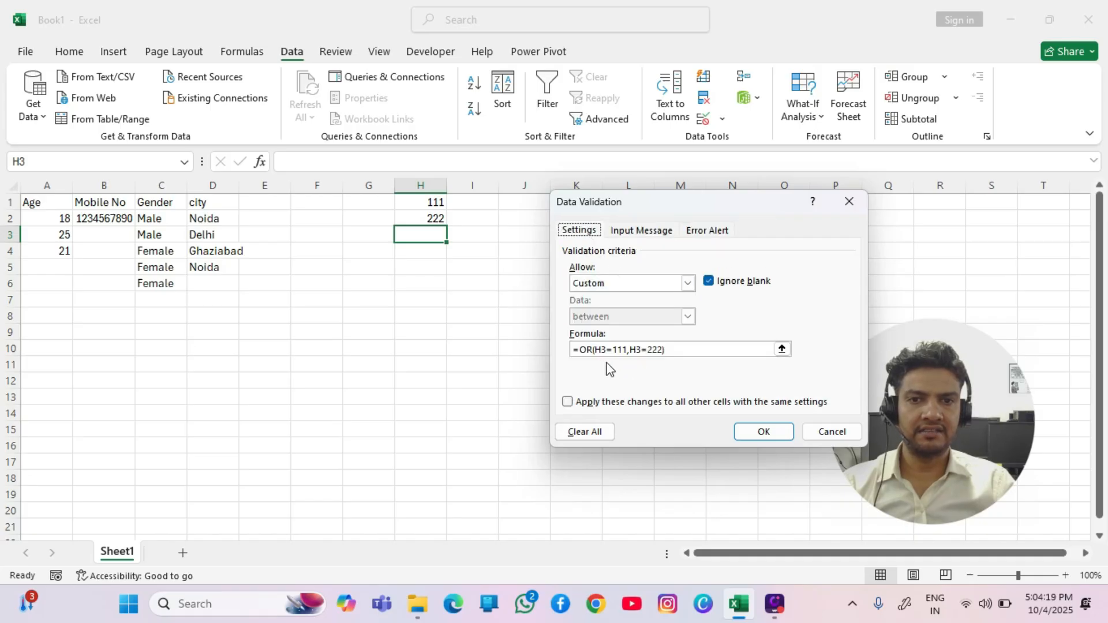
{"action": "left_click", "coordinate": [689, 283]}
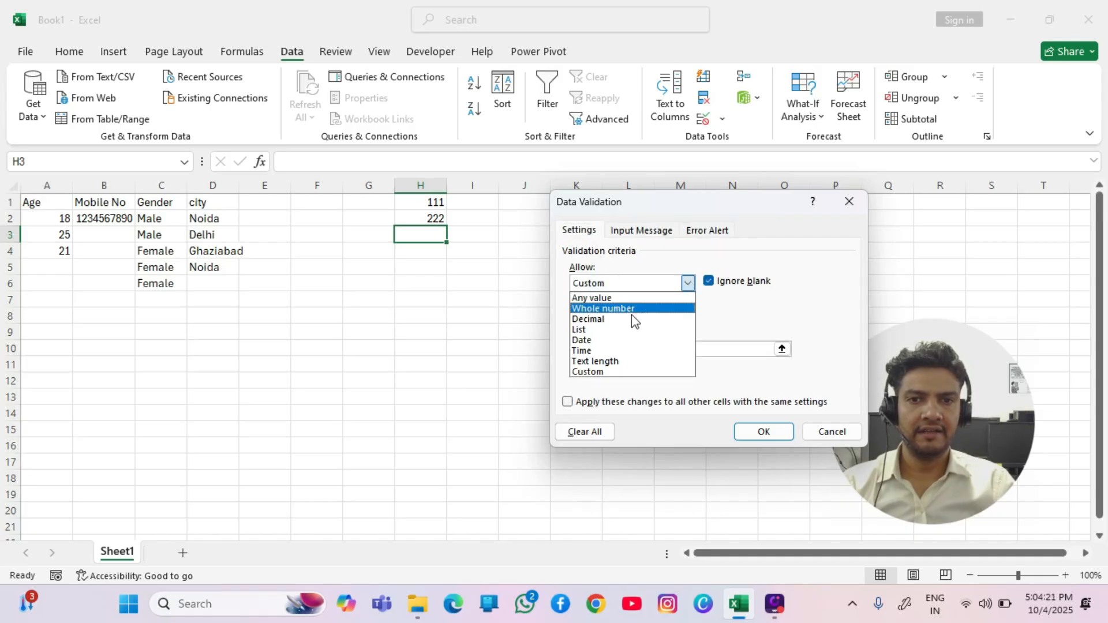
{"action": "left_click", "coordinate": [722, 306]}
{"action": "left_click", "coordinate": [837, 207]}
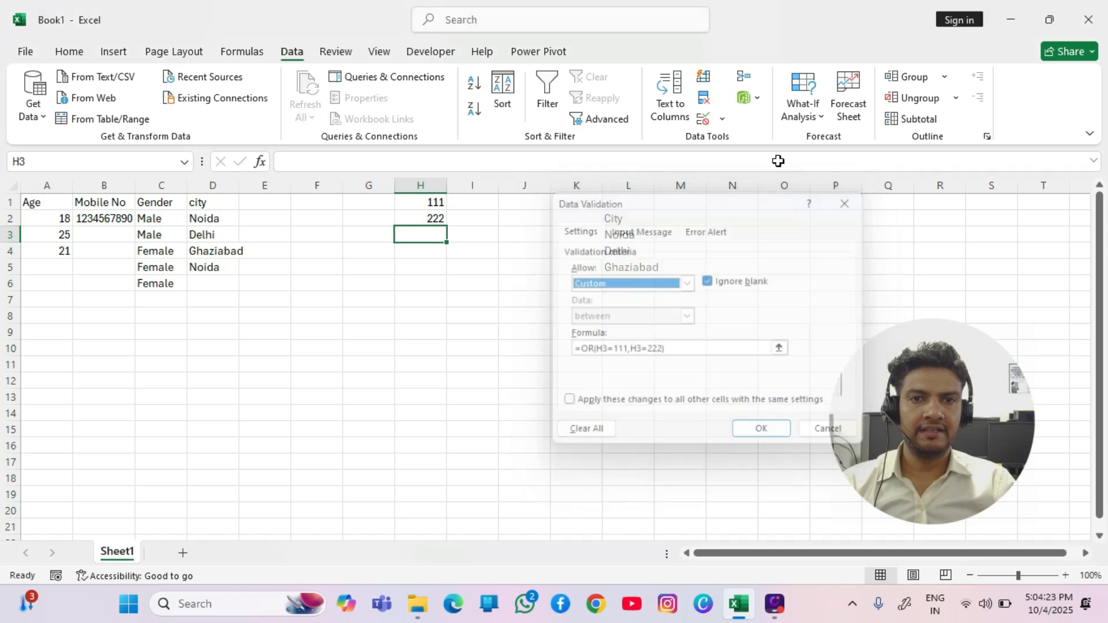
- Circle the invalid data on the sheet, and clear the validation circles
{"action": "left_click", "coordinate": [722, 119]}
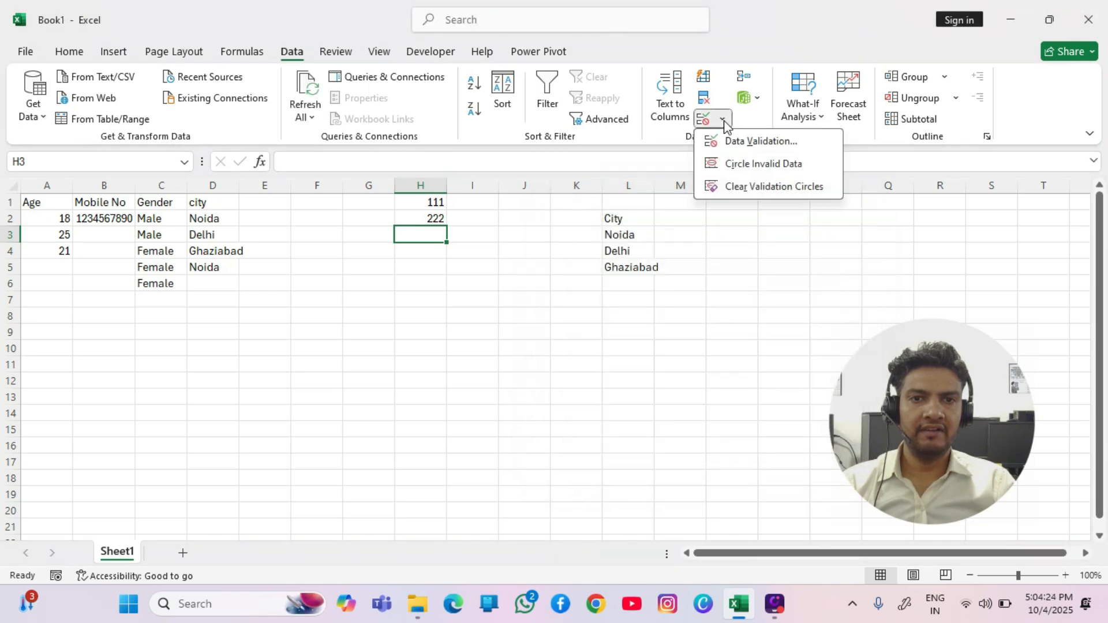
{"action": "left_click", "coordinate": [751, 167]}
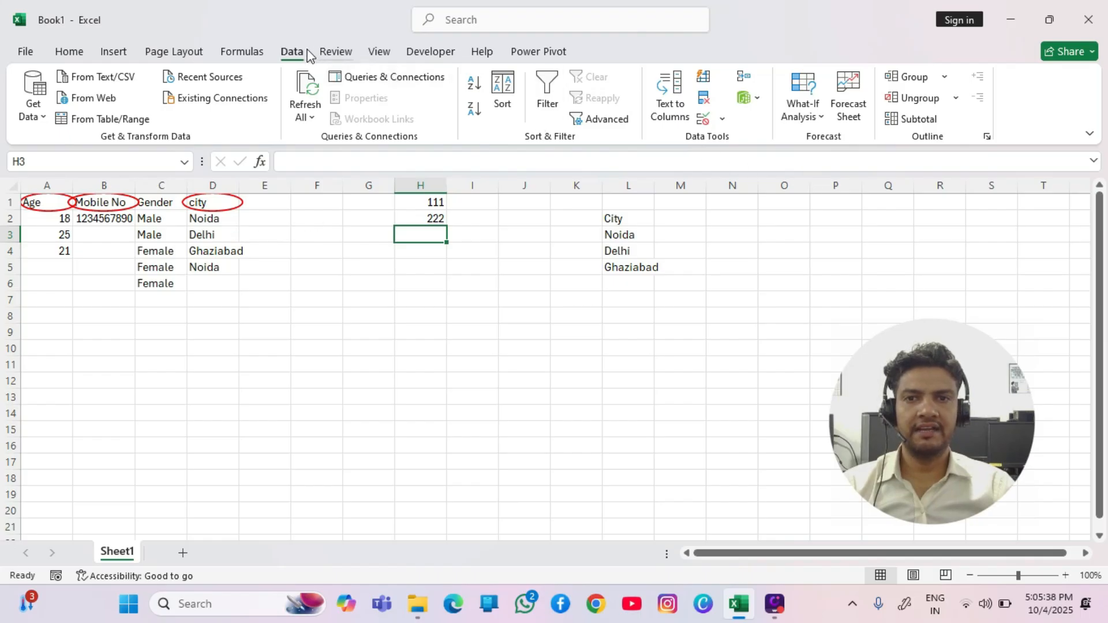
{"action": "left_click", "coordinate": [722, 122]}
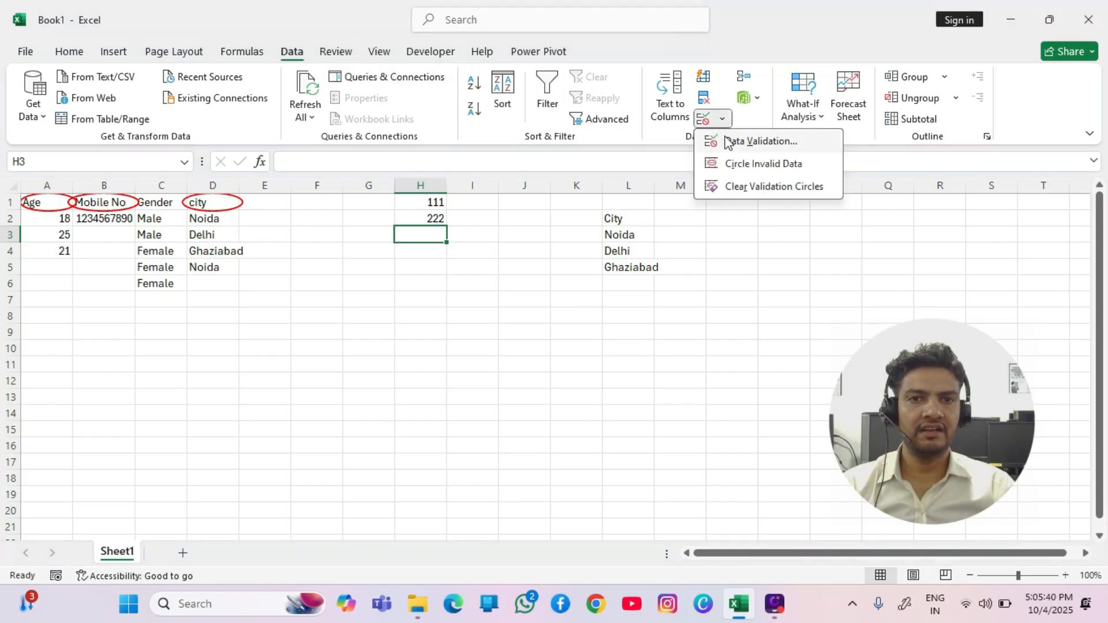
{"action": "left_click", "coordinate": [788, 191]}
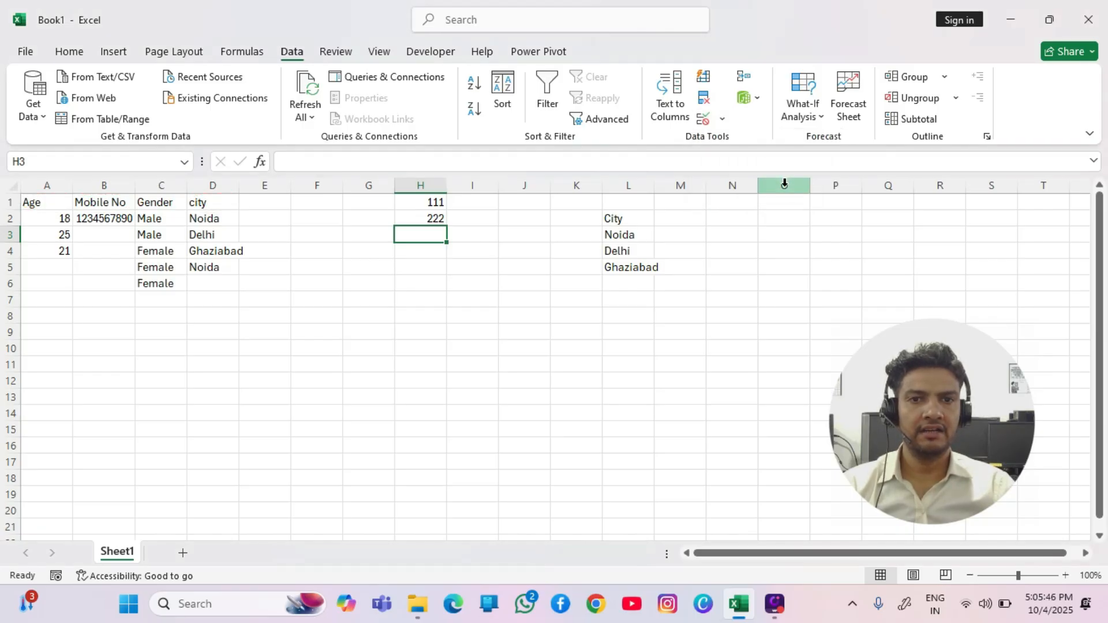